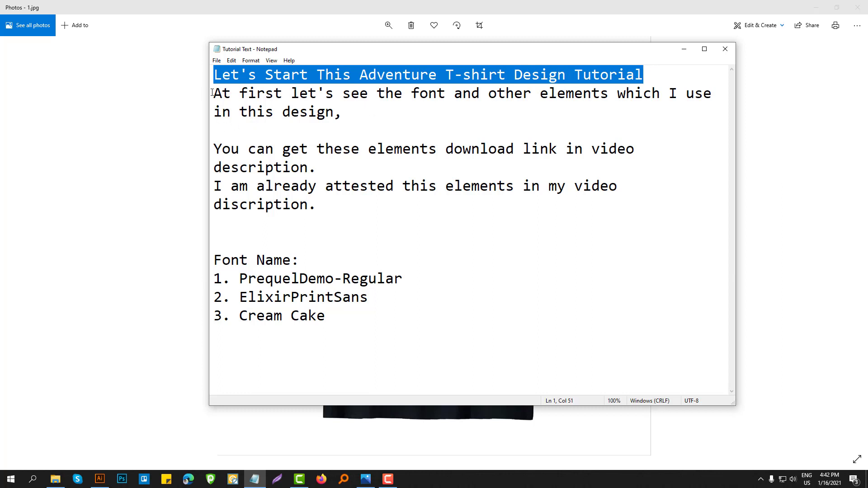
Step: Read through the introductory lines of the Tutorial Text notes and minimise the file
{"action": "left_click_drag", "start_coordinate": [212, 93], "coordinate": [713, 94]}
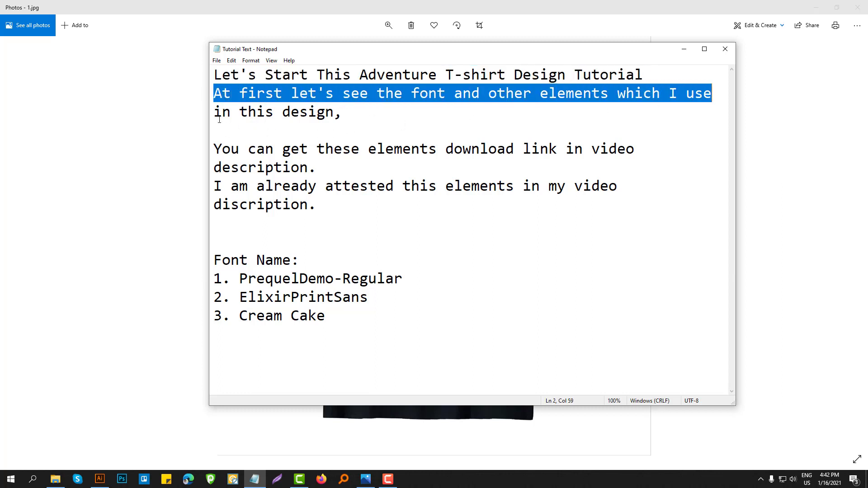
{"action": "left_click_drag", "start_coordinate": [216, 111], "coordinate": [341, 112]}
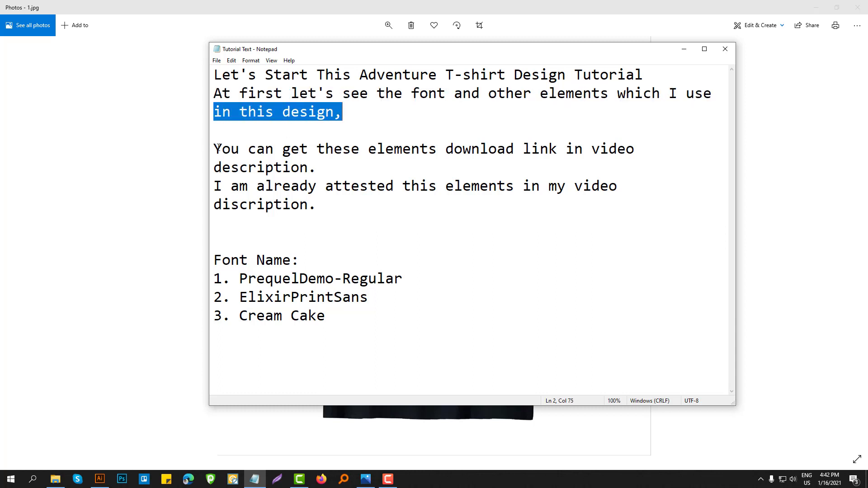
{"action": "left_click_drag", "start_coordinate": [218, 148], "coordinate": [343, 159]}
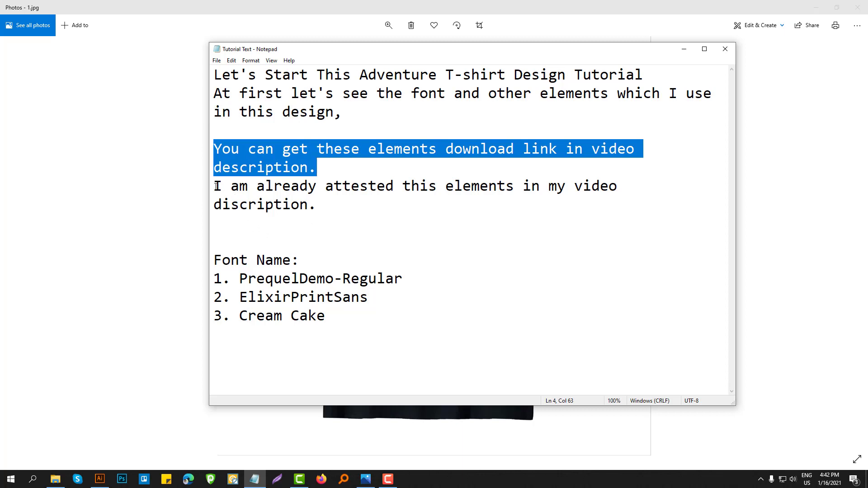
{"action": "left_click_drag", "start_coordinate": [216, 185], "coordinate": [317, 204]}
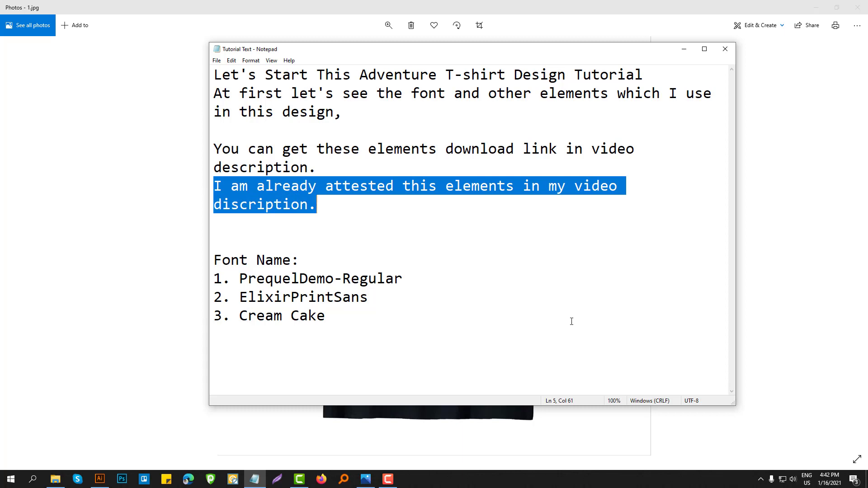
{"action": "left_click", "coordinate": [685, 48]}
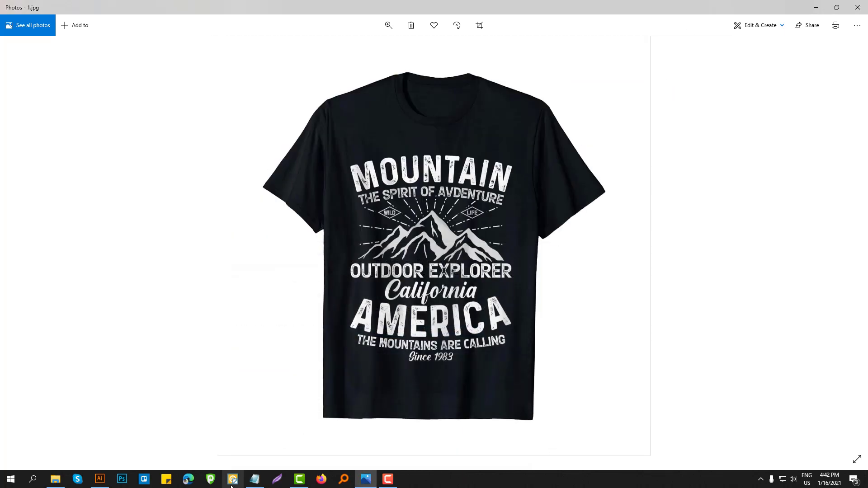
Step: Switch to Illustrator and bring all the text, vector graphics and the T-shirt reference image from Vectore.ai into 1.ai
{"action": "left_click", "coordinate": [93, 478]}
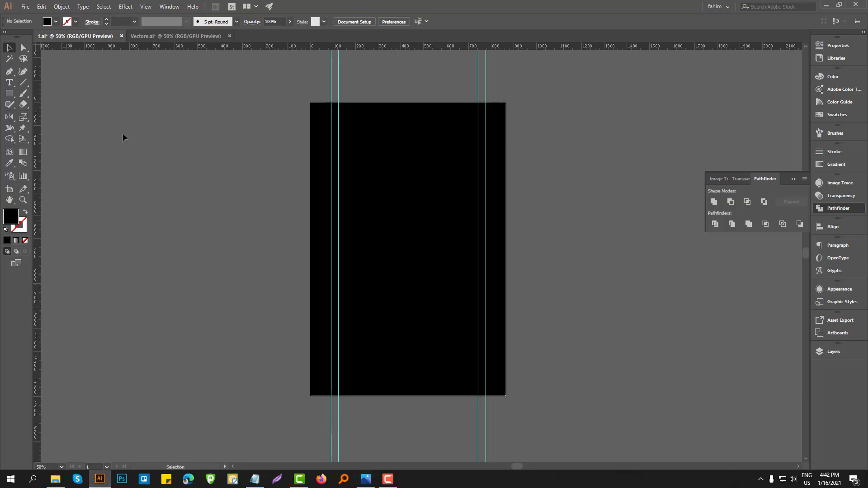
{"action": "left_click", "coordinate": [158, 35]}
{"action": "scroll", "coordinate": [297, 174], "scroll_direction": "down", "scroll_amount": 2}
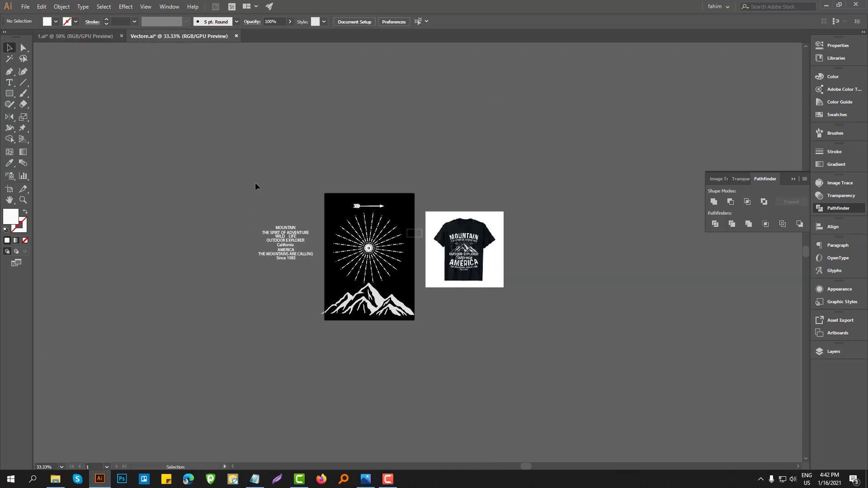
{"action": "left_click_drag", "start_coordinate": [255, 183], "coordinate": [477, 330]}
{"action": "left_click_drag", "start_coordinate": [486, 253], "coordinate": [203, 220]}
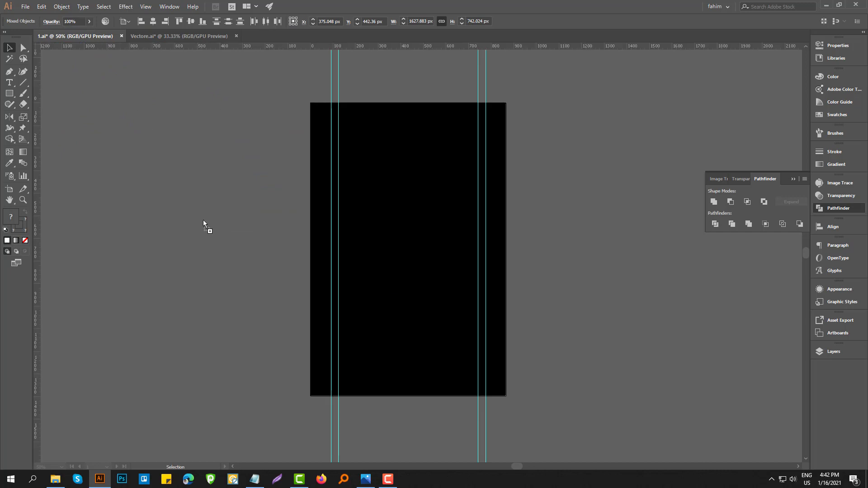
Step: Place the T-shirt reference image beside the black artboard, opposite the other elements, and enlarge it proportionally
{"action": "left_click_drag", "start_coordinate": [450, 337], "coordinate": [325, 220]}
{"action": "scroll", "coordinate": [462, 281], "scroll_direction": "down", "scroll_amount": 2}
{"action": "left_click", "coordinate": [641, 367]}
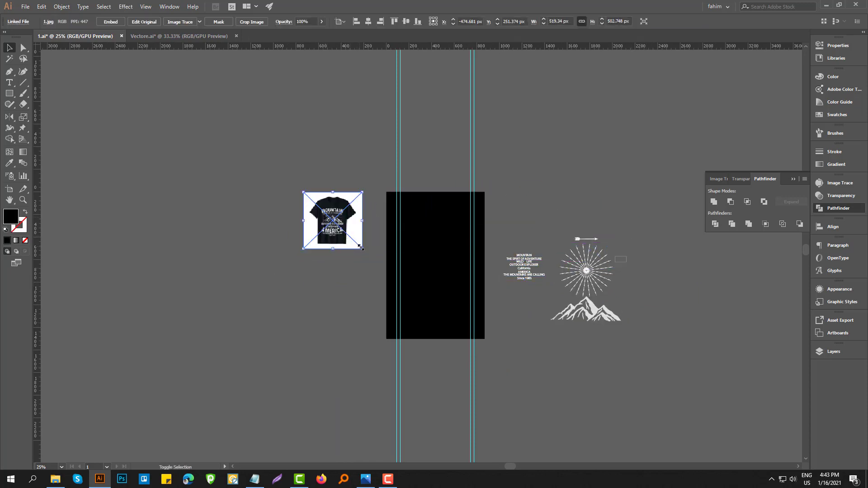
{"action": "left_click_drag", "start_coordinate": [362, 249], "coordinate": [380, 290]}
{"action": "left_click", "coordinate": [519, 238]}
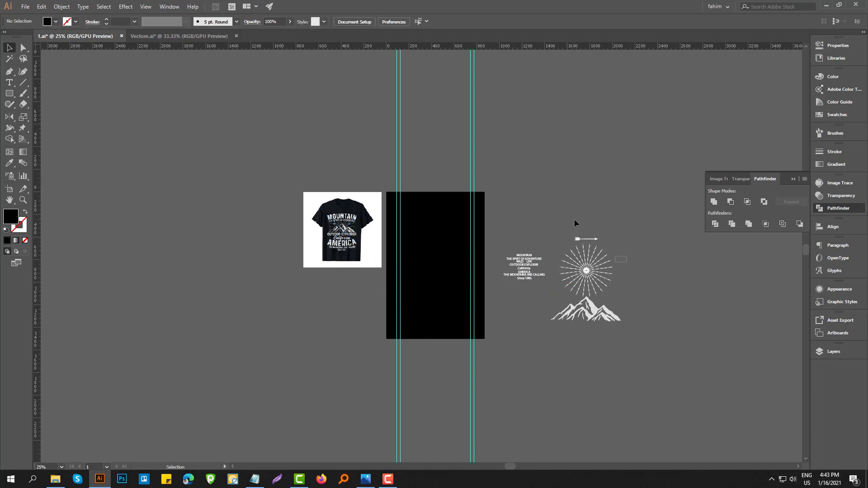
{"action": "left_click_drag", "start_coordinate": [571, 293], "coordinate": [524, 209]}
{"action": "left_click", "coordinate": [596, 259]}
{"action": "left_click", "coordinate": [620, 262]}
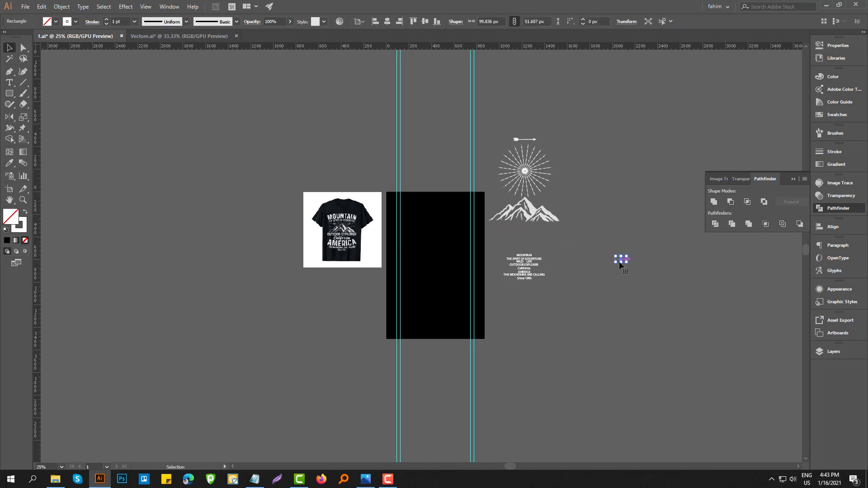
{"action": "scroll", "coordinate": [621, 261], "scroll_direction": "up", "scroll_amount": 3}
{"action": "scroll", "coordinate": [603, 260], "scroll_direction": "up", "scroll_amount": 2}
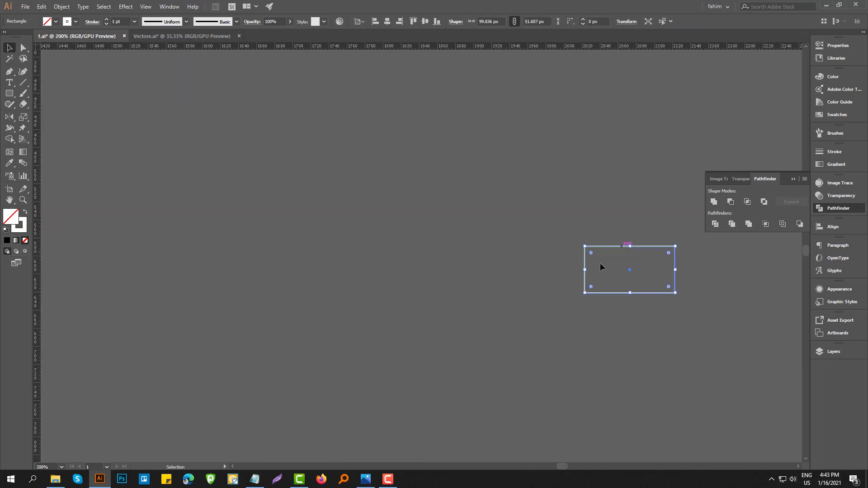
{"action": "scroll", "coordinate": [576, 271], "scroll_direction": "down", "scroll_amount": 5}
{"action": "left_click_drag", "start_coordinate": [475, 153], "coordinate": [557, 286]}
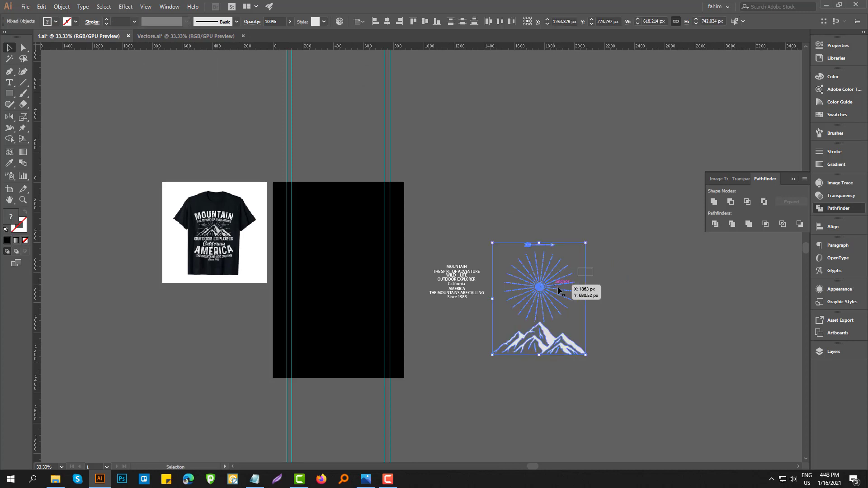
Step: Move the arrow, sunburst, mountains and small rectangle together to the area above the slogan text, beside the artboard's upper right corner
{"action": "left_click", "coordinate": [503, 214]}
{"action": "left_click_drag", "start_coordinate": [575, 362], "coordinate": [581, 310]}
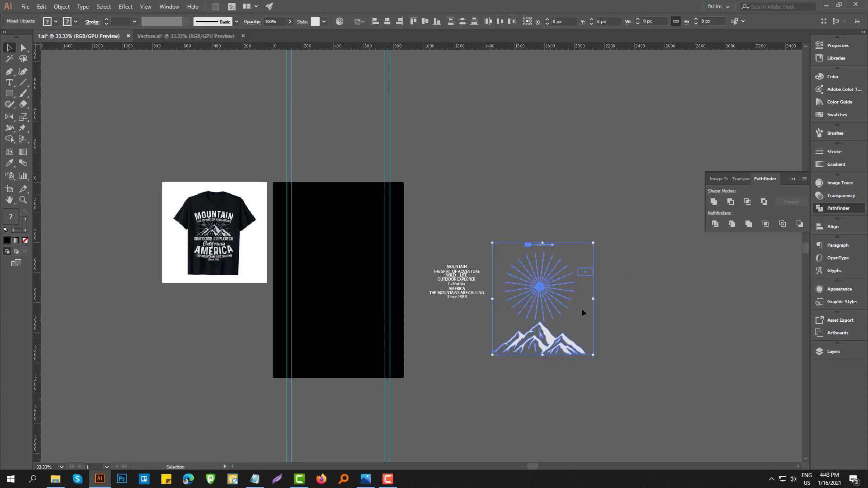
{"action": "left_click_drag", "start_coordinate": [586, 275], "coordinate": [495, 121]}
{"action": "left_click", "coordinate": [528, 150]}
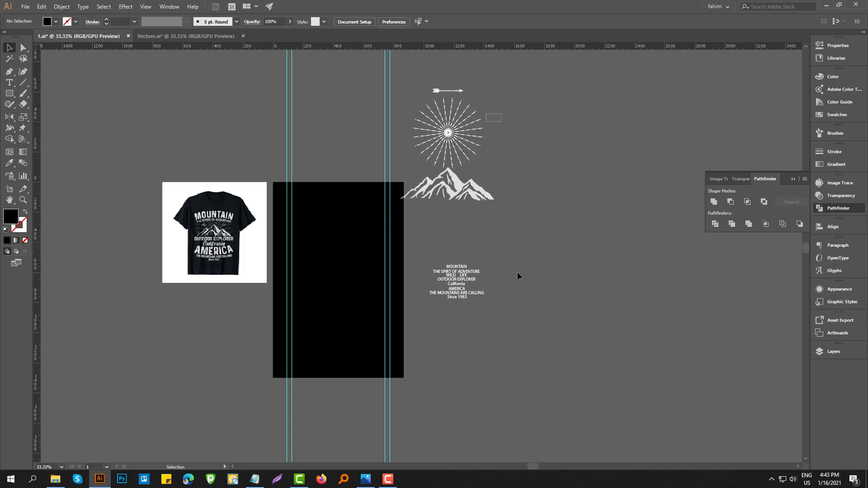
Step: Move the block of slogan text onto the lower part of the black artboard
{"action": "left_click", "coordinate": [456, 278]}
{"action": "left_click_drag", "start_coordinate": [464, 283], "coordinate": [343, 348]}
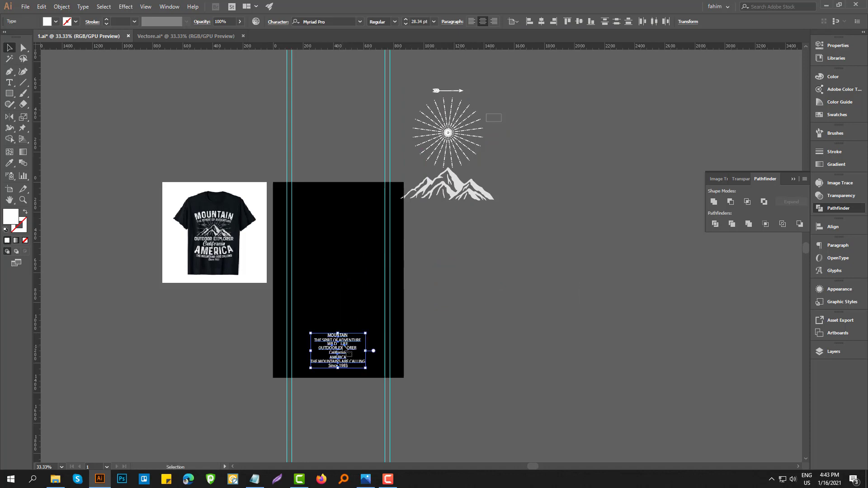
{"action": "scroll", "coordinate": [308, 295], "scroll_direction": "up", "scroll_amount": 2}
{"action": "key", "text": "space"}
{"action": "left_click_drag", "start_coordinate": [260, 339], "coordinate": [307, 365]}
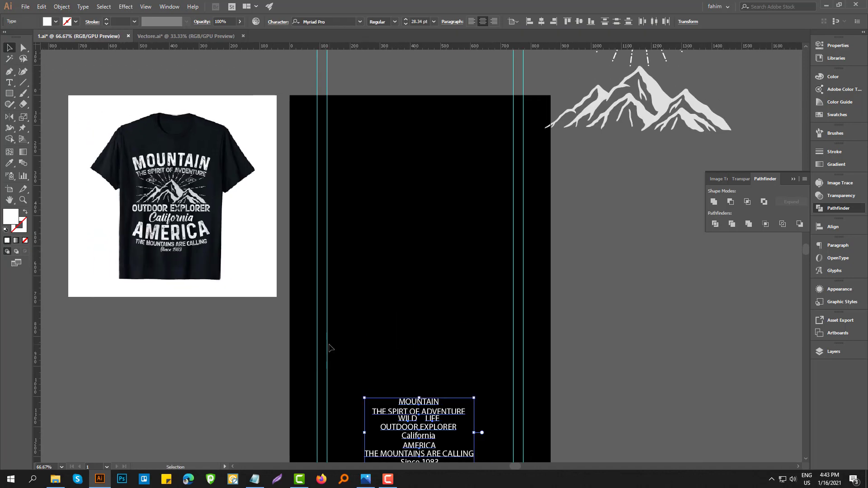
{"action": "scroll", "coordinate": [330, 346], "scroll_direction": "down", "scroll_amount": 1}
{"action": "scroll", "coordinate": [431, 325], "scroll_direction": "down", "scroll_amount": 1}
{"action": "scroll", "coordinate": [431, 325], "scroll_direction": "down", "scroll_amount": 1}
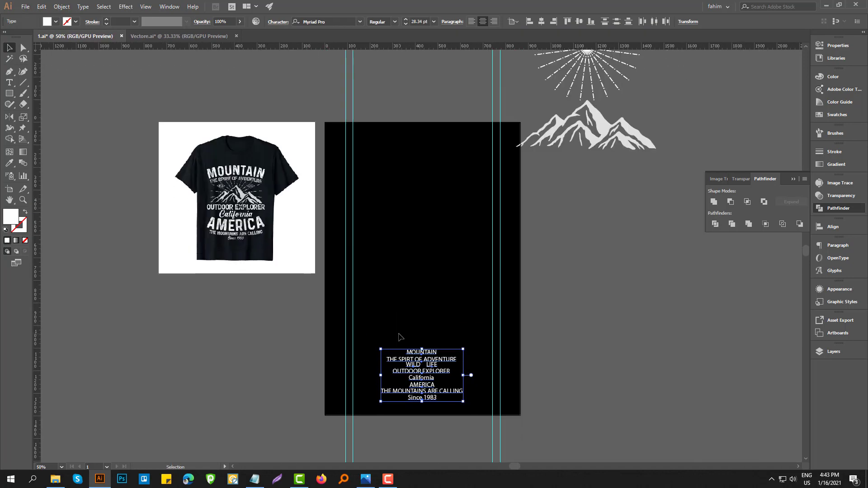
{"action": "scroll", "coordinate": [393, 343], "scroll_direction": "down", "scroll_amount": 2}
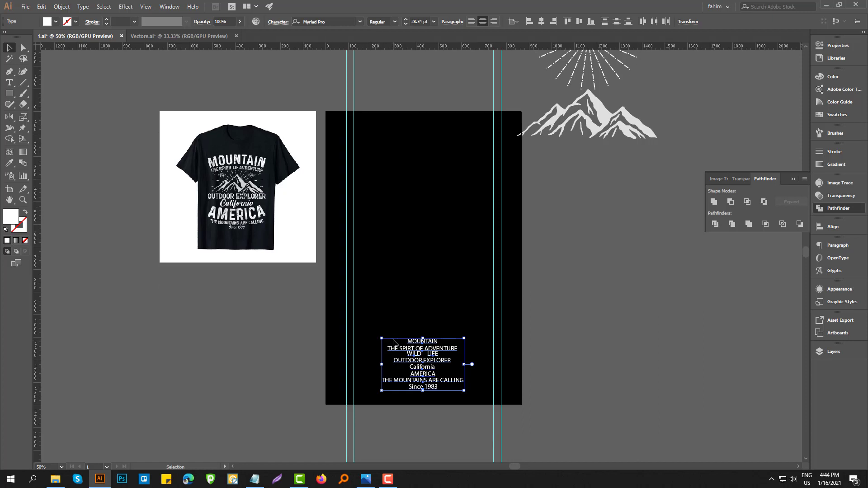
Step: Move the MOUNTAIN text to the upper part of the artboard and enlarge it to about 98 pt
{"action": "left_click", "coordinate": [564, 320]}
{"action": "left_click_drag", "start_coordinate": [427, 338], "coordinate": [442, 192]}
{"action": "scroll", "coordinate": [428, 198], "scroll_direction": "up", "scroll_amount": 2}
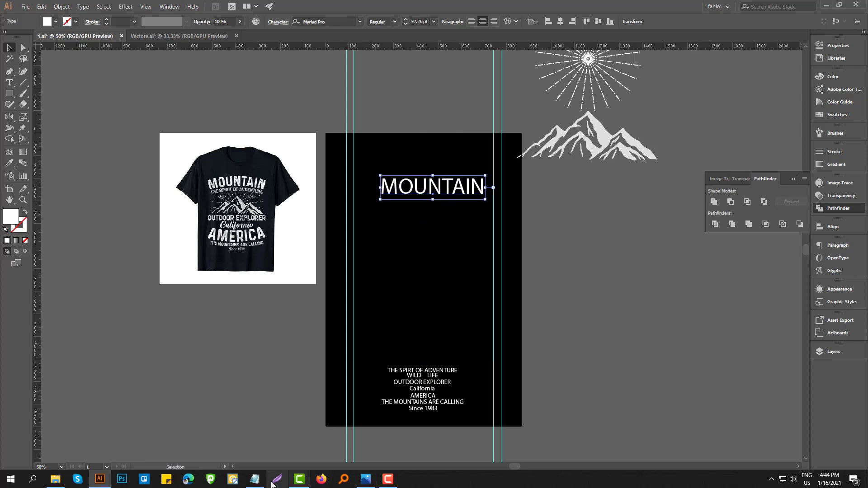
Step: Copy the first font name from the Tutorial Text notes and apply PrequelDemo-Regular to the MOUNTAIN text
{"action": "left_click", "coordinate": [254, 479]}
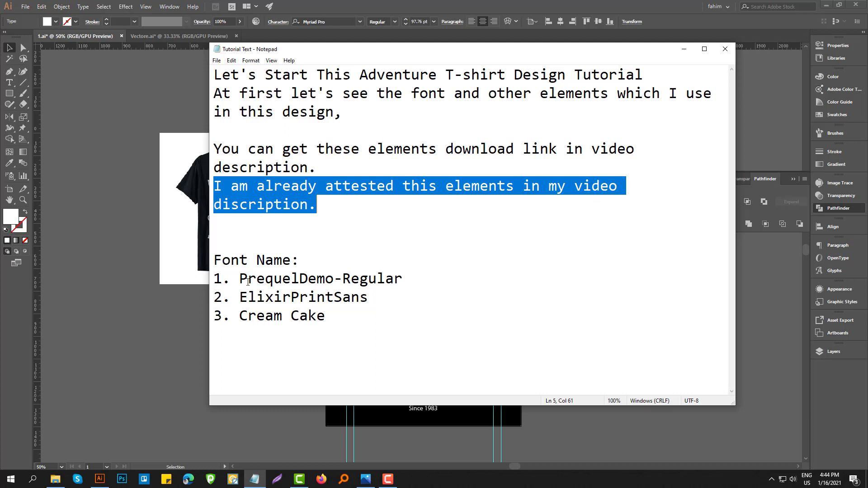
{"action": "left_click_drag", "start_coordinate": [239, 278], "coordinate": [401, 279]}
{"action": "key", "text": "ctrl+c"}
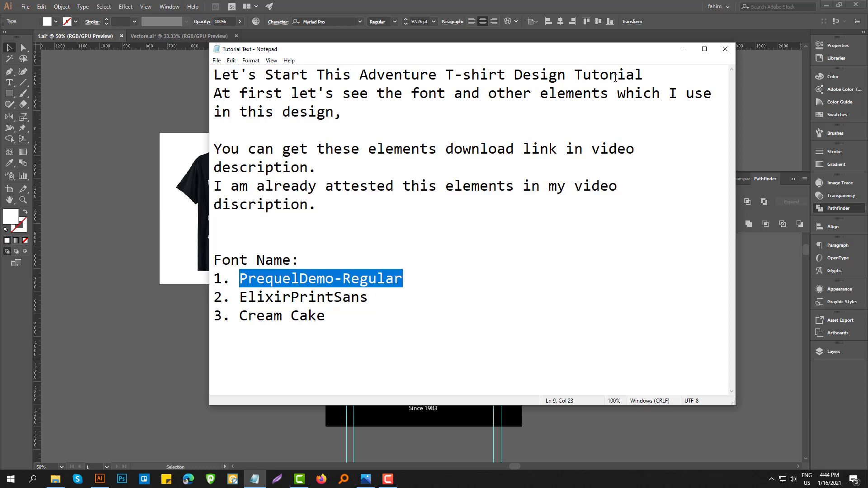
{"action": "left_click", "coordinate": [683, 49]}
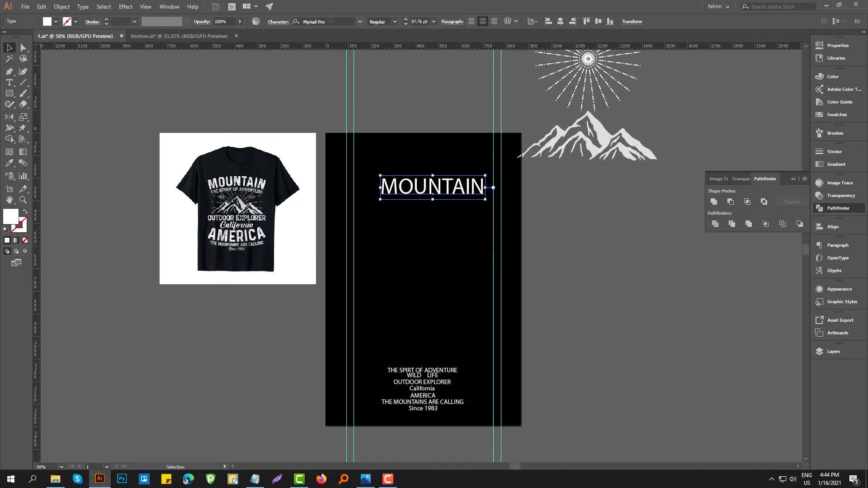
{"action": "left_click", "coordinate": [330, 18]}
{"action": "key", "text": "ctrl+v"}
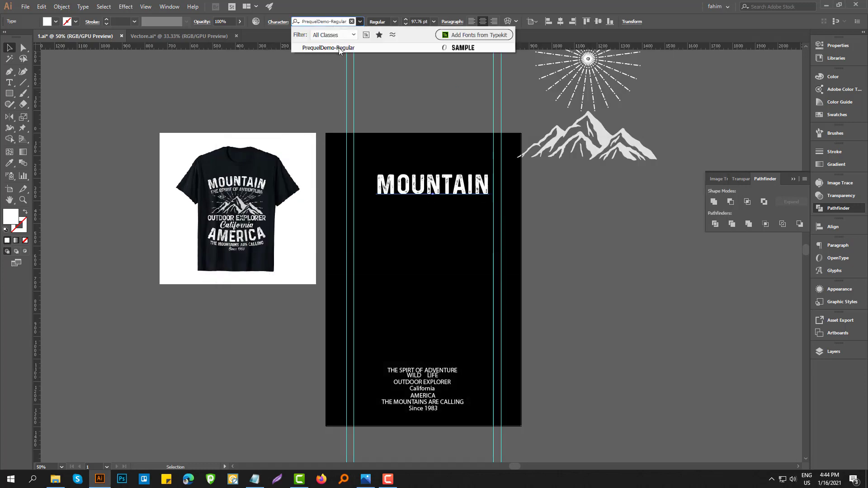
{"action": "left_click", "coordinate": [335, 43]}
{"action": "scroll", "coordinate": [396, 191], "scroll_direction": "up", "scroll_amount": 1}
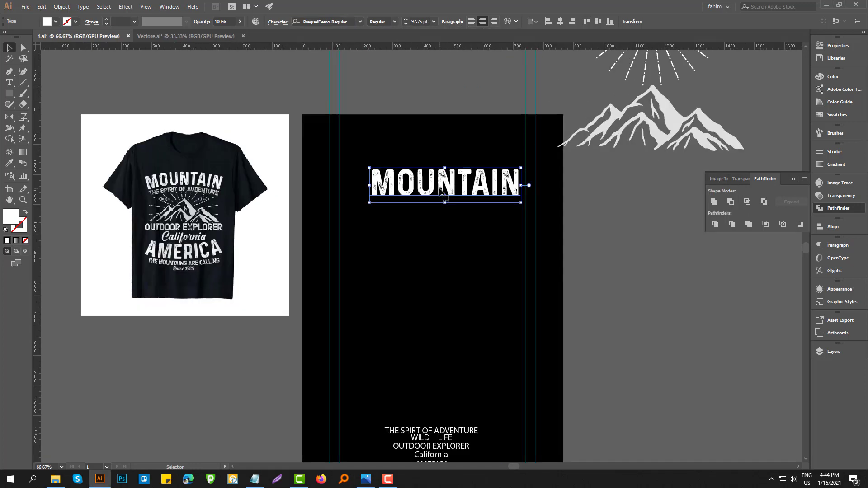
Step: Move MOUNTAIN closer to the artboard's upper edge and place the THE SPIRT OF ADVENTURE line beneath it
{"action": "left_click_drag", "start_coordinate": [437, 186], "coordinate": [423, 161]}
{"action": "left_click", "coordinate": [425, 246]}
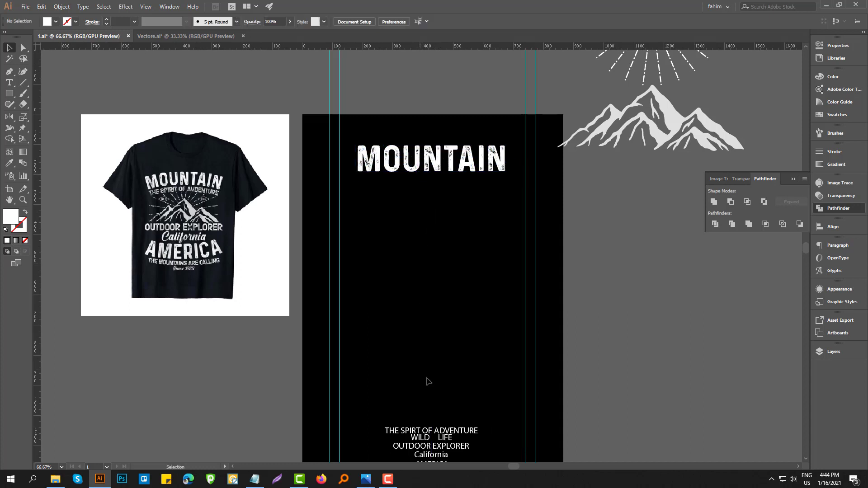
{"action": "left_click_drag", "start_coordinate": [431, 428], "coordinate": [426, 197]}
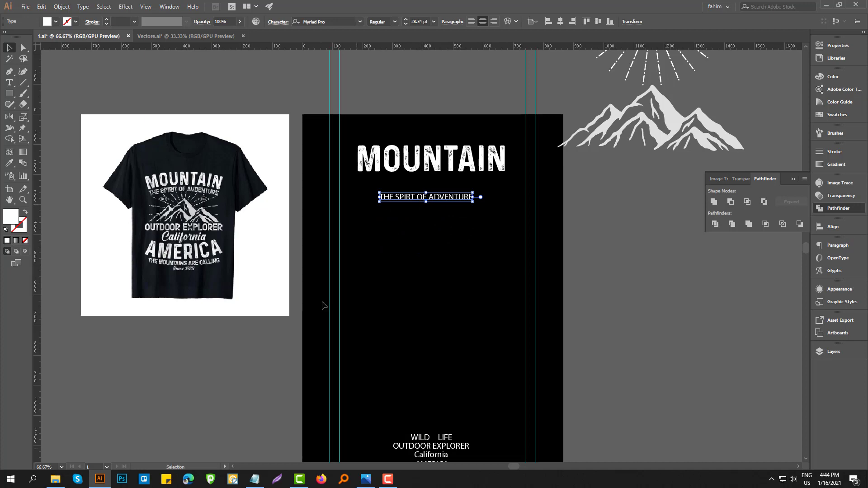
Step: Copy the second font name from the notes and apply ElixirPrintSans to the THE SPIRT OF ADVENTURE line
{"action": "left_click", "coordinate": [261, 480]}
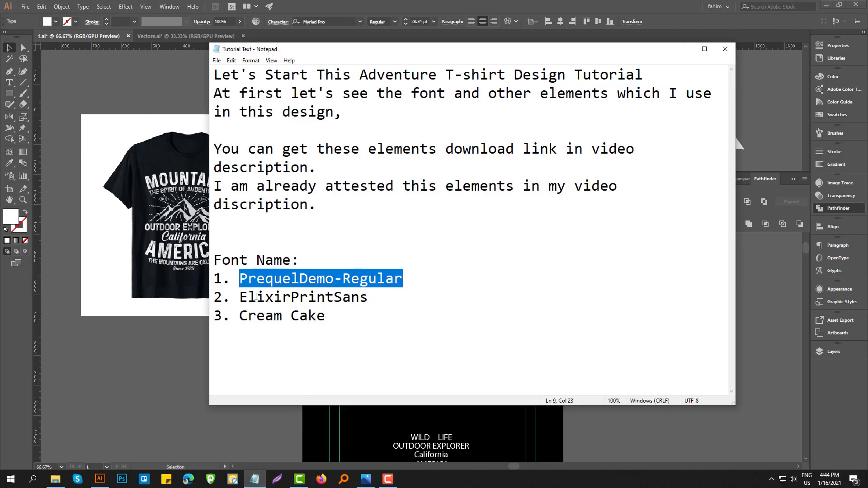
{"action": "left_click_drag", "start_coordinate": [243, 297], "coordinate": [380, 299]}
{"action": "key", "text": "ctrl+c"}
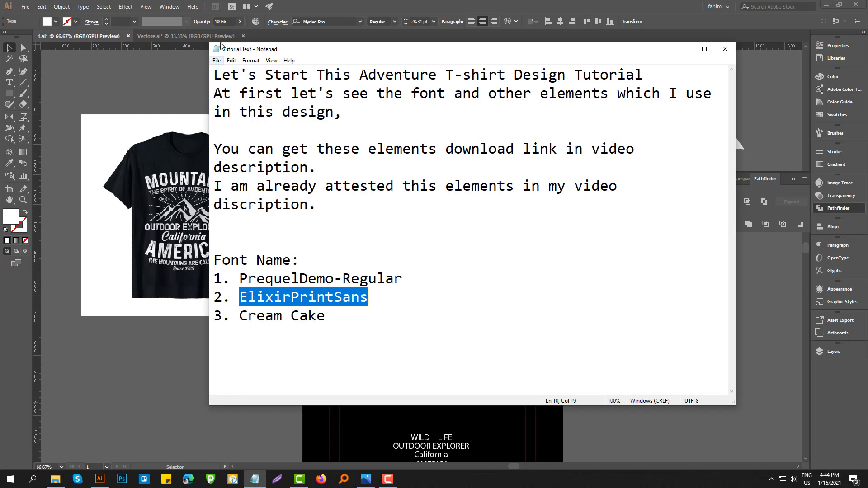
{"action": "left_click", "coordinate": [336, 22]}
{"action": "key", "text": "ctrl+v"}
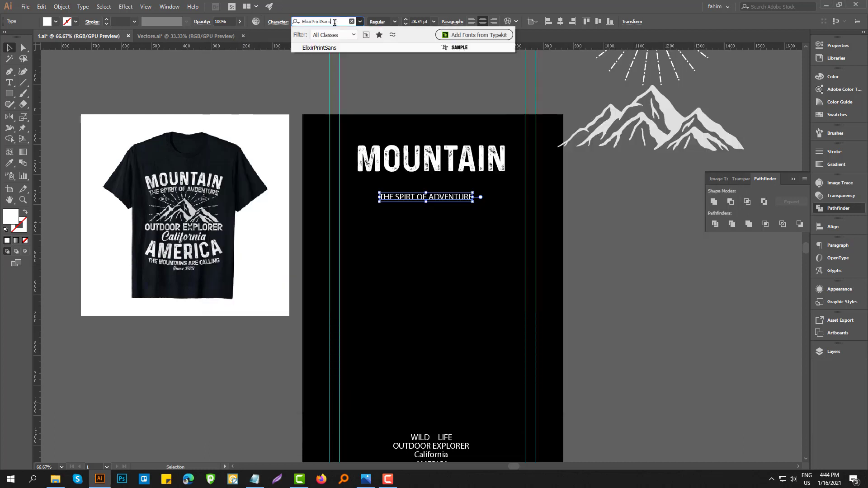
{"action": "left_click", "coordinate": [331, 48]}
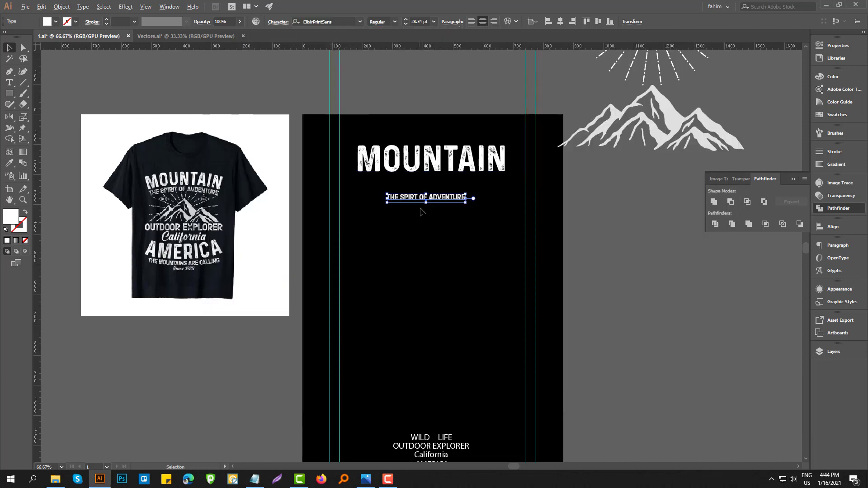
Step: Enlarge the THE SPIRT OF ADVENTURE line to about 53 pt so it roughly matches MOUNTAIN's width
{"action": "scroll", "coordinate": [420, 208], "scroll_direction": "up", "scroll_amount": 2}
{"action": "left_click_drag", "start_coordinate": [522, 186], "coordinate": [599, 192]}
{"action": "scroll", "coordinate": [524, 230], "scroll_direction": "down", "scroll_amount": 1}
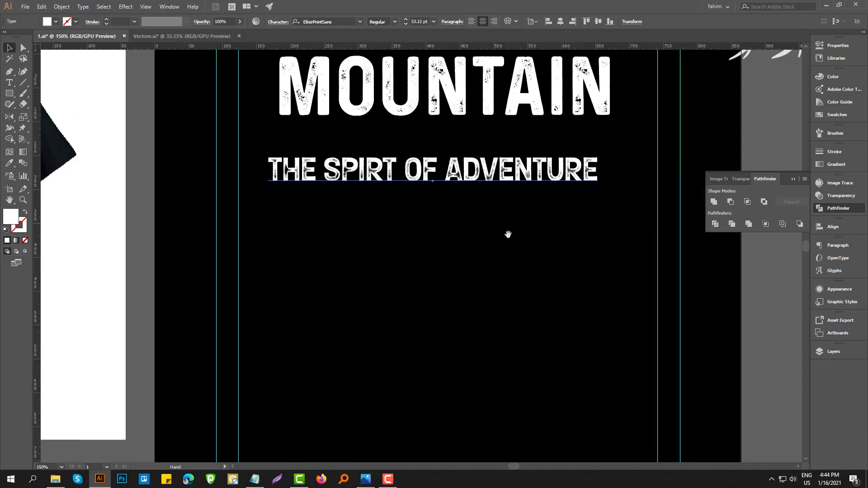
{"action": "scroll", "coordinate": [507, 237], "scroll_direction": "down", "scroll_amount": 2}
Step: Scale the MOUNTAIN text up proportionally from its centre until it spans between the two inner vertical guides
{"action": "left_click", "coordinate": [399, 194]}
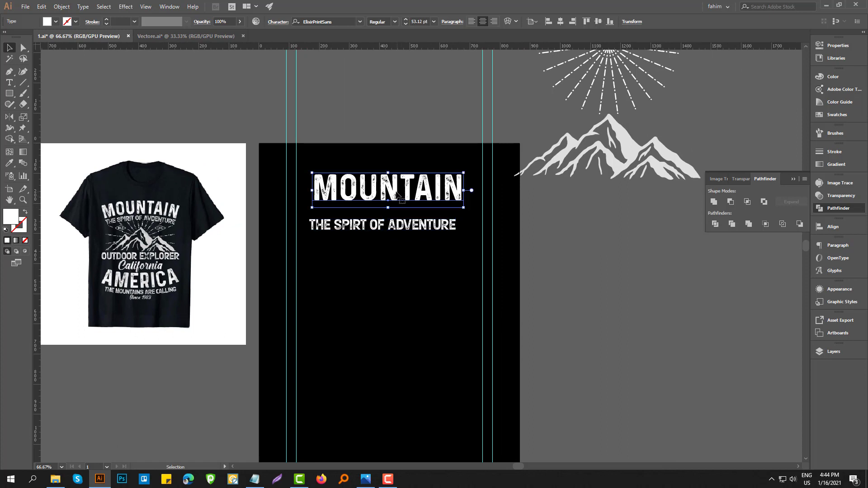
{"action": "left_click_drag", "start_coordinate": [311, 190], "coordinate": [297, 191]}
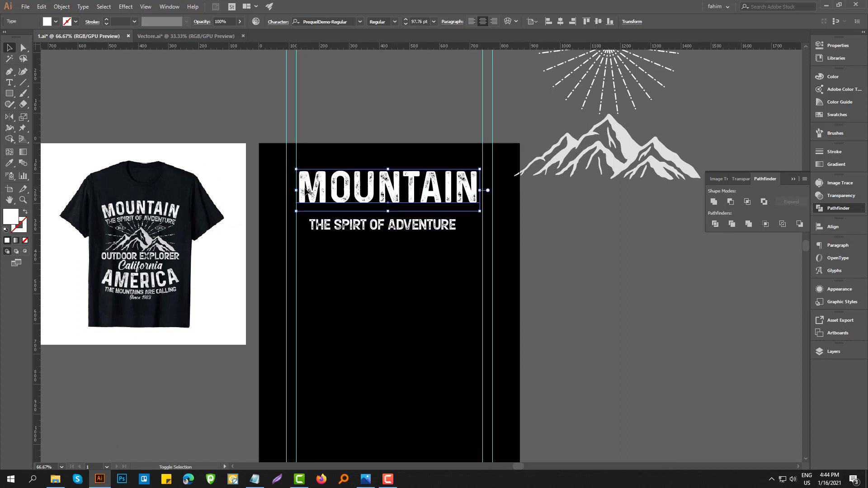
{"action": "left_click", "coordinate": [520, 222]}
{"action": "scroll", "coordinate": [466, 244], "scroll_direction": "down", "scroll_amount": 3}
{"action": "scroll", "coordinate": [423, 353], "scroll_direction": "up", "scroll_amount": 2}
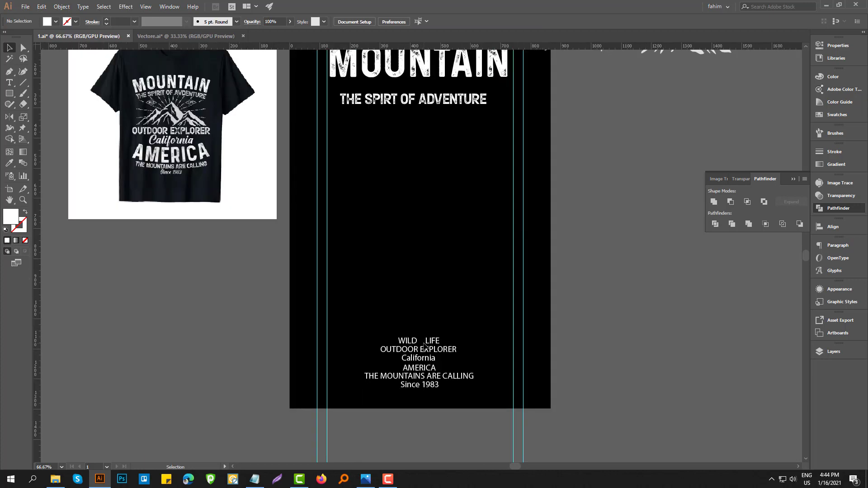
Step: Move the WILD and LIFE words up below the THE SPIRT OF ADVENTURE line and copy that line's text style onto them
{"action": "scroll", "coordinate": [419, 354], "scroll_direction": "up", "scroll_amount": 1}
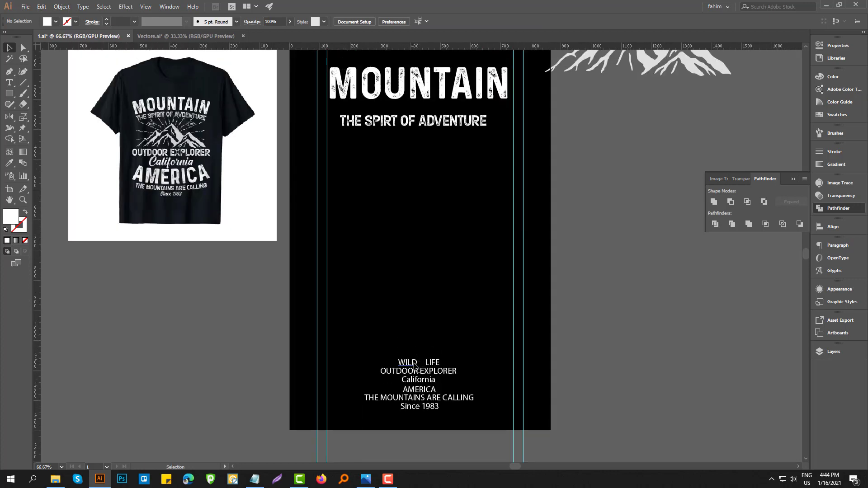
{"action": "left_click", "coordinate": [414, 364]}
{"action": "left_click", "coordinate": [432, 363], "text": "shift"}
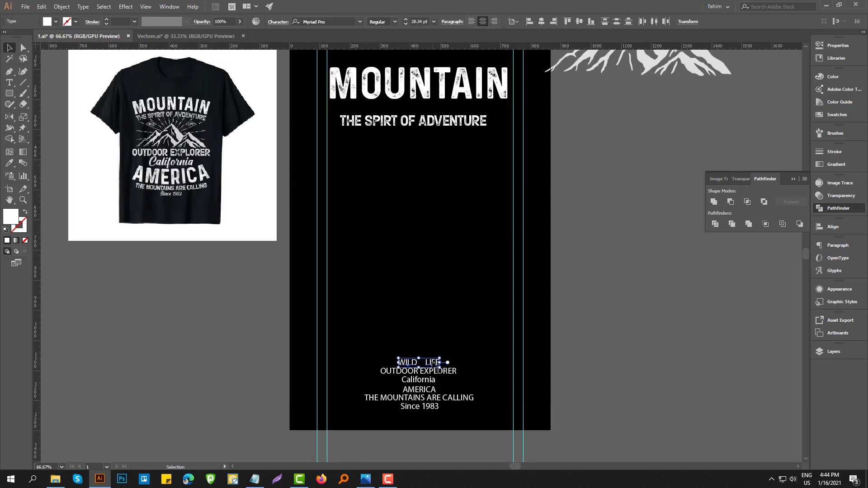
{"action": "left_click_drag", "start_coordinate": [436, 367], "coordinate": [403, 172]}
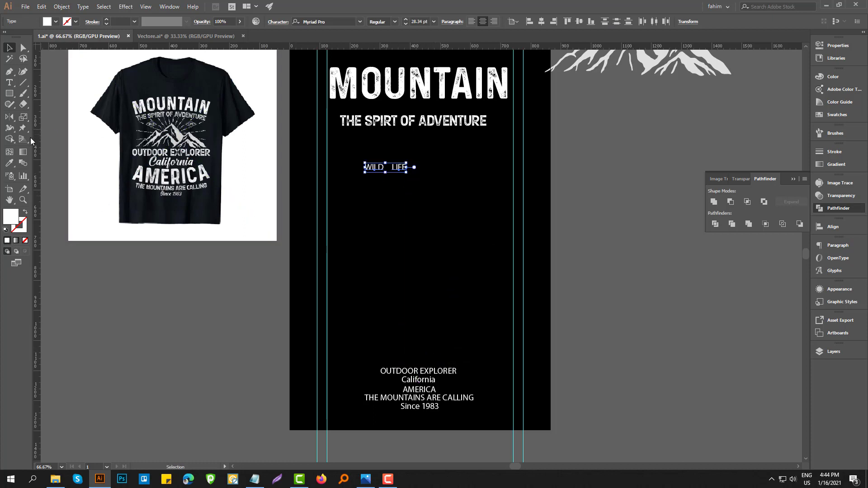
{"action": "left_click", "coordinate": [9, 163]}
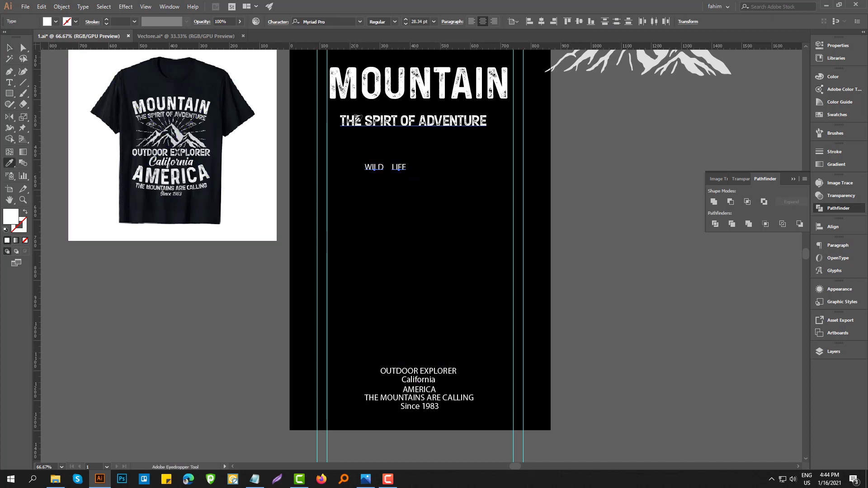
{"action": "left_click", "coordinate": [355, 121]}
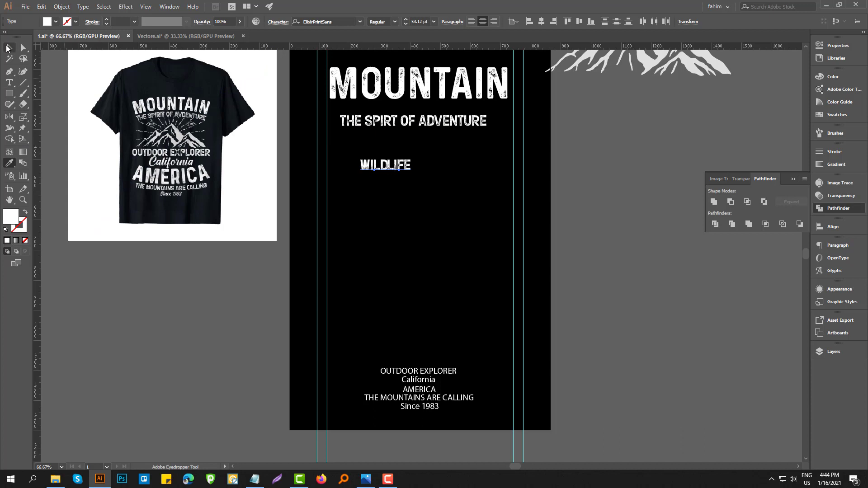
Step: Park WILD and LIFE separately above the remaining slogan lines, with THE SPIRT OF ADVENTURE above them, clearing the space below MOUNTAIN
{"action": "left_click", "coordinate": [8, 48]}
{"action": "left_click", "coordinate": [402, 179]}
{"action": "left_click_drag", "start_coordinate": [406, 168], "coordinate": [480, 162]}
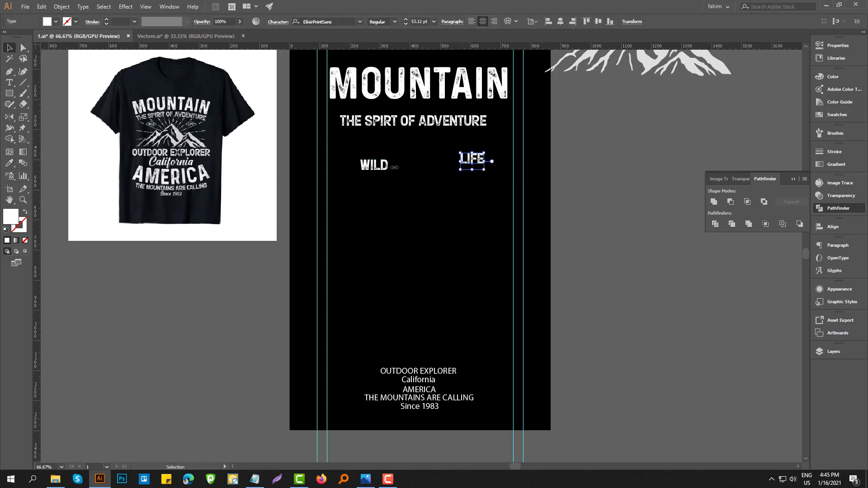
{"action": "left_click_drag", "start_coordinate": [371, 167], "coordinate": [388, 352]}
{"action": "left_click_drag", "start_coordinate": [478, 165], "coordinate": [448, 351]}
{"action": "left_click", "coordinate": [495, 303]}
{"action": "scroll", "coordinate": [402, 207], "scroll_direction": "up", "scroll_amount": 5}
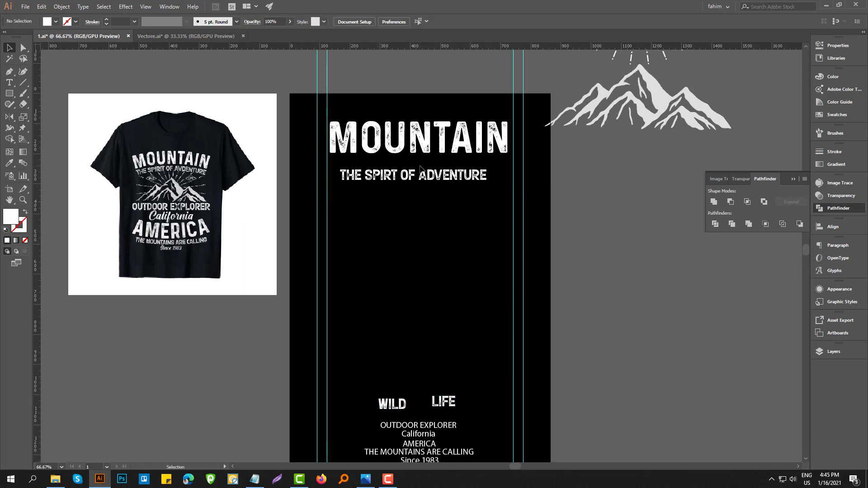
{"action": "left_click_drag", "start_coordinate": [420, 182], "coordinate": [420, 357]}
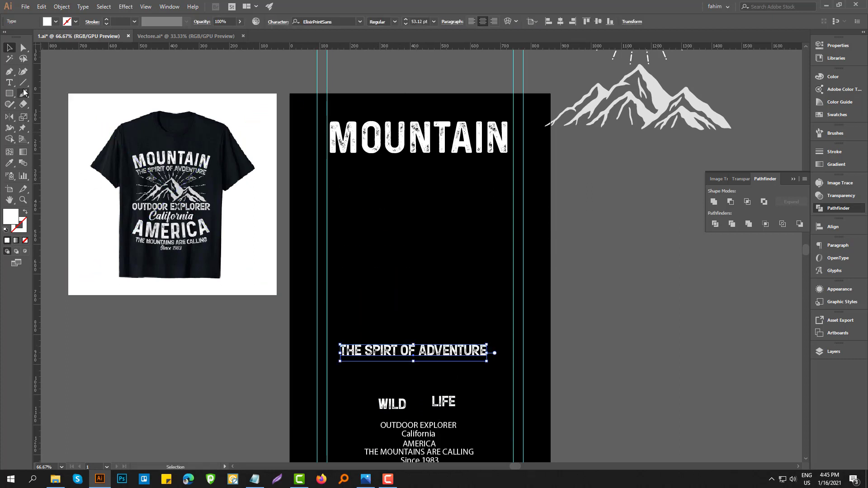
Step: Create a 763.576 by 215.209 px rectangle below MOUNTAIN and swap its fill and stroke so only a white outline remains
{"action": "left_click", "coordinate": [9, 93]}
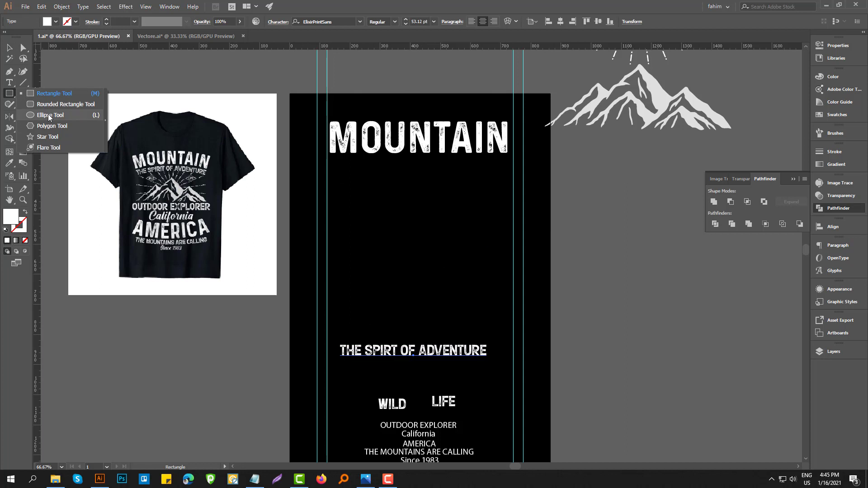
{"action": "left_click", "coordinate": [60, 97]}
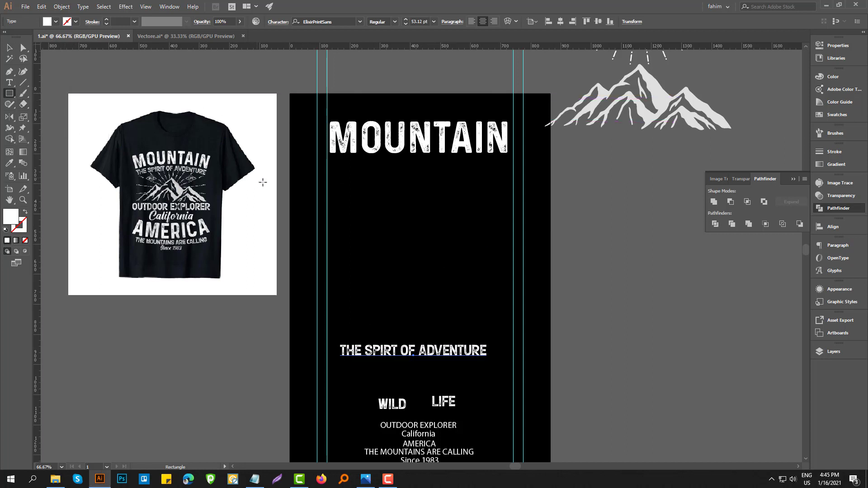
{"action": "left_click", "coordinate": [353, 214]}
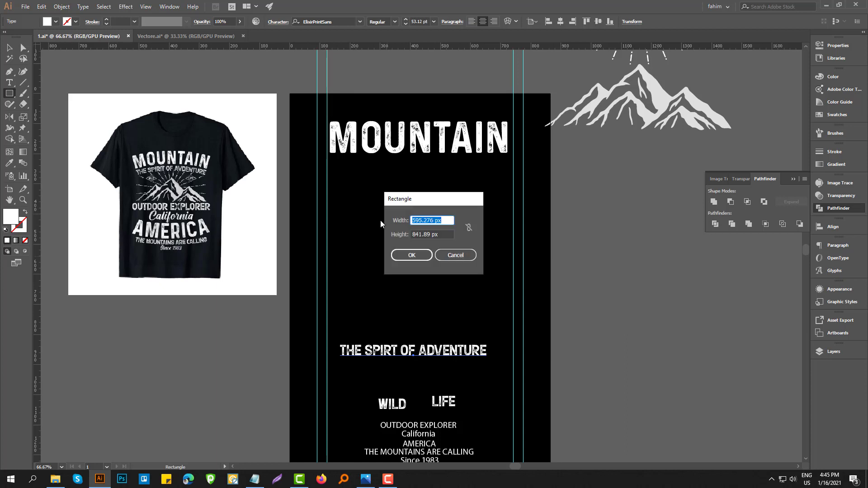
{"action": "left_click", "coordinate": [421, 221]}
{"action": "key", "text": "BackSpace"}
{"action": "type", "text": "5"}
{"action": "left_click", "coordinate": [422, 234]}
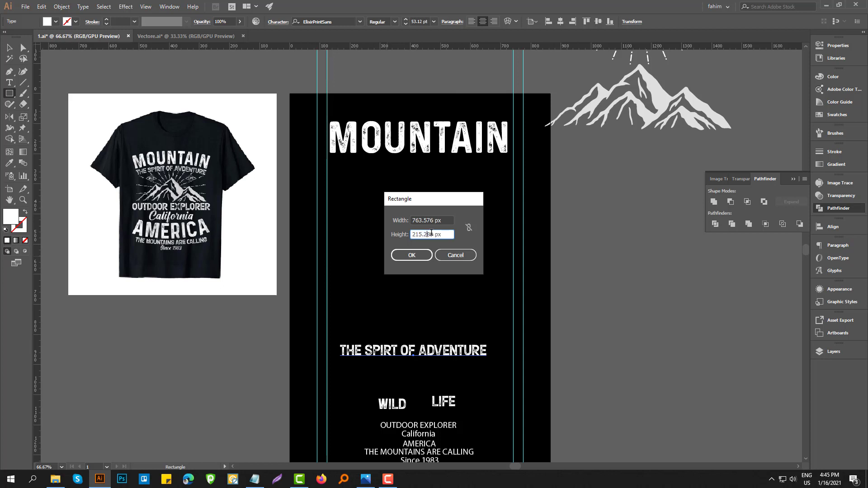
{"action": "left_click", "coordinate": [411, 255]}
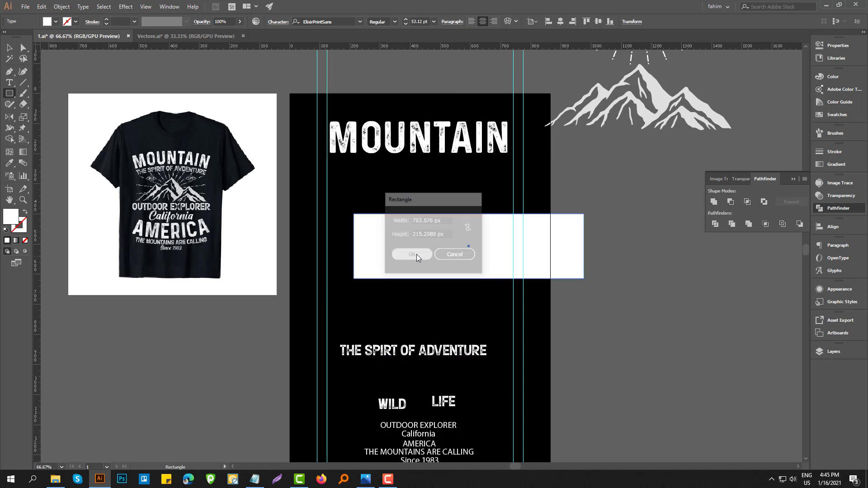
{"action": "left_click", "coordinate": [10, 48]}
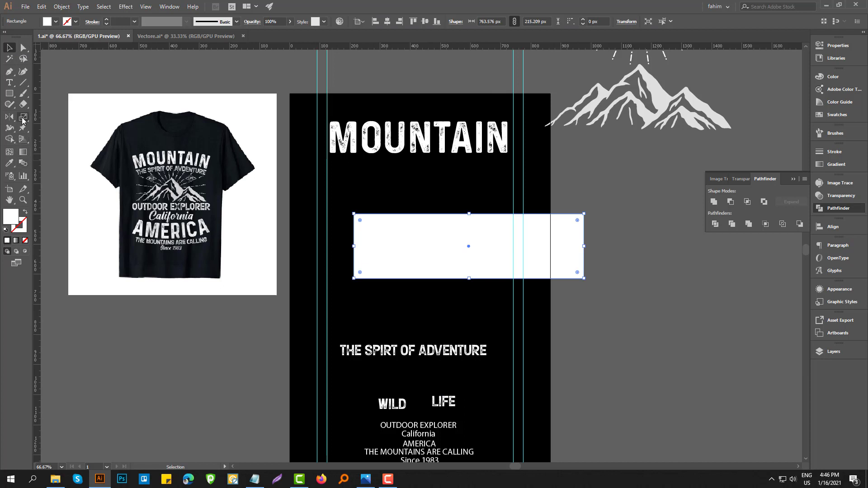
{"action": "left_click", "coordinate": [27, 212]}
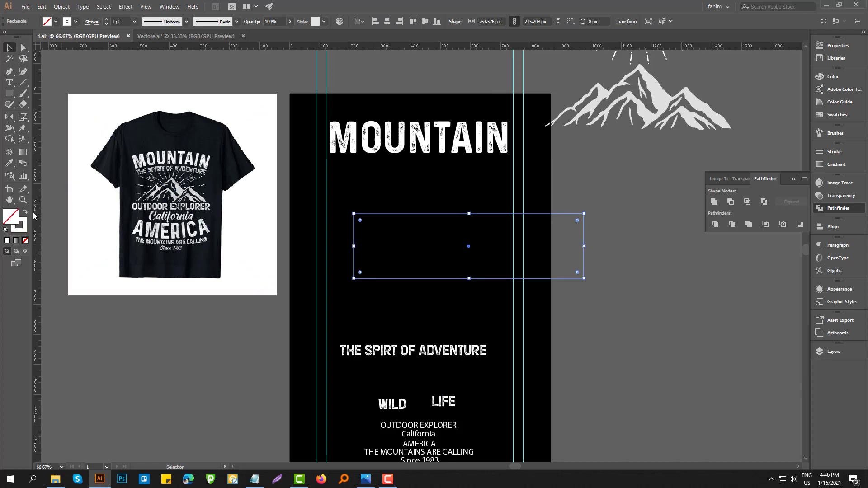
Step: Draw an ellipse inside the outlined rectangle so that it touches all four of its sides
{"action": "key", "text": "space"}
{"action": "left_click_drag", "start_coordinate": [606, 229], "coordinate": [540, 229]}
{"action": "scroll", "coordinate": [308, 213], "scroll_direction": "up", "scroll_amount": 1}
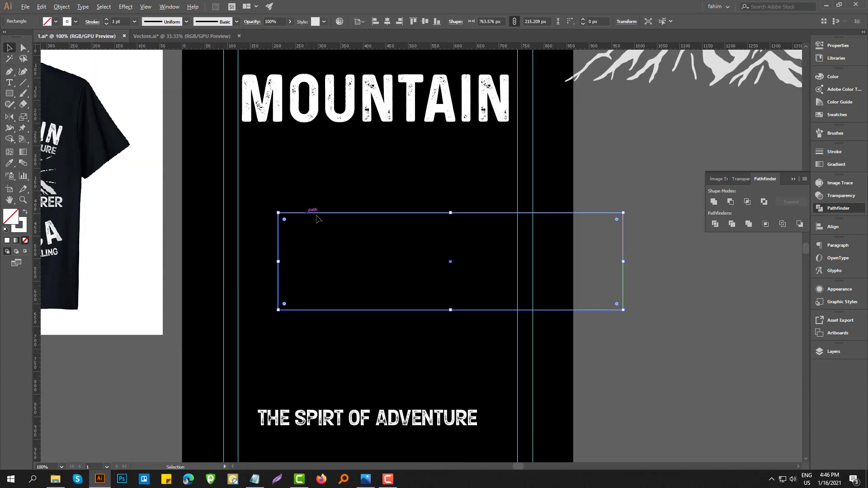
{"action": "left_click", "coordinate": [375, 176]}
{"action": "left_click", "coordinate": [8, 96]}
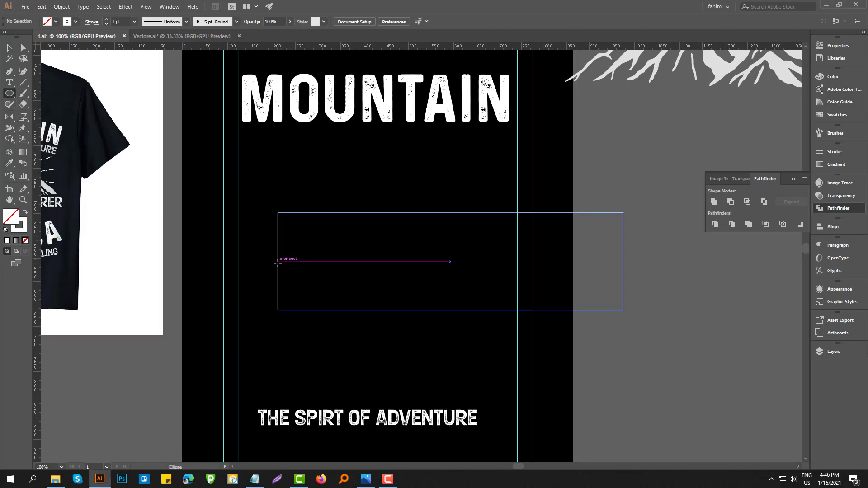
{"action": "mouse_move", "coordinate": [278, 262]}
{"action": "left_mouse_down"}
{"action": "mouse_move", "coordinate": [619, 278]}
{"action": "mouse_move", "coordinate": [623, 310]}
{"action": "left_mouse_up"}
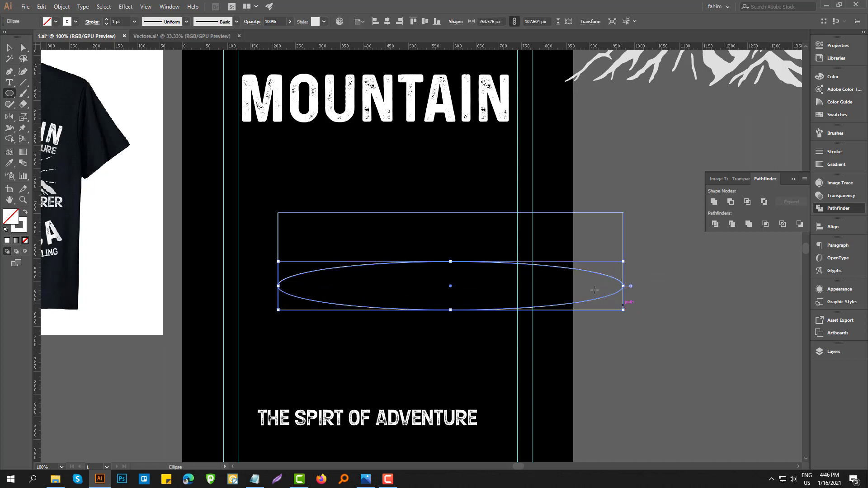
{"action": "left_click_drag", "start_coordinate": [450, 261], "coordinate": [446, 213]}
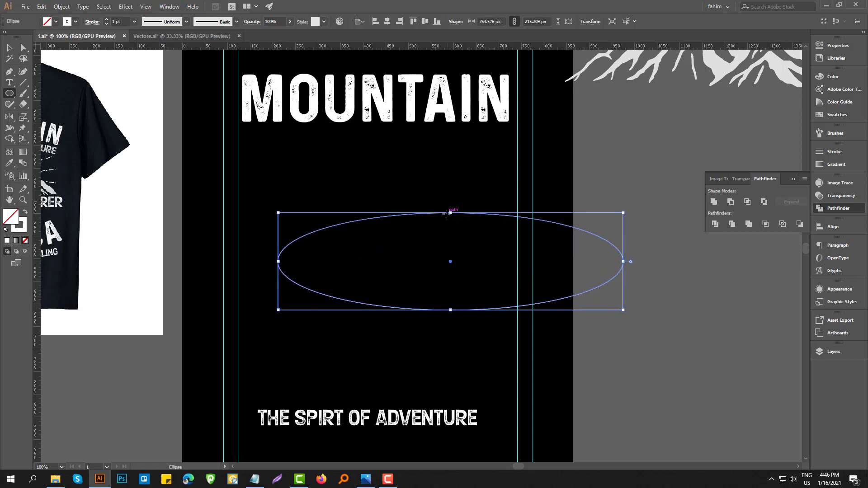
Step: Move the guide rectangle off the artboard and place the ellipse horizontally centred on the artboard directly beneath MOUNTAIN
{"action": "scroll", "coordinate": [435, 299], "scroll_direction": "down", "scroll_amount": 3}
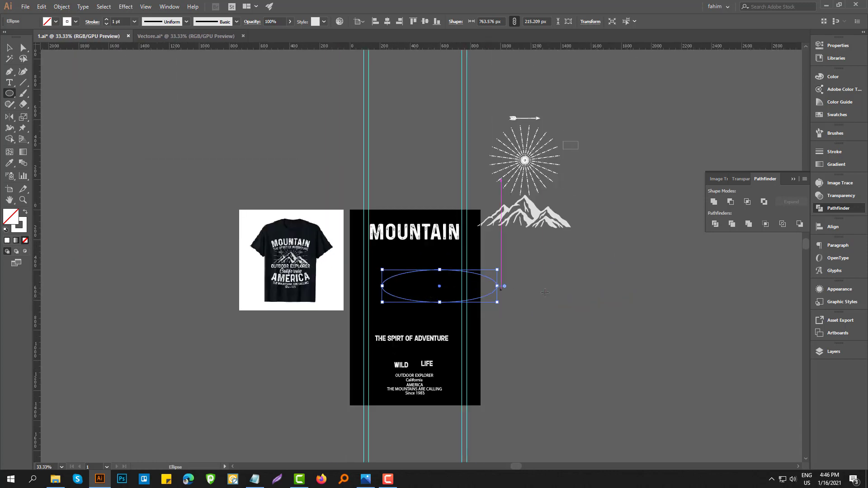
{"action": "key", "text": "space"}
{"action": "left_click_drag", "start_coordinate": [539, 289], "coordinate": [504, 291]}
{"action": "key", "text": "ctrl+plus"}
{"action": "key", "text": "ctrl+plus"}
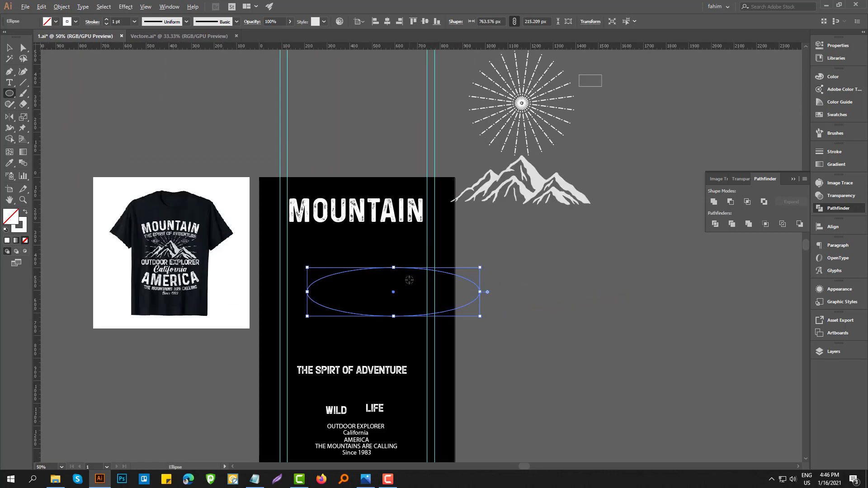
{"action": "key", "text": "v"}
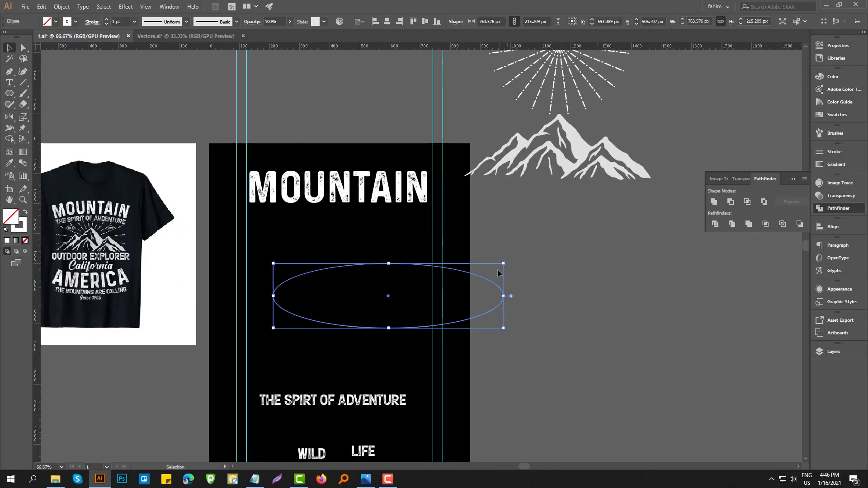
{"action": "left_click_drag", "start_coordinate": [499, 264], "coordinate": [751, 264]}
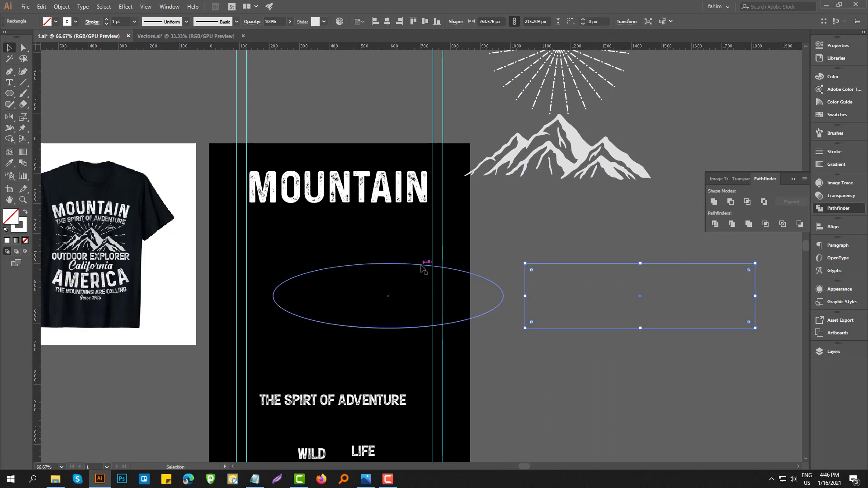
{"action": "left_click_drag", "start_coordinate": [421, 266], "coordinate": [372, 220]}
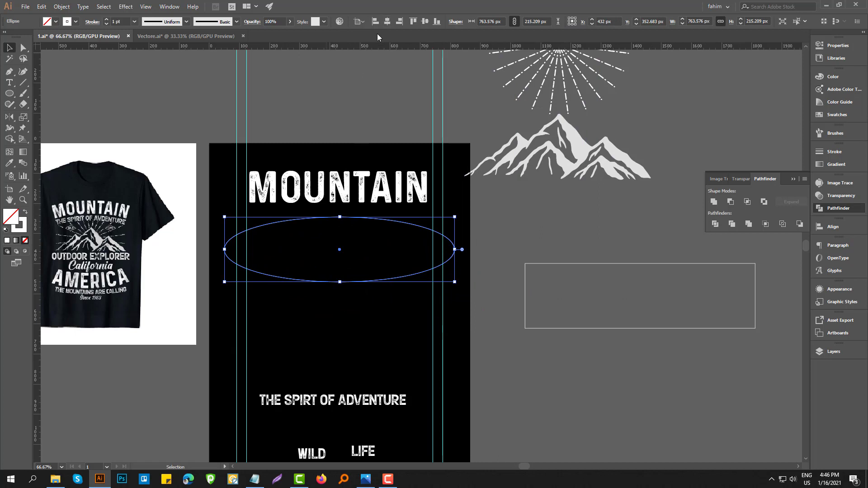
Step: Copy the MOUNTAIN text and paste it as type on the ellipse's path
{"action": "left_click", "coordinate": [9, 84]}
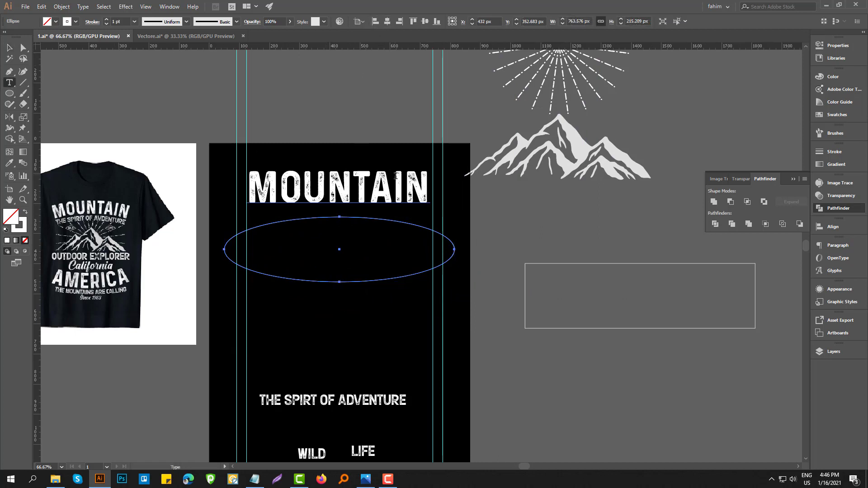
{"action": "left_click_drag", "start_coordinate": [428, 186], "coordinate": [220, 188]}
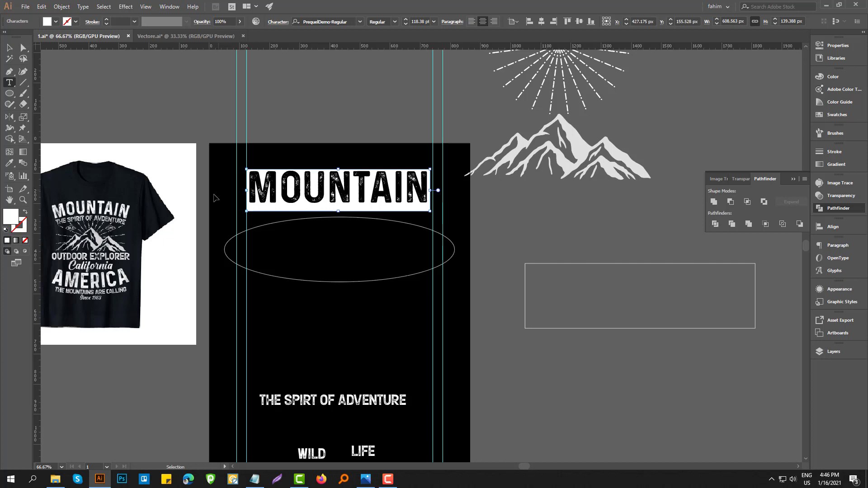
{"action": "key", "text": "ctrl+c"}
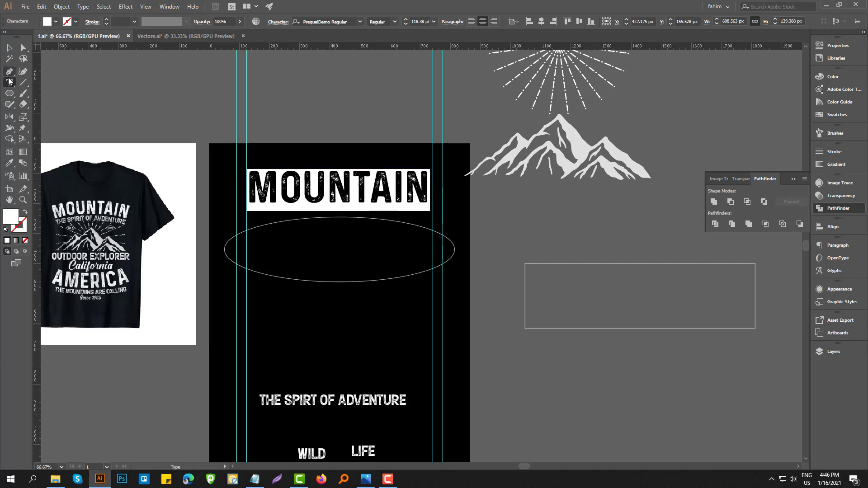
{"action": "left_click_drag", "start_coordinate": [10, 82], "coordinate": [46, 104]}
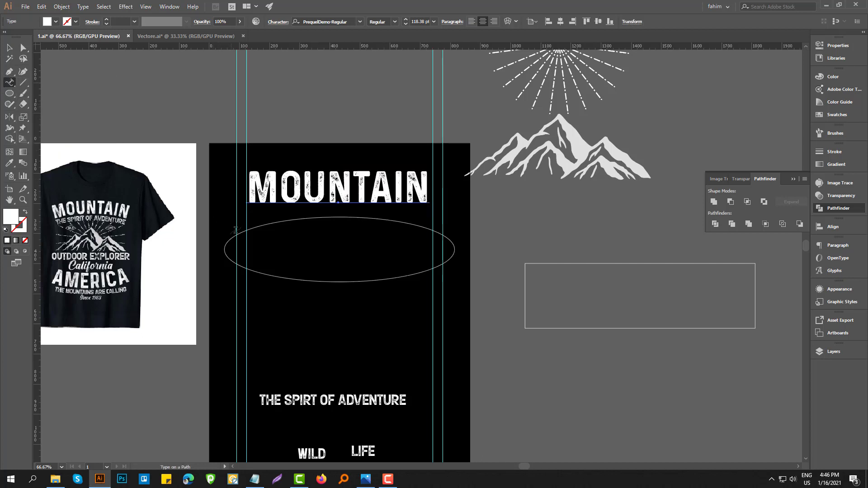
{"action": "left_click", "coordinate": [250, 227]}
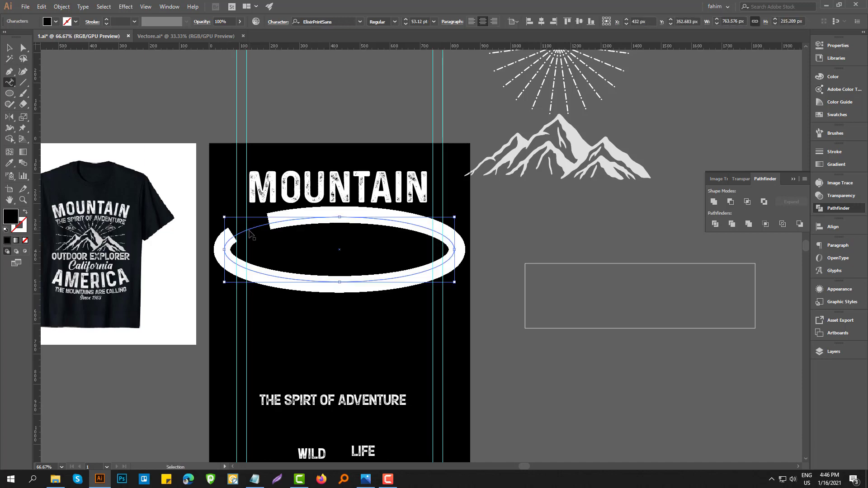
{"action": "key", "text": "ctrl+v"}
{"action": "left_click", "coordinate": [10, 53]}
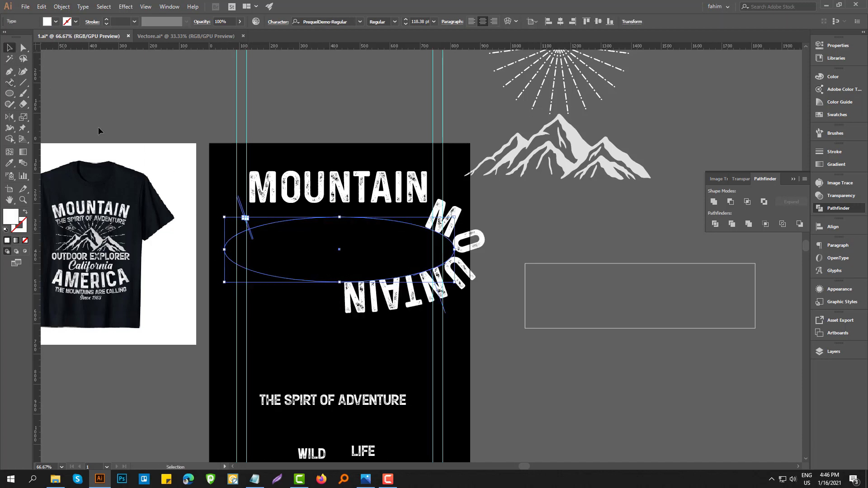
Step: Set the path text's start and end brackets at the ellipse's left and right extremes so MOUNTAIN arches centrally over its top
{"action": "scroll", "coordinate": [177, 201], "scroll_direction": "up", "scroll_amount": 2}
{"action": "left_click_drag", "start_coordinate": [369, 259], "coordinate": [166, 199]}
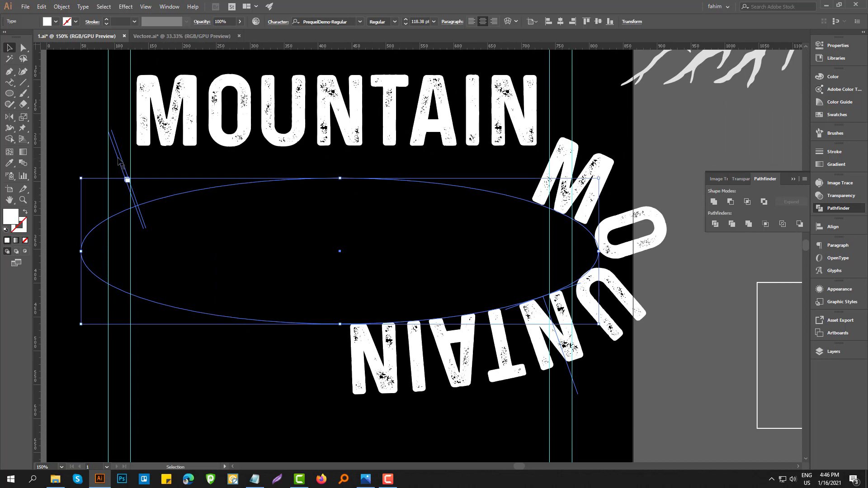
{"action": "left_click_drag", "start_coordinate": [116, 156], "coordinate": [599, 250]}
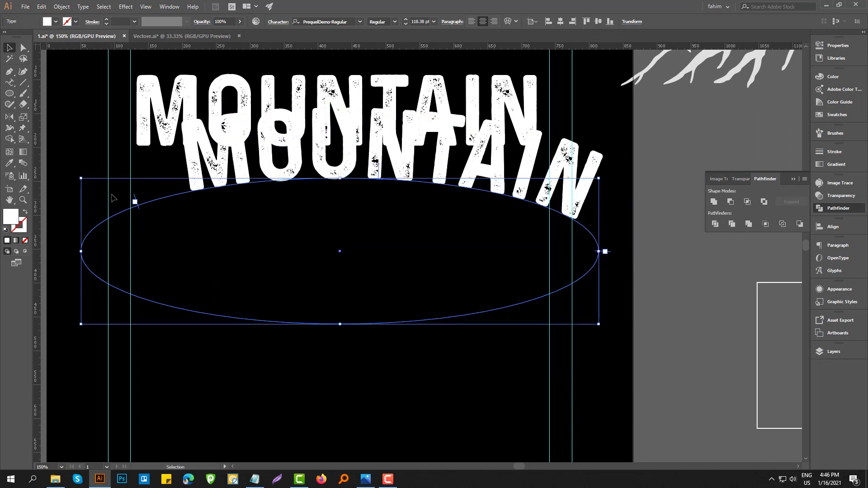
{"action": "scroll", "coordinate": [113, 206], "scroll_direction": "up", "scroll_amount": 3}
{"action": "left_click_drag", "start_coordinate": [108, 223], "coordinate": [304, 203]}
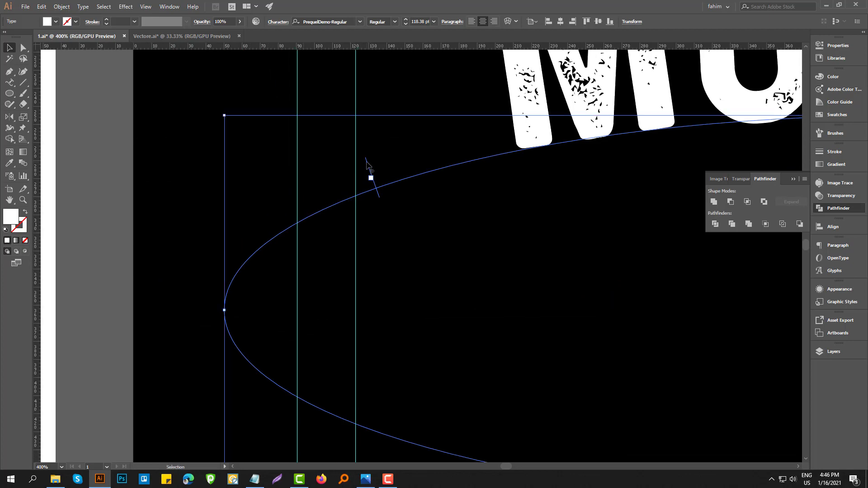
{"action": "left_click_drag", "start_coordinate": [368, 165], "coordinate": [175, 310]}
{"action": "scroll", "coordinate": [175, 311], "scroll_direction": "down", "scroll_amount": 5}
{"action": "scroll", "coordinate": [303, 289], "scroll_direction": "up", "scroll_amount": 1}
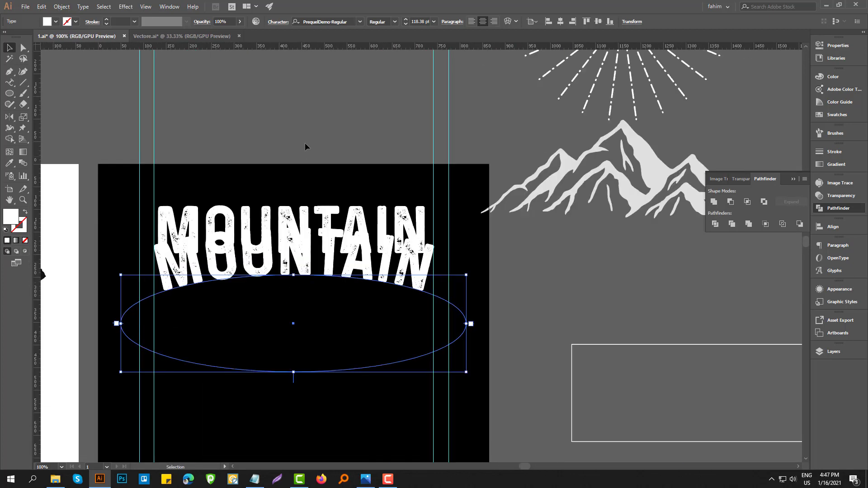
Step: Move the straight MOUNTAIN text off the artboard, leaving only the arched version in the design
{"action": "left_click", "coordinate": [298, 289]}
{"action": "left_click_drag", "start_coordinate": [299, 212], "coordinate": [165, 94]}
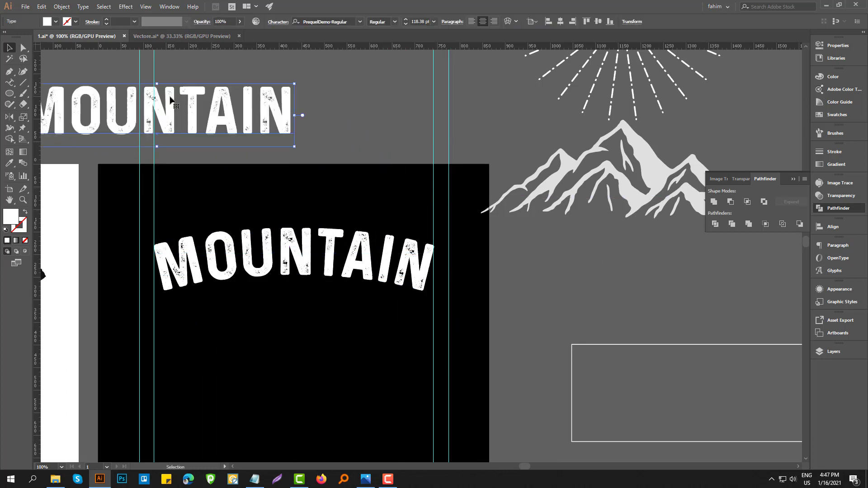
Step: Delete the straight MOUNTAIN text that sits above the artboard
{"action": "key", "text": "Delete"}
{"action": "left_click", "coordinate": [282, 251]}
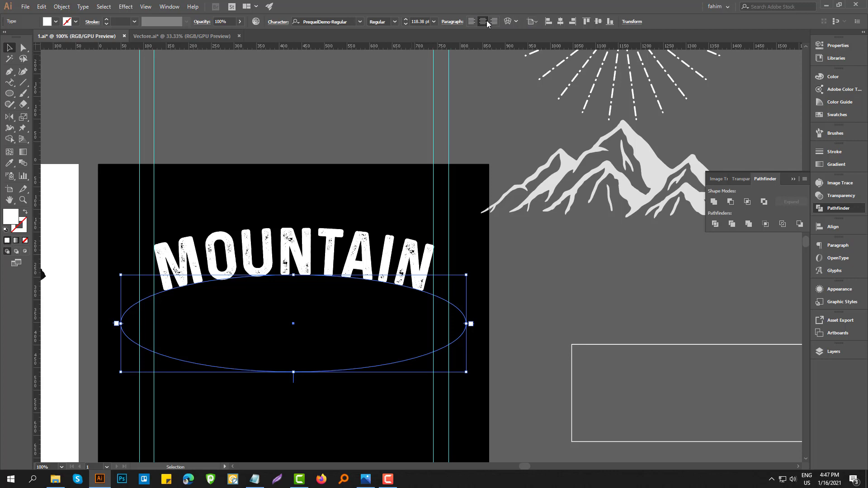
{"action": "left_click", "coordinate": [563, 300]}
Step: Place an editable copy of the arched MOUNTAIN text off the artboard, below the T-shirt reference image
{"action": "scroll", "coordinate": [514, 284], "scroll_direction": "down", "scroll_amount": 2}
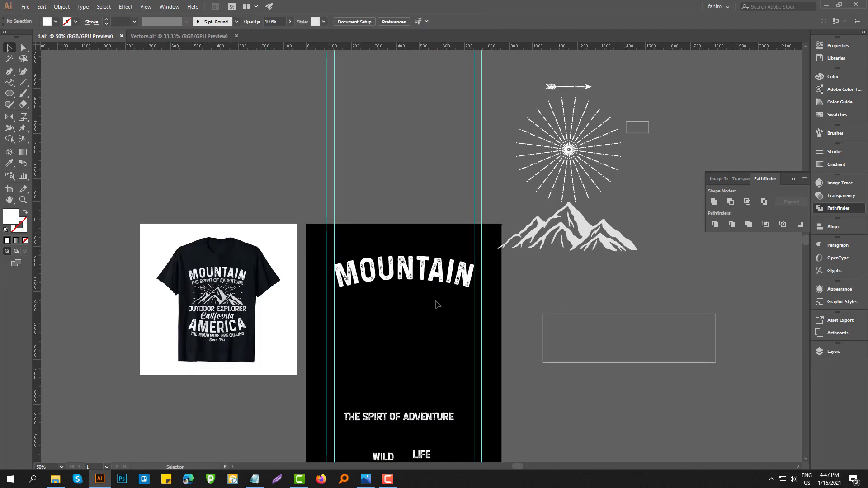
{"action": "scroll", "coordinate": [437, 300], "scroll_direction": "up", "scroll_amount": 1}
{"action": "left_click_drag", "start_coordinate": [528, 302], "coordinate": [474, 298]}
{"action": "scroll", "coordinate": [372, 270], "scroll_direction": "up", "scroll_amount": 1}
{"action": "scroll", "coordinate": [372, 268], "scroll_direction": "down", "scroll_amount": 2}
{"action": "scroll", "coordinate": [372, 271], "scroll_direction": "down", "scroll_amount": 1}
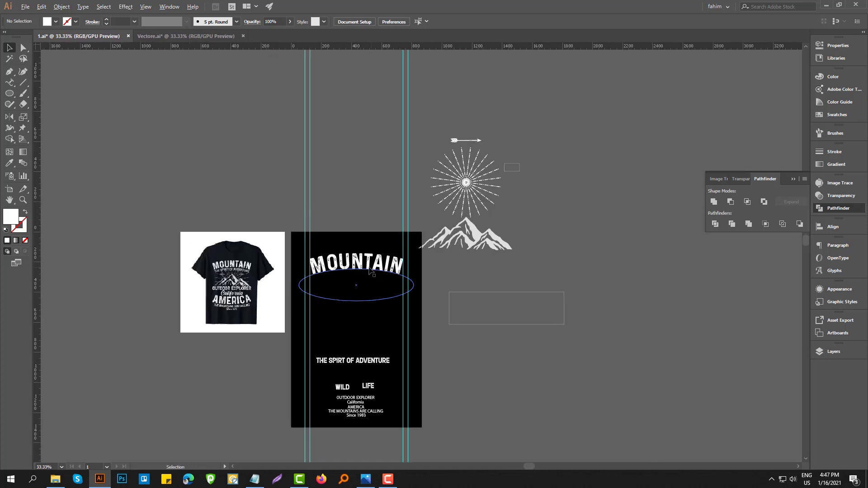
{"action": "left_click_drag", "start_coordinate": [364, 261], "coordinate": [232, 347]}
Step: Expand the object and fill of the artboard's arched MOUNTAIN text into outlines
{"action": "left_click", "coordinate": [365, 267]}
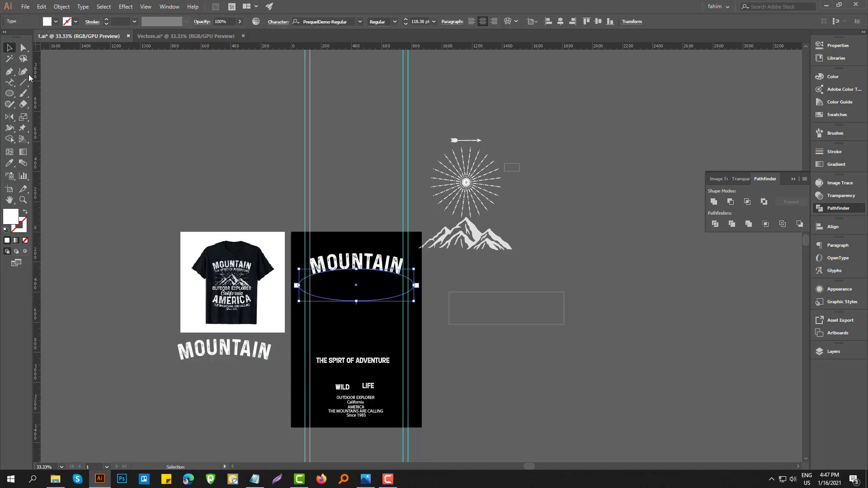
{"action": "left_click", "coordinate": [62, 7]}
{"action": "left_click", "coordinate": [72, 103]}
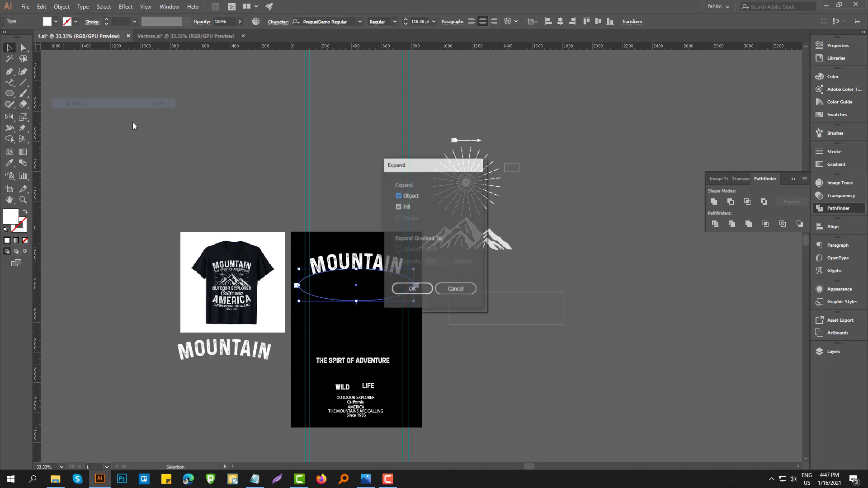
{"action": "left_click", "coordinate": [419, 290]}
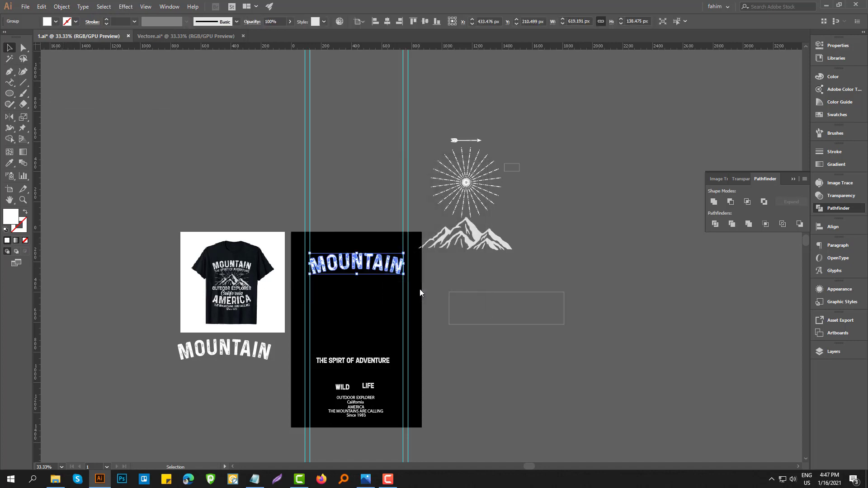
{"action": "left_click", "coordinate": [437, 274]}
Step: Scale the outlined MOUNTAIN lettering to span the two outer guides, about 684 px wide
{"action": "scroll", "coordinate": [388, 276], "scroll_direction": "up", "scroll_amount": 3}
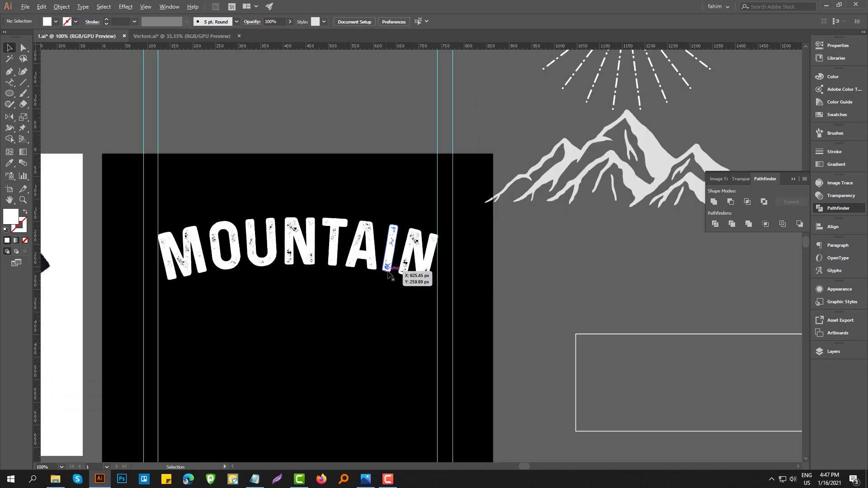
{"action": "left_click", "coordinate": [435, 254]}
{"action": "left_click_drag", "start_coordinate": [442, 248], "coordinate": [455, 248]}
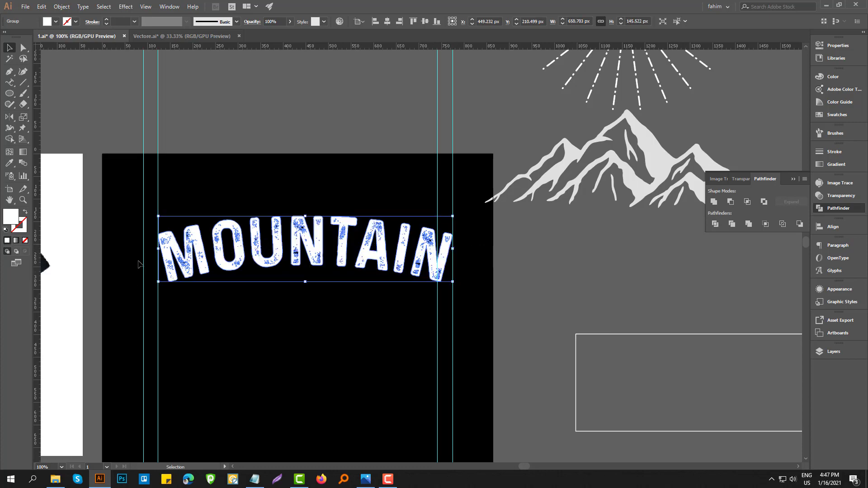
{"action": "scroll", "coordinate": [138, 260], "scroll_direction": "up", "scroll_amount": 3}
{"action": "left_click_drag", "start_coordinate": [197, 226], "coordinate": [152, 222]}
{"action": "scroll", "coordinate": [325, 301], "scroll_direction": "down", "scroll_amount": 4}
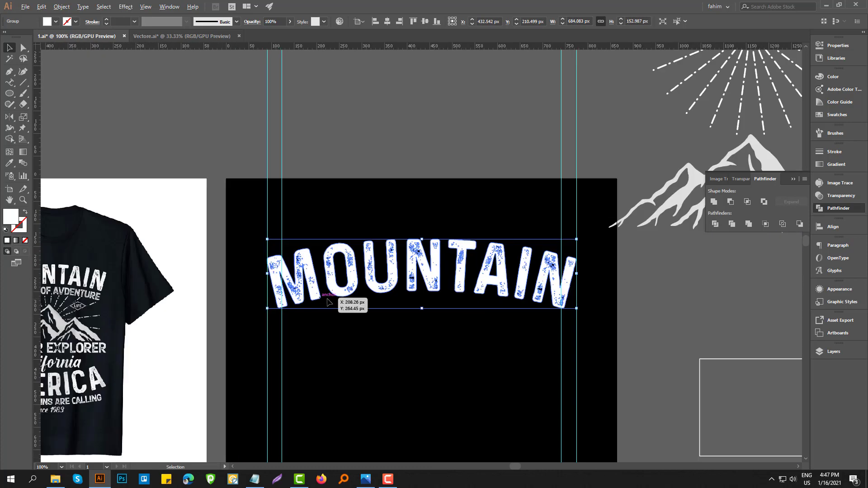
{"action": "scroll", "coordinate": [360, 299], "scroll_direction": "down", "scroll_amount": 5}
{"action": "scroll", "coordinate": [362, 297], "scroll_direction": "down", "scroll_amount": 1}
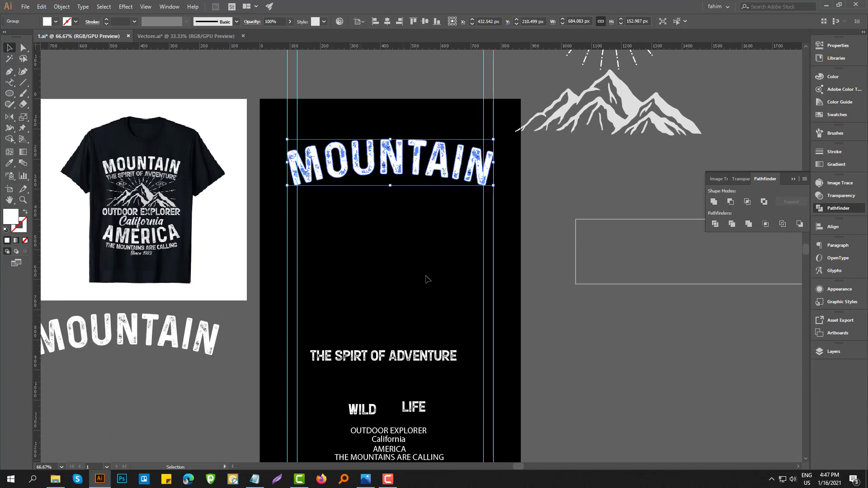
{"action": "left_click", "coordinate": [423, 264]}
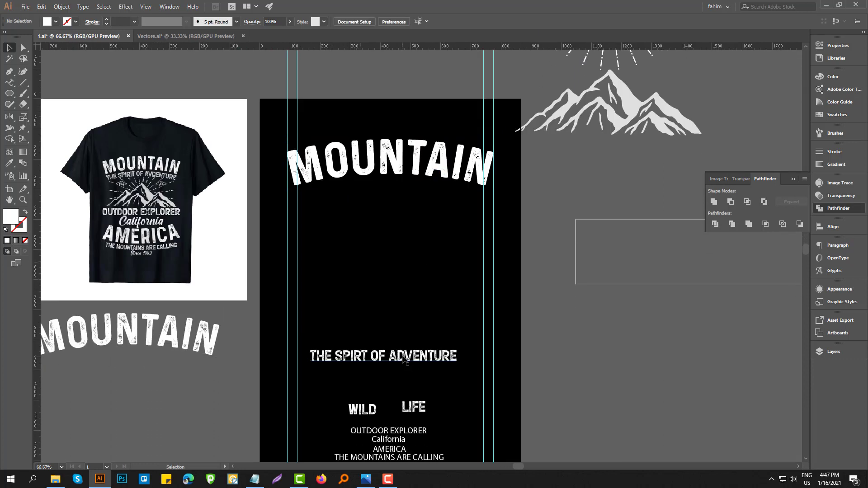
Step: Move THE SPIRT OF ADVENTURE directly beneath MOUNTAIN and scale it to span the inner guides, about 67.66 pt
{"action": "left_click_drag", "start_coordinate": [402, 359], "coordinate": [387, 203]}
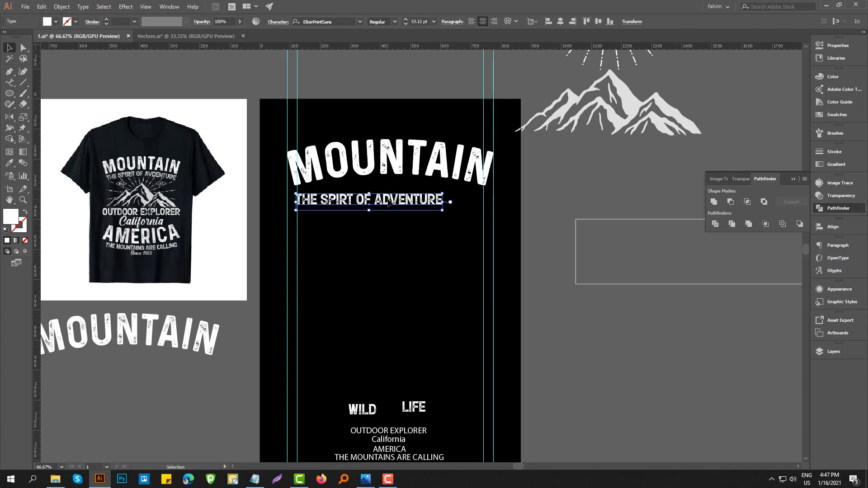
{"action": "scroll", "coordinate": [416, 206], "scroll_direction": "up", "scroll_amount": 3}
{"action": "left_click_drag", "start_coordinate": [502, 199], "coordinate": [629, 207]}
{"action": "scroll", "coordinate": [447, 249], "scroll_direction": "down", "scroll_amount": 2}
{"action": "scroll", "coordinate": [259, 221], "scroll_direction": "up", "scroll_amount": 5}
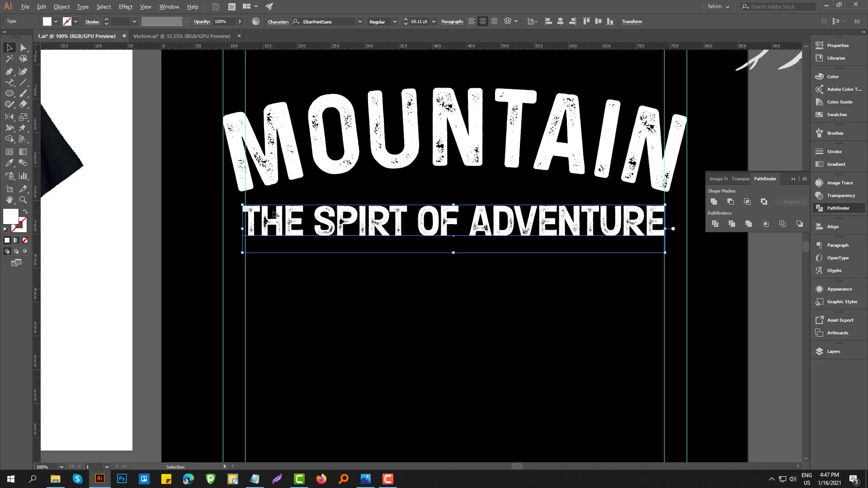
{"action": "left_click_drag", "start_coordinate": [151, 280], "coordinate": [163, 272]}
{"action": "scroll", "coordinate": [164, 272], "scroll_direction": "down", "scroll_amount": 3}
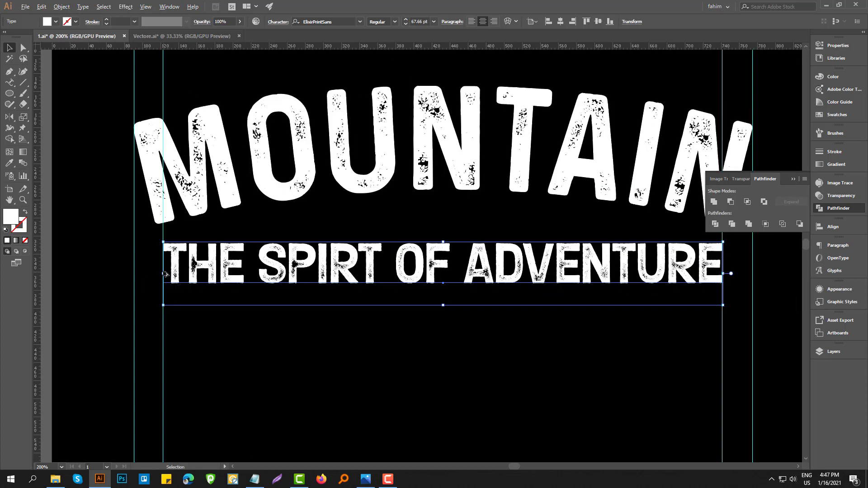
{"action": "scroll", "coordinate": [357, 288], "scroll_direction": "down", "scroll_amount": 1}
{"action": "scroll", "coordinate": [388, 315], "scroll_direction": "down", "scroll_amount": 2}
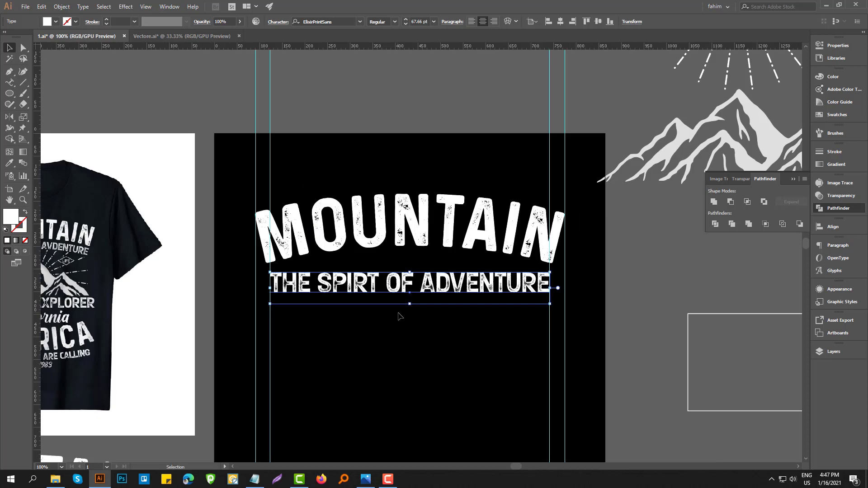
Step: Nudge THE SPIRT OF ADVENTURE upwards so it sits closer to the MOUNTAIN lettering
{"action": "scroll", "coordinate": [208, 282], "scroll_direction": "up", "scroll_amount": 2}
{"action": "left_click_drag", "start_coordinate": [159, 293], "coordinate": [234, 254]}
{"action": "scroll", "coordinate": [235, 256], "scroll_direction": "down", "scroll_amount": 2}
{"action": "left_click_drag", "start_coordinate": [433, 309], "coordinate": [248, 285]}
{"action": "scroll", "coordinate": [404, 285], "scroll_direction": "up", "scroll_amount": 1}
{"action": "key", "text": "Up"}
{"action": "key", "text": "Up"}
{"action": "key", "text": "Up"}
{"action": "key", "text": "Up"}
{"action": "key", "text": "Up"}
{"action": "key", "text": "Up"}
{"action": "key", "text": "Up"}
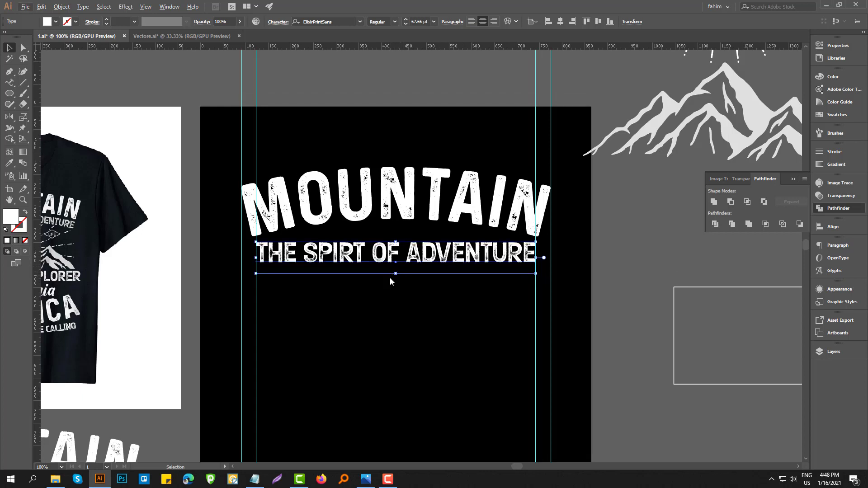
{"action": "key", "text": "Down"}
{"action": "key", "text": "Down"}
{"action": "left_click", "coordinate": [380, 113]}
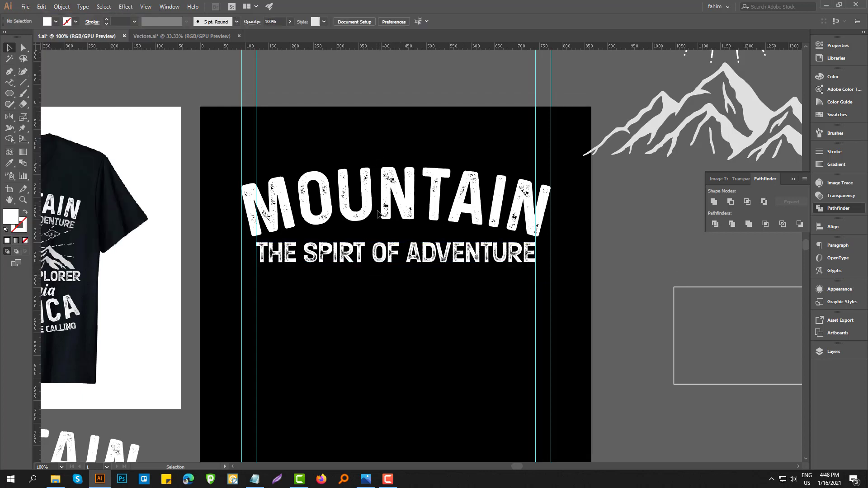
Step: Nudge THE SPIRT OF ADVENTURE slightly down to widen its gap below MOUNTAIN
{"action": "left_click", "coordinate": [385, 254]}
{"action": "key", "text": "Down"}
{"action": "key", "text": "Down"}
{"action": "key", "text": "Down"}
{"action": "key", "text": "Down"}
{"action": "key", "text": "Down"}
{"action": "key", "text": "Down"}
{"action": "key", "text": "Down"}
{"action": "key", "text": "Down"}
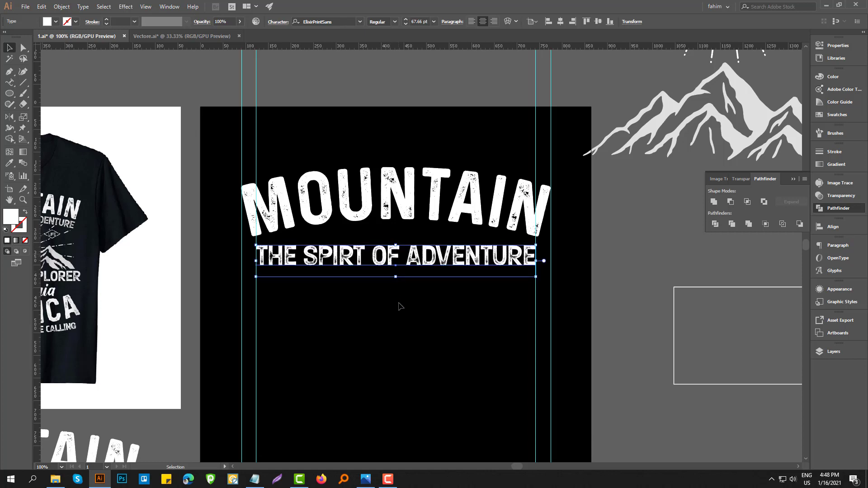
{"action": "left_click", "coordinate": [391, 303]}
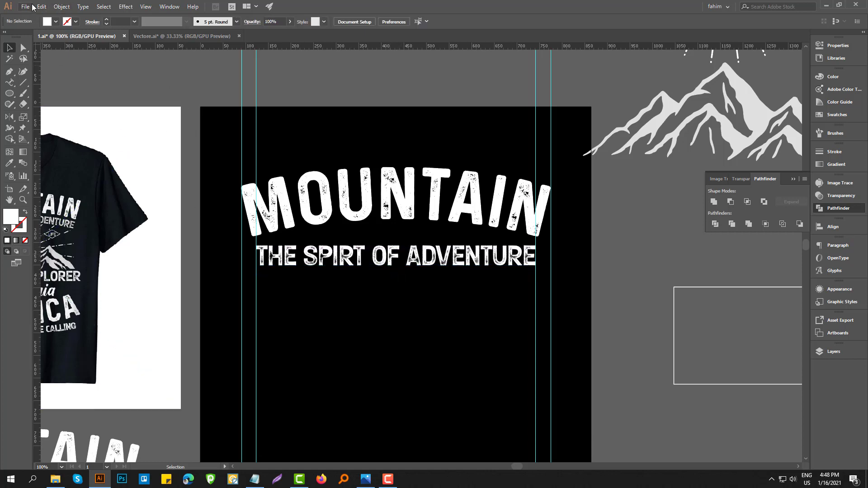
{"action": "left_click", "coordinate": [129, 8]}
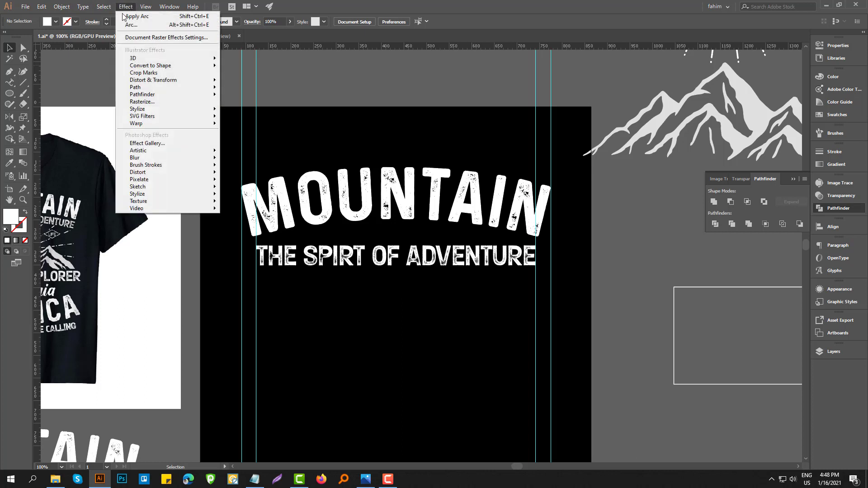
{"action": "mouse_move", "coordinate": [210, 126]}
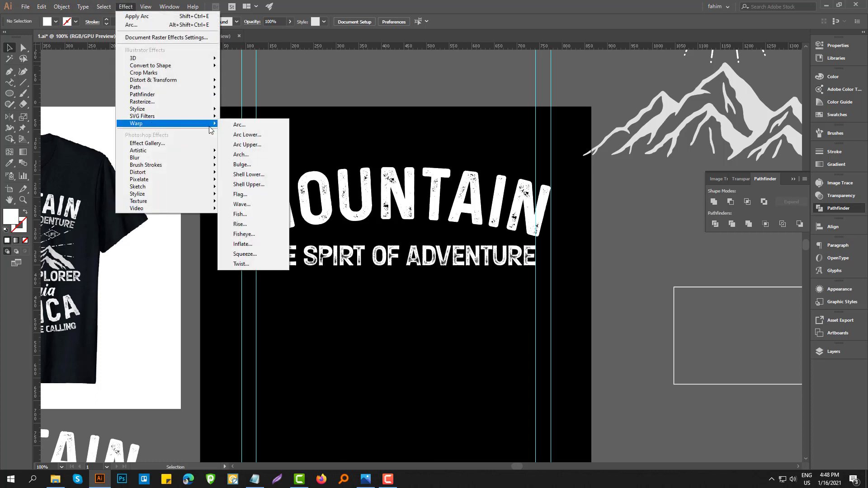
{"action": "left_click", "coordinate": [246, 124]}
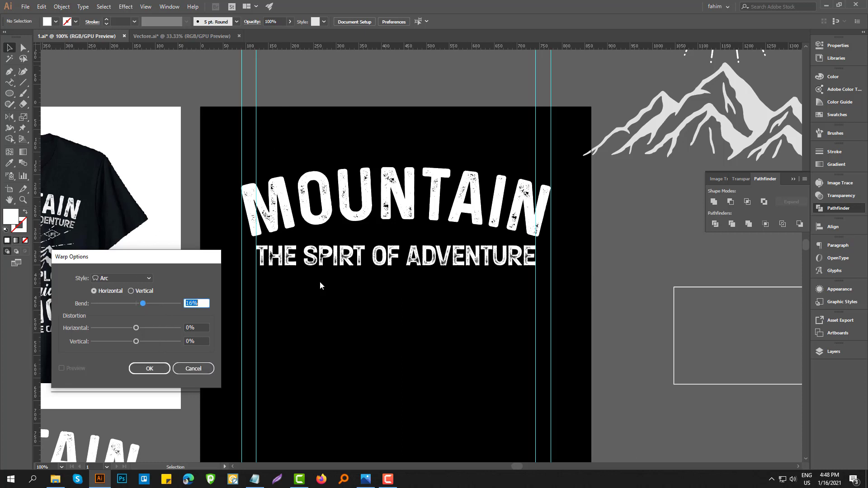
{"action": "left_click", "coordinate": [183, 370]}
Step: Apply a horizontal Arc warp with a 16% bend to THE SPIRT OF ADVENTURE
{"action": "left_click", "coordinate": [307, 262]}
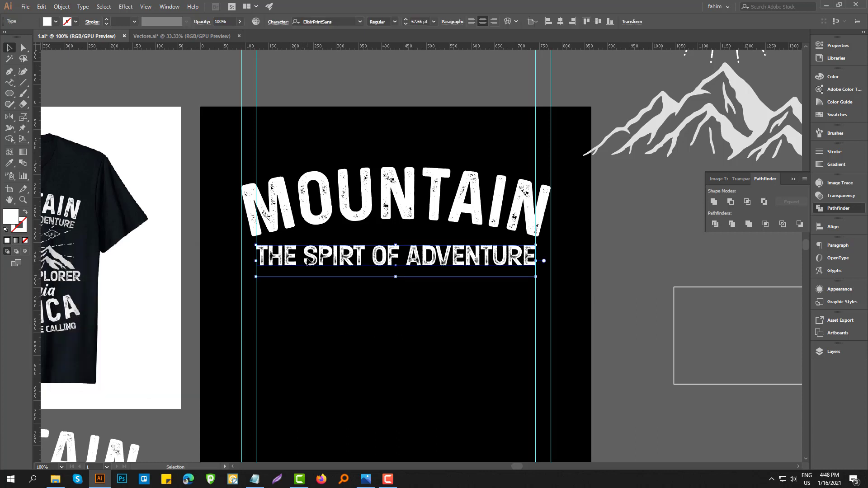
{"action": "left_click", "coordinate": [126, 7]}
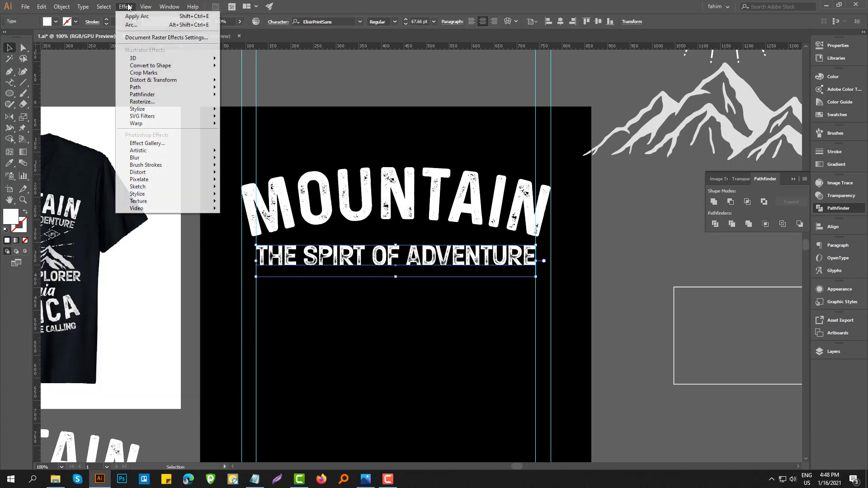
{"action": "mouse_move", "coordinate": [199, 123]}
{"action": "left_click", "coordinate": [239, 125]}
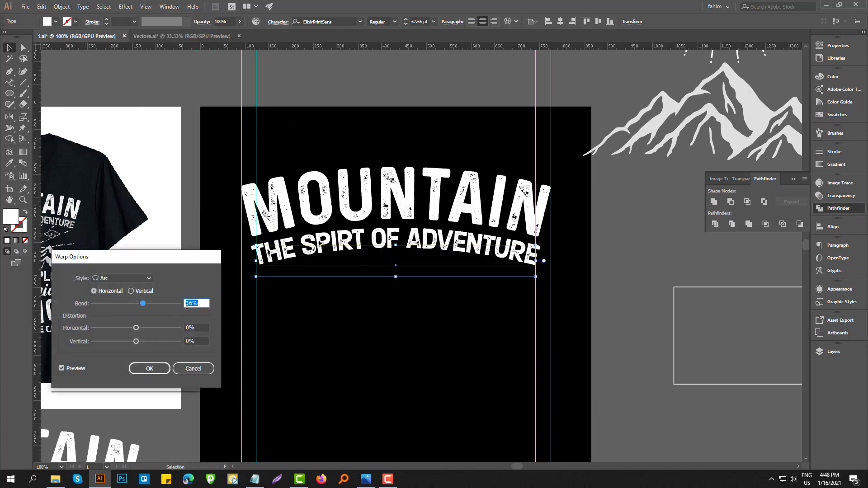
{"action": "left_click", "coordinate": [150, 368]}
Step: Expand the appearance of the warped THE SPIRT OF ADVENTURE line into outlines
{"action": "scroll", "coordinate": [377, 297], "scroll_direction": "down", "scroll_amount": 2}
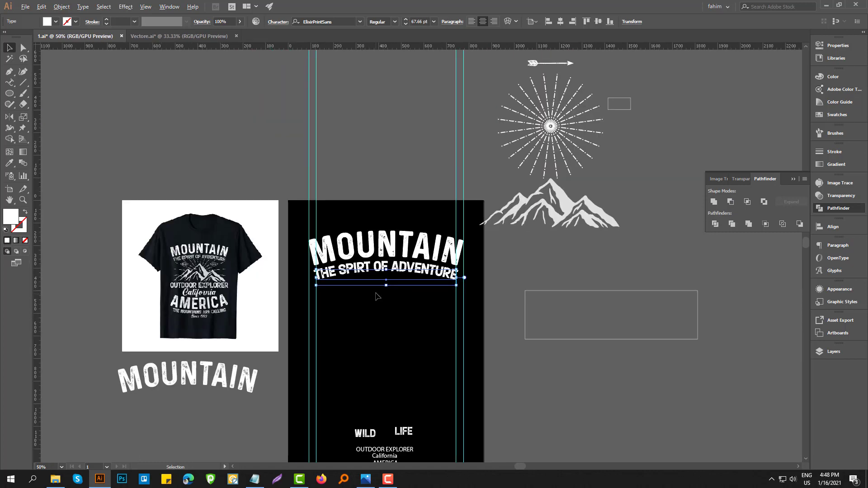
{"action": "scroll", "coordinate": [323, 278], "scroll_direction": "up", "scroll_amount": 1}
{"action": "scroll", "coordinate": [344, 280], "scroll_direction": "up", "scroll_amount": 1}
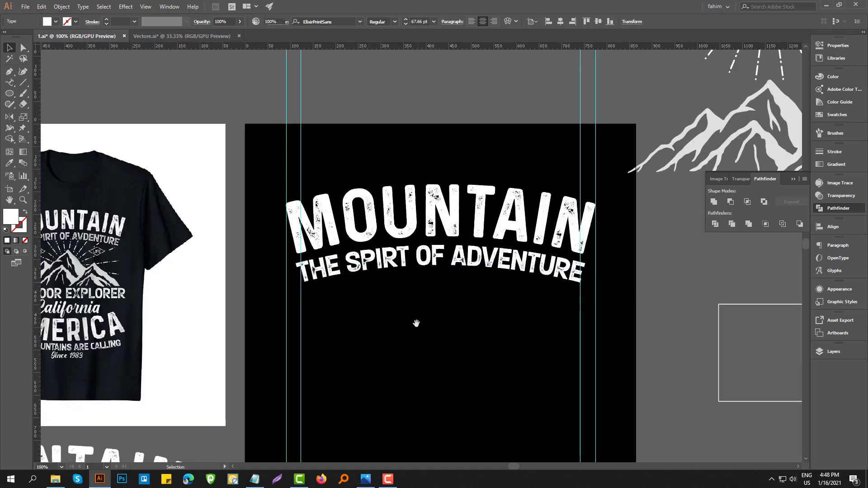
{"action": "left_click", "coordinate": [62, 7]}
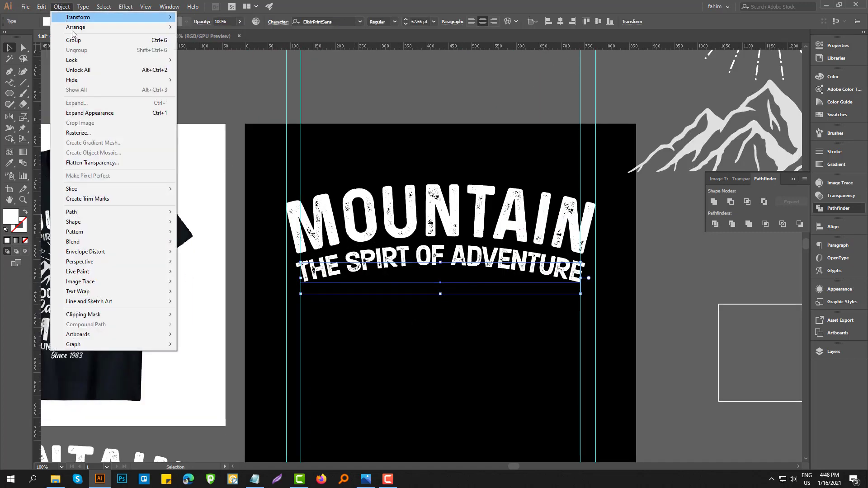
{"action": "left_click", "coordinate": [101, 113]}
{"action": "left_click", "coordinate": [398, 134]}
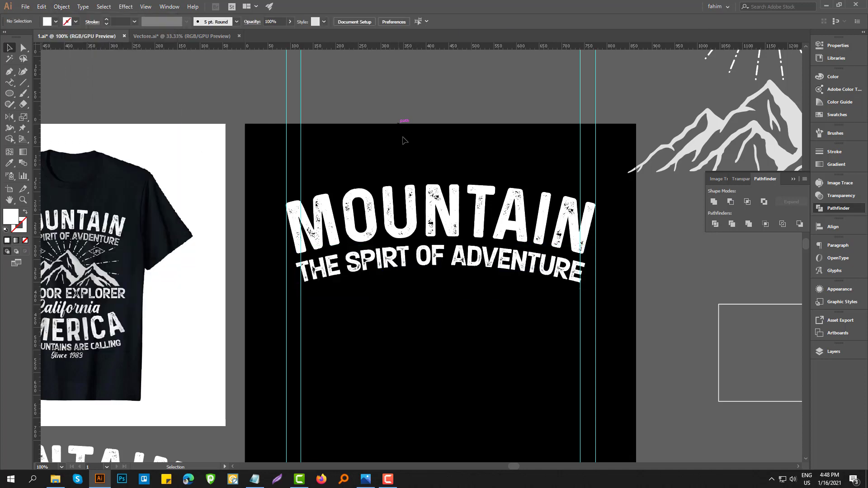
Step: Move the mountain graphic onto the artboard beneath THE SPIRT OF ADVENTURE, roughly between the inner guides
{"action": "left_click_drag", "start_coordinate": [554, 249], "coordinate": [442, 234]}
{"action": "scroll", "coordinate": [419, 275], "scroll_direction": "up", "scroll_amount": 2}
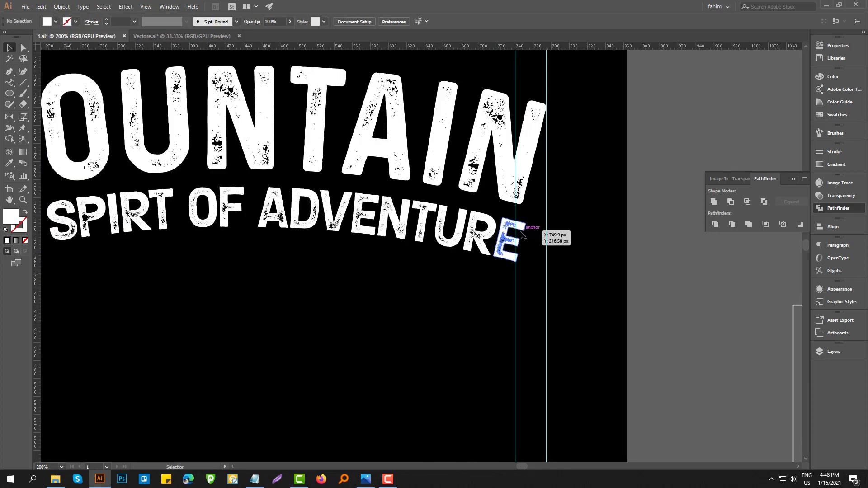
{"action": "scroll", "coordinate": [492, 237], "scroll_direction": "down", "scroll_amount": 2}
{"action": "scroll", "coordinate": [402, 244], "scroll_direction": "down", "scroll_amount": 2}
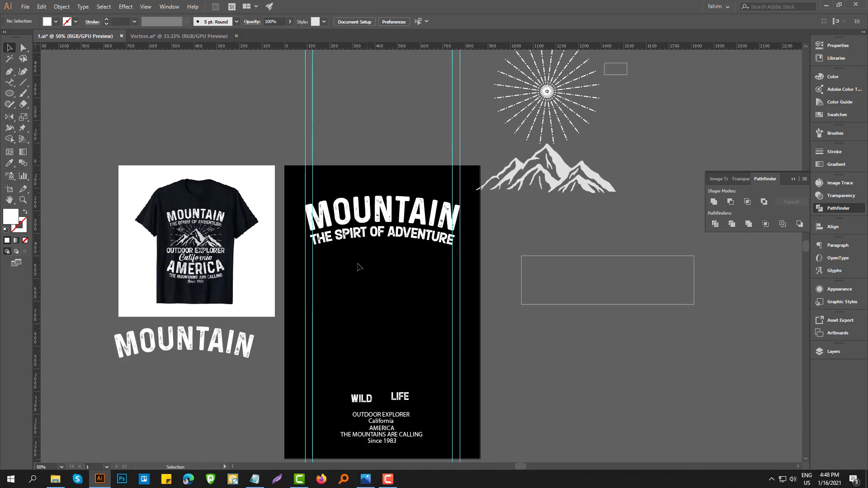
{"action": "left_click_drag", "start_coordinate": [339, 283], "coordinate": [370, 268]}
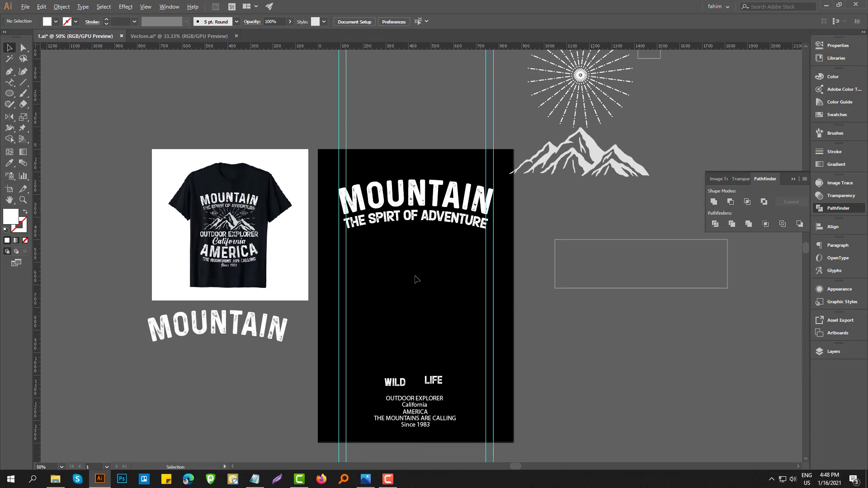
{"action": "scroll", "coordinate": [418, 271], "scroll_direction": "up", "scroll_amount": 1}
{"action": "left_click_drag", "start_coordinate": [479, 275], "coordinate": [446, 264]}
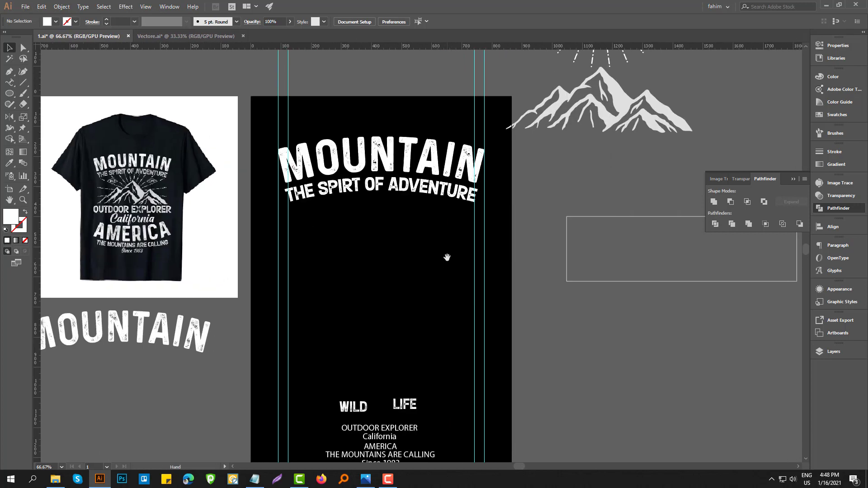
{"action": "left_click_drag", "start_coordinate": [616, 107], "coordinate": [402, 264]}
{"action": "scroll", "coordinate": [478, 267], "scroll_direction": "up", "scroll_amount": 5}
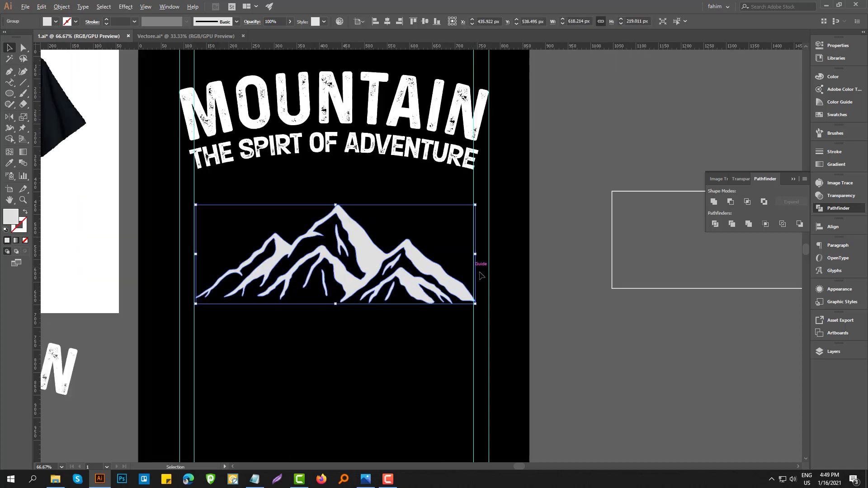
Step: Fit the mountain graphic's side edges to the two inner guides, about 618 px wide
{"action": "scroll", "coordinate": [471, 271], "scroll_direction": "down", "scroll_amount": 1}
{"action": "left_click_drag", "start_coordinate": [460, 148], "coordinate": [453, 145]}
{"action": "scroll", "coordinate": [479, 191], "scroll_direction": "down", "scroll_amount": 4}
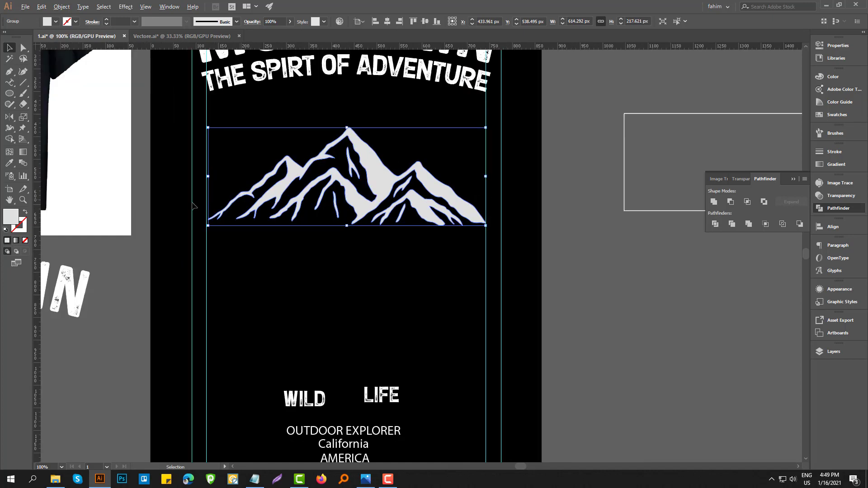
{"action": "scroll", "coordinate": [184, 205], "scroll_direction": "up", "scroll_amount": 4}
{"action": "scroll", "coordinate": [189, 201], "scroll_direction": "up", "scroll_amount": 4}
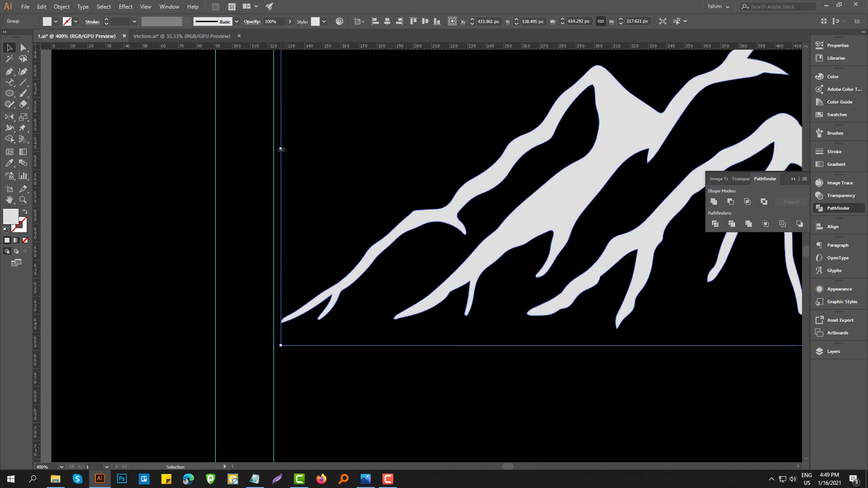
{"action": "left_click_drag", "start_coordinate": [281, 150], "coordinate": [273, 149]}
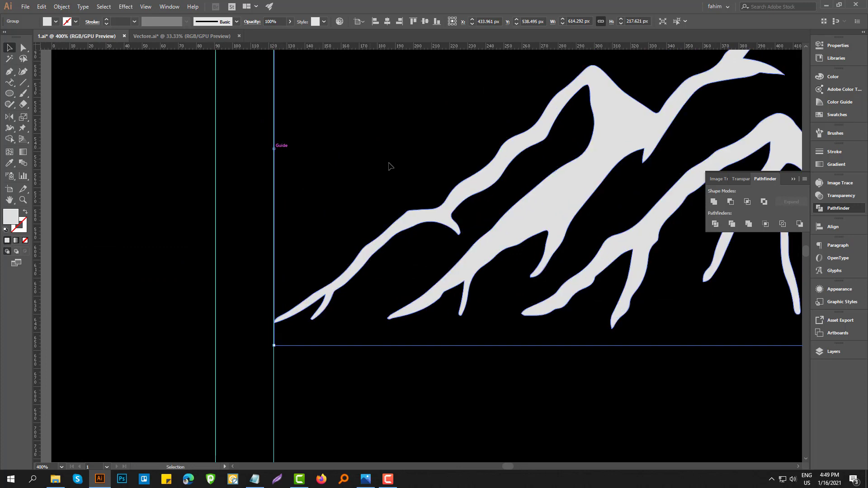
Step: Stretch the mountain graphic upward to about 226 px high and nudge it up 1 px
{"action": "scroll", "coordinate": [388, 166], "scroll_direction": "down", "scroll_amount": 2}
{"action": "left_click_drag", "start_coordinate": [604, 201], "coordinate": [453, 323]}
{"action": "scroll", "coordinate": [460, 230], "scroll_direction": "down", "scroll_amount": 3}
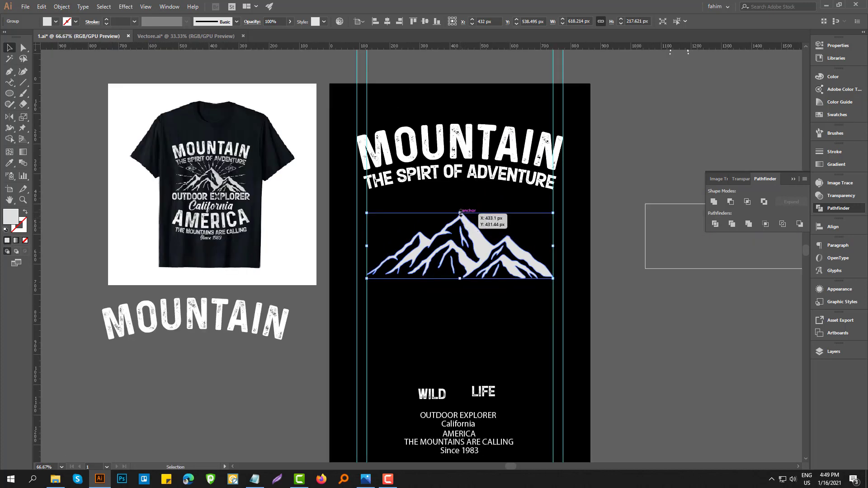
{"action": "left_click_drag", "start_coordinate": [461, 213], "coordinate": [460, 211]}
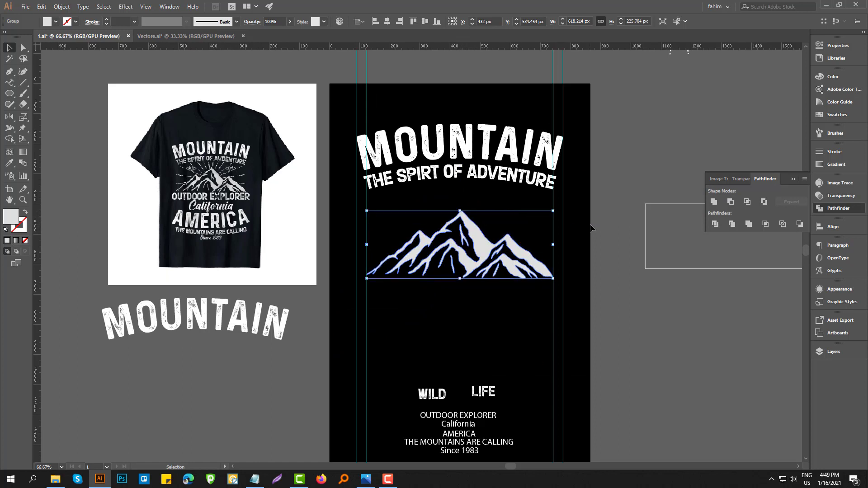
{"action": "left_click", "coordinate": [591, 229]}
{"action": "left_click", "coordinate": [485, 248]}
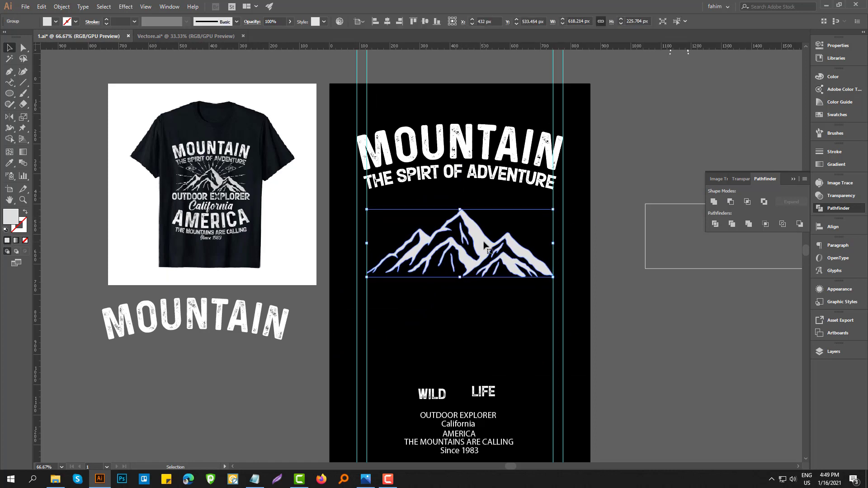
{"action": "left_click", "coordinate": [600, 190]}
Step: Move the small outlined rectangle from beside the sunburst to the empty area beneath the mountain graphic
{"action": "left_click_drag", "start_coordinate": [560, 240], "coordinate": [500, 242]}
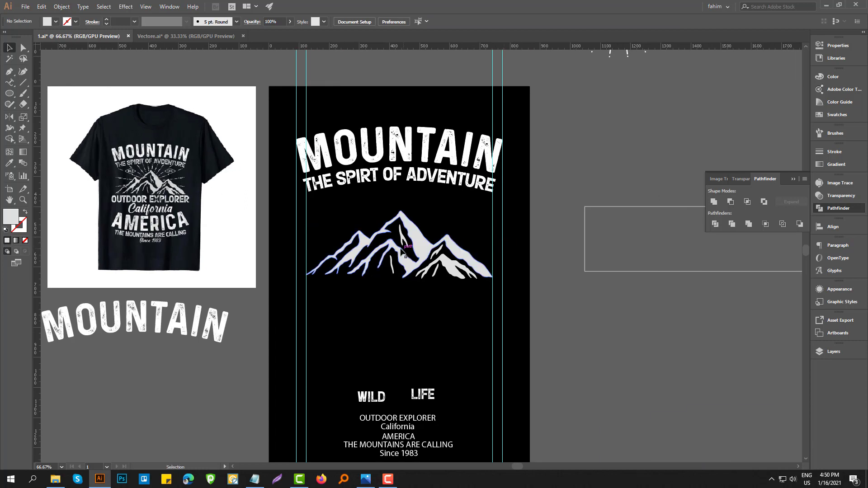
{"action": "scroll", "coordinate": [394, 244], "scroll_direction": "down", "scroll_amount": 1}
{"action": "scroll", "coordinate": [394, 244], "scroll_direction": "up", "scroll_amount": 2}
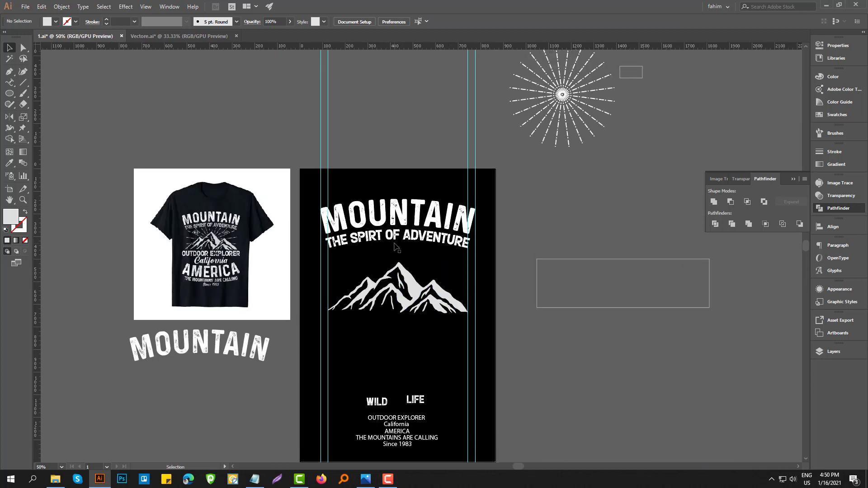
{"action": "scroll", "coordinate": [389, 264], "scroll_direction": "down", "scroll_amount": 1}
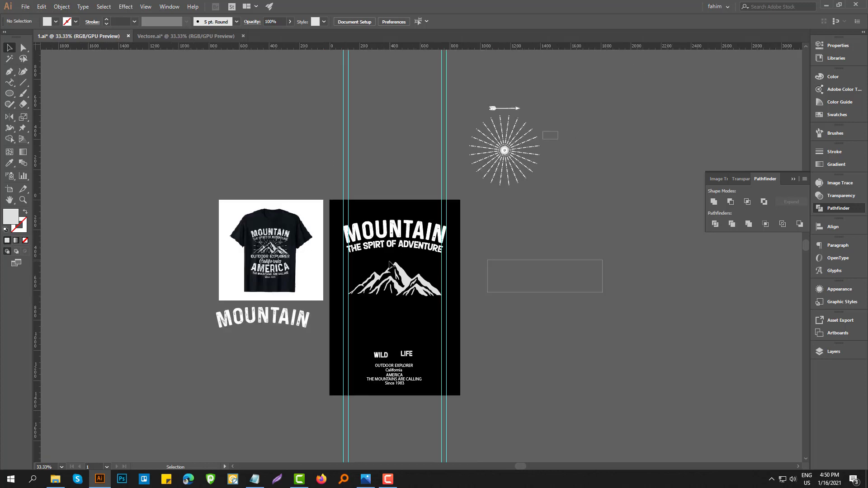
{"action": "scroll", "coordinate": [394, 261], "scroll_direction": "up", "scroll_amount": 1}
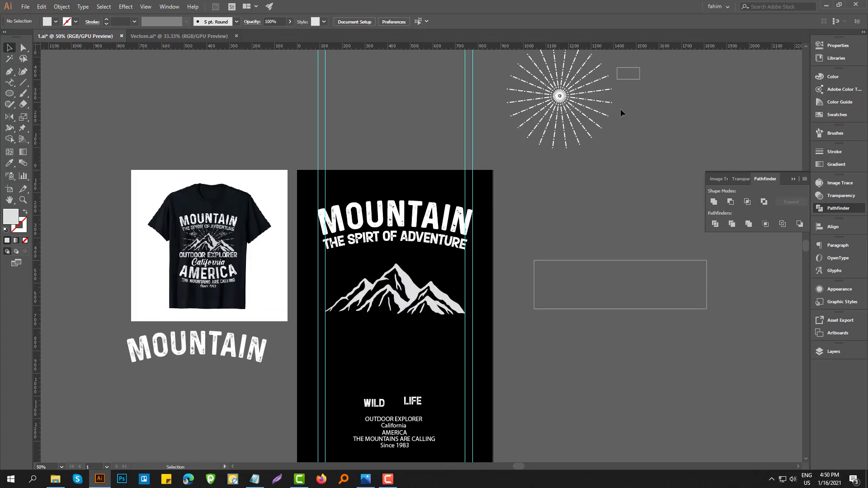
{"action": "left_click_drag", "start_coordinate": [633, 81], "coordinate": [397, 362]}
{"action": "scroll", "coordinate": [398, 363], "scroll_direction": "up", "scroll_amount": 4}
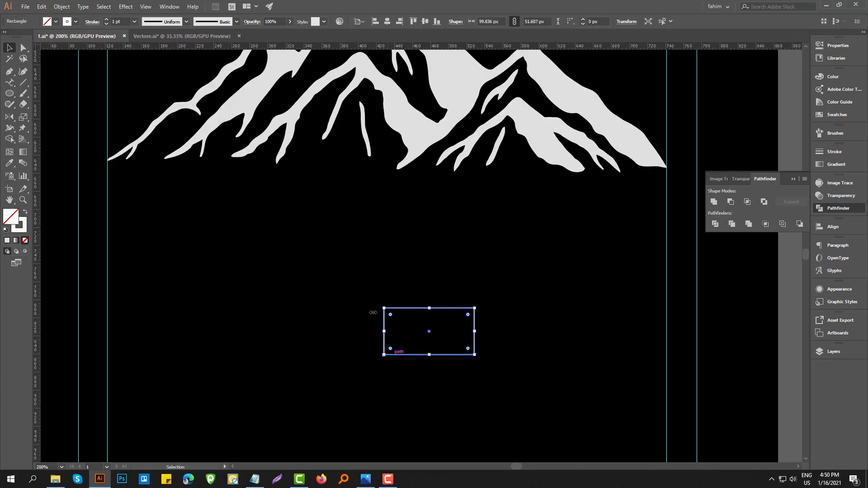
Step: Draw a closed diamond with the Pen tool through the midpoints of the small rectangle's four sides
{"action": "left_click", "coordinate": [350, 263]}
{"action": "left_click", "coordinate": [9, 72]}
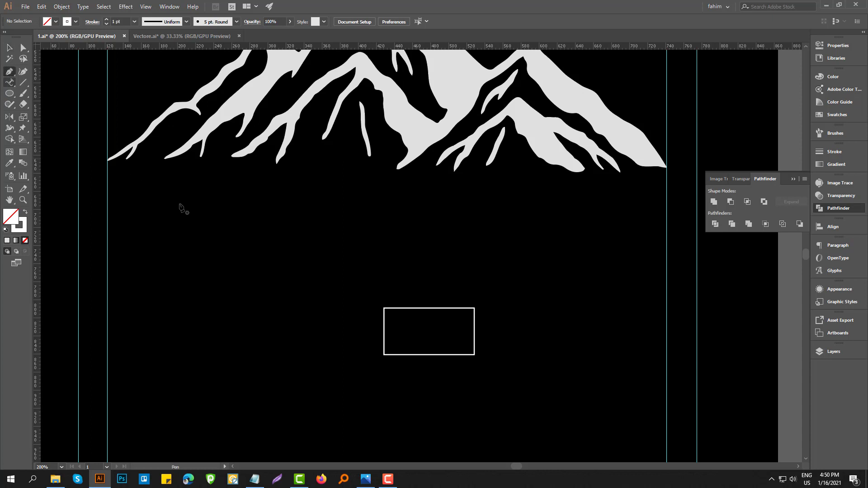
{"action": "left_click", "coordinate": [384, 332]}
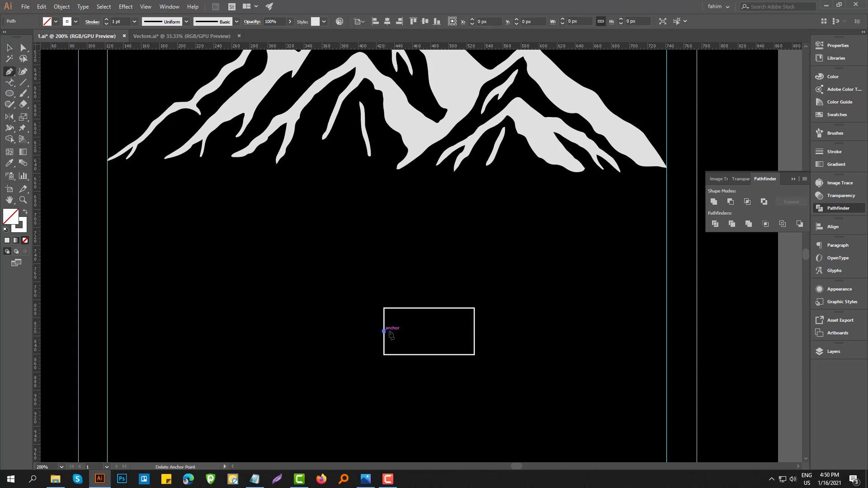
{"action": "left_click", "coordinate": [429, 310]}
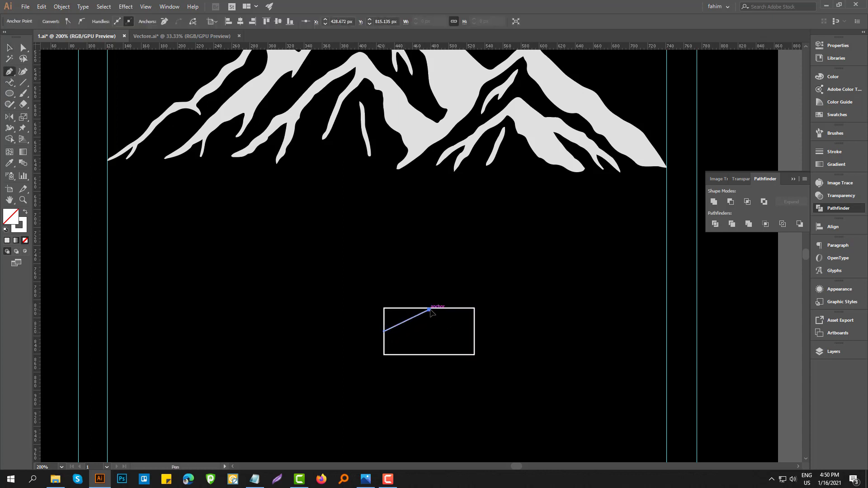
{"action": "left_click", "coordinate": [474, 331]}
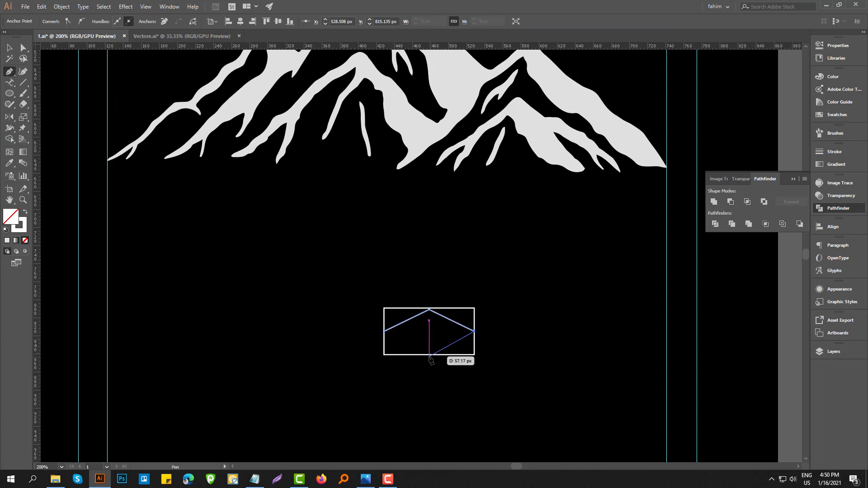
{"action": "left_click", "coordinate": [429, 355]}
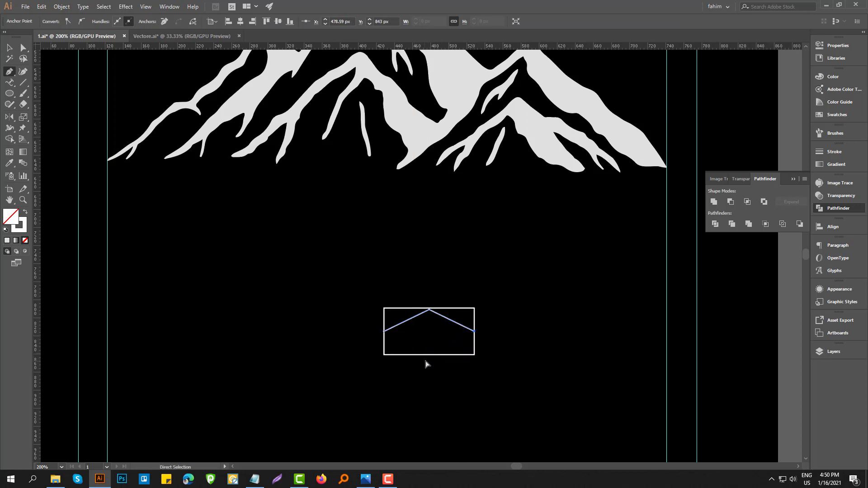
{"action": "key", "text": "ctrl+equal"}
{"action": "key", "text": "ctrl+equal"}
{"action": "key", "text": "ctrl+equal"}
{"action": "key", "text": "ctrl+equal"}
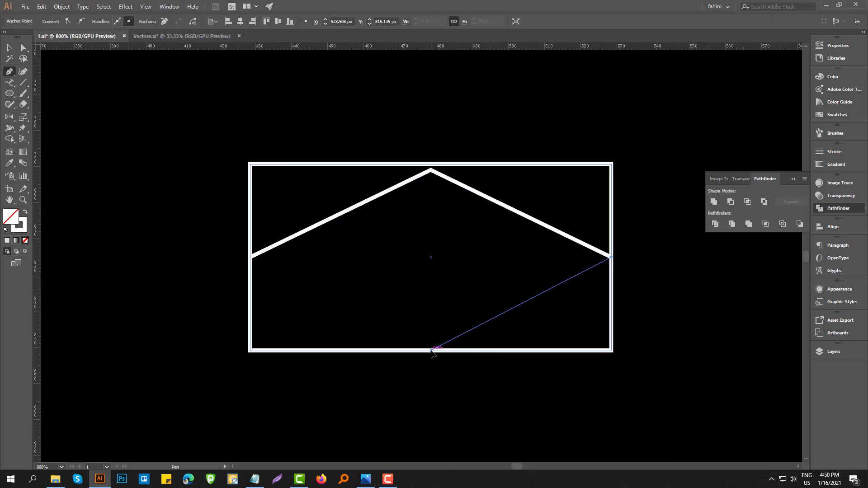
{"action": "left_click", "coordinate": [431, 350]}
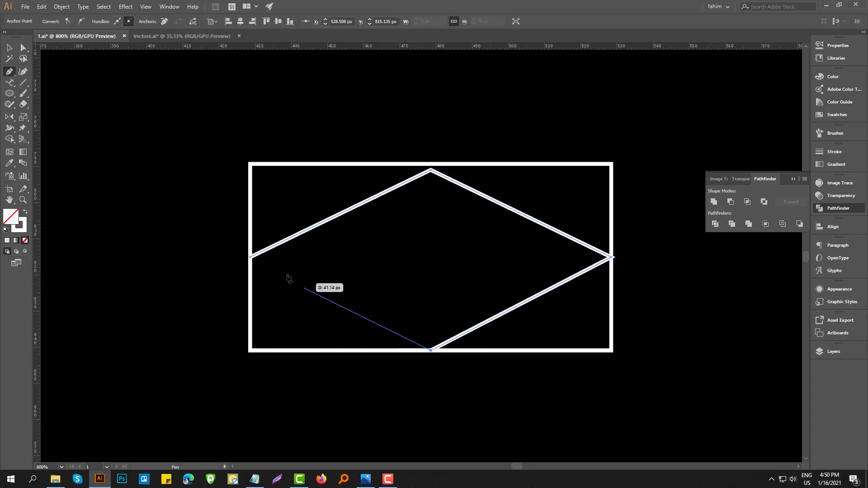
{"action": "left_click", "coordinate": [250, 257]}
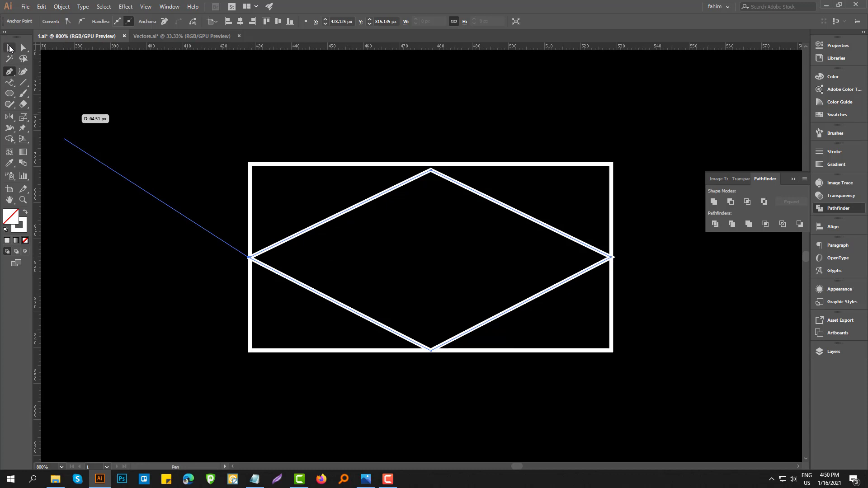
{"action": "left_click", "coordinate": [10, 48]}
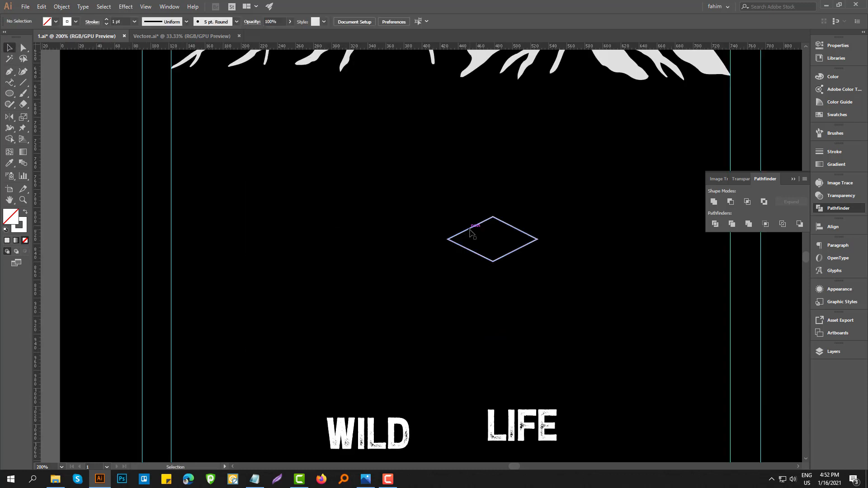
Step: Set the diamond's stroke weight to 3 pt and expand its fill and stroke into outlines
{"action": "left_click", "coordinate": [471, 232]}
{"action": "scroll", "coordinate": [123, 21], "scroll_direction": "up", "scroll_amount": 2}
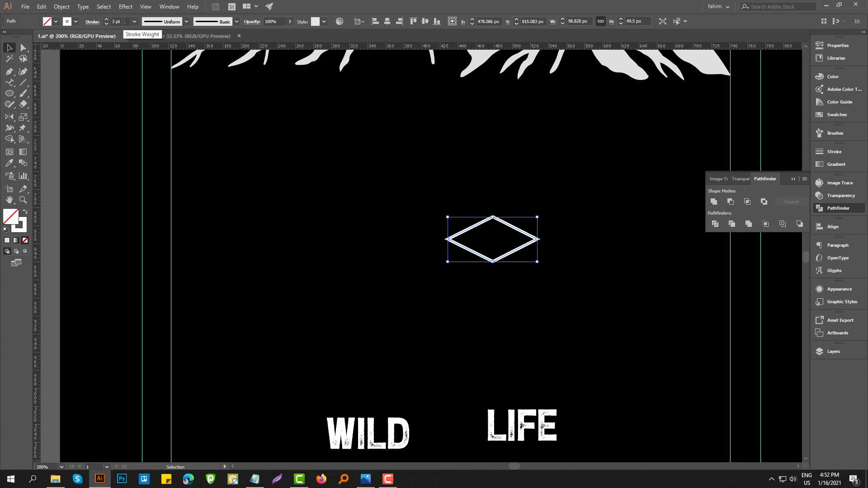
{"action": "left_click", "coordinate": [62, 6]}
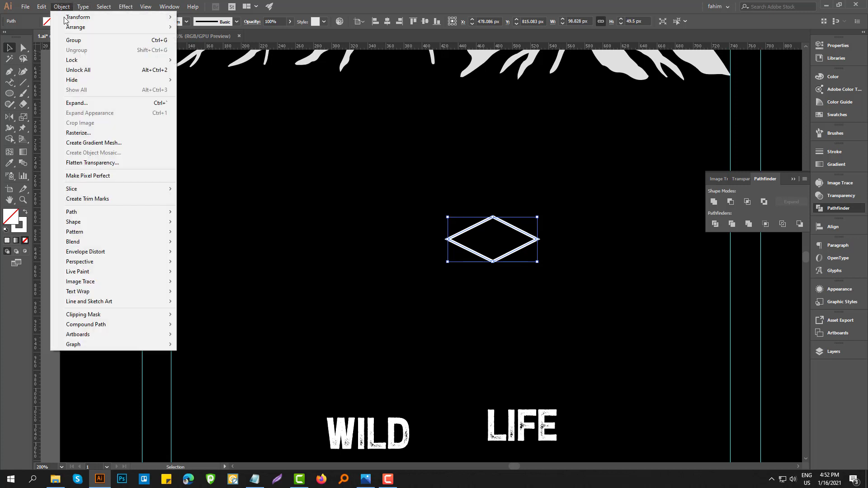
{"action": "left_click", "coordinate": [97, 104]}
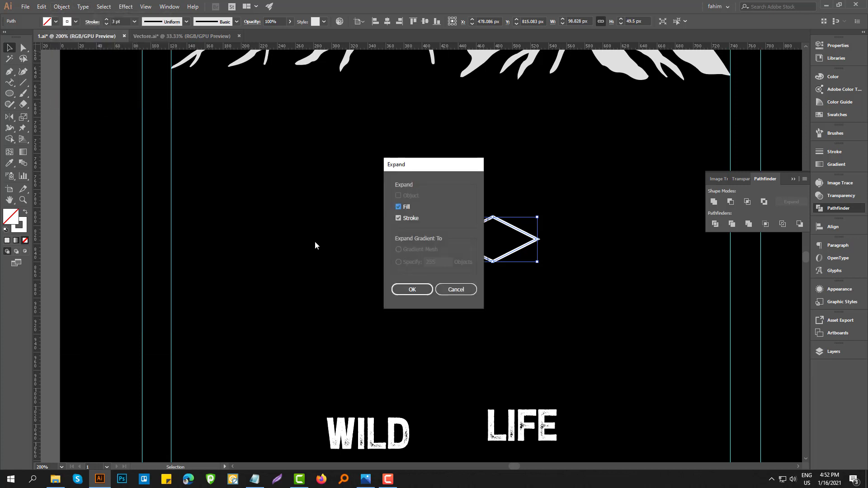
{"action": "left_click", "coordinate": [411, 290]}
{"action": "scroll", "coordinate": [420, 251], "scroll_direction": "down", "scroll_amount": 3}
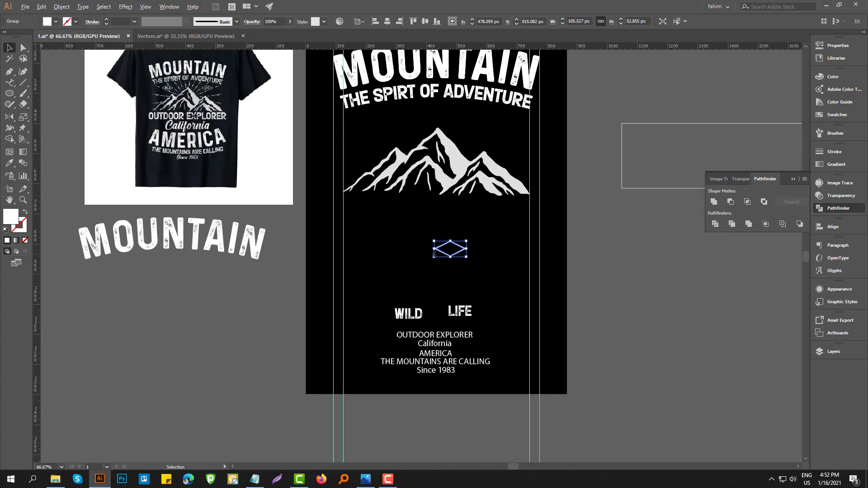
Step: Duplicate the diamond outline and place the copy level with it, to its left with a small gap between them
{"action": "left_click", "coordinate": [425, 241]}
{"action": "scroll", "coordinate": [452, 278], "scroll_direction": "up", "scroll_amount": 2}
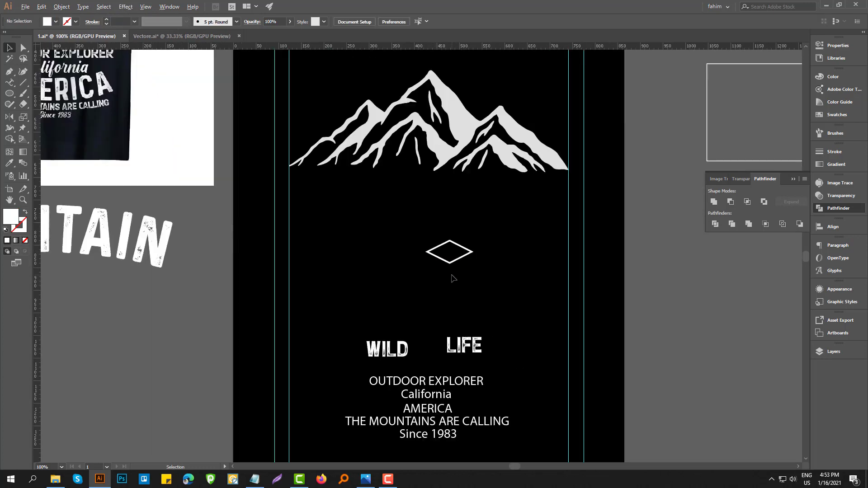
{"action": "left_click_drag", "start_coordinate": [448, 298], "coordinate": [384, 299]}
{"action": "left_click", "coordinate": [442, 275]}
{"action": "scroll", "coordinate": [447, 277], "scroll_direction": "down", "scroll_amount": 2}
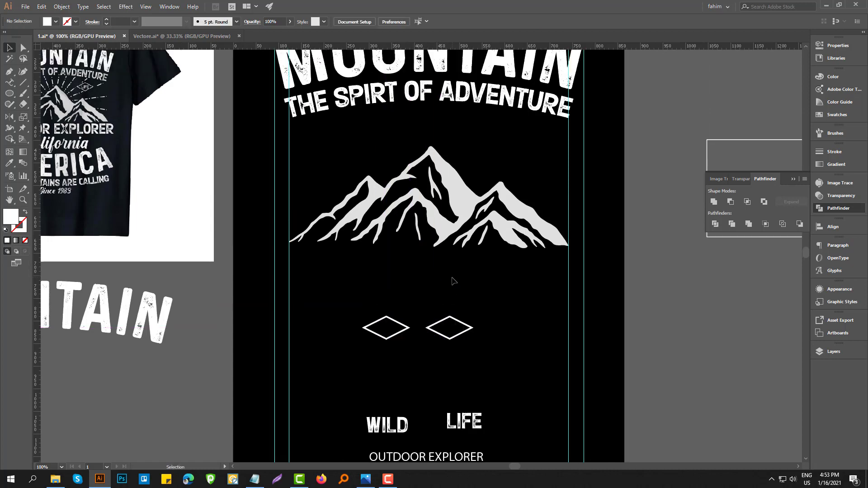
{"action": "scroll", "coordinate": [448, 305], "scroll_direction": "up", "scroll_amount": 1}
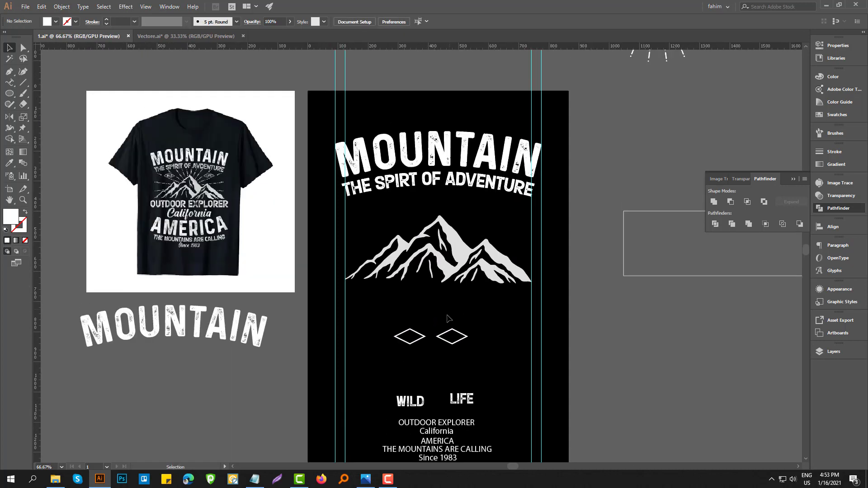
{"action": "scroll", "coordinate": [451, 367], "scroll_direction": "up", "scroll_amount": 1}
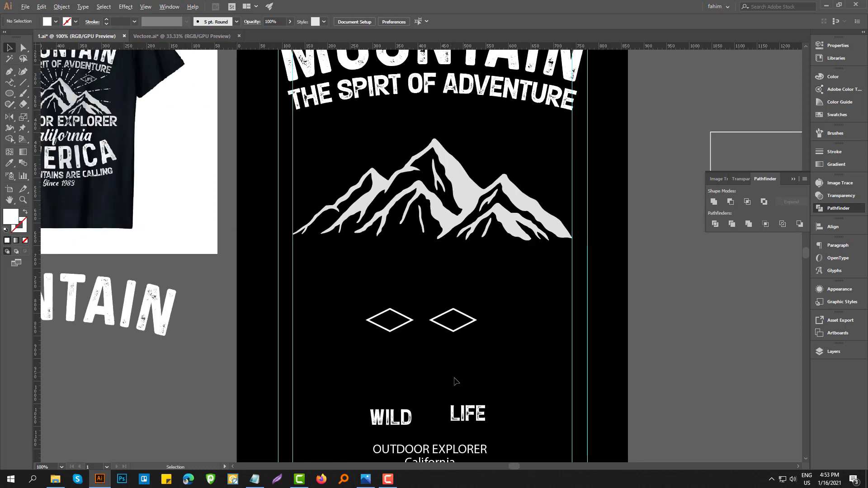
Step: Place WILD beside LIFE, move both words up over the diamonds and scale them down to 29.52 pt
{"action": "left_click_drag", "start_coordinate": [401, 418], "coordinate": [436, 417]}
{"action": "left_click", "coordinate": [470, 424], "text": "shift"}
{"action": "left_click_drag", "start_coordinate": [486, 429], "coordinate": [453, 329]}
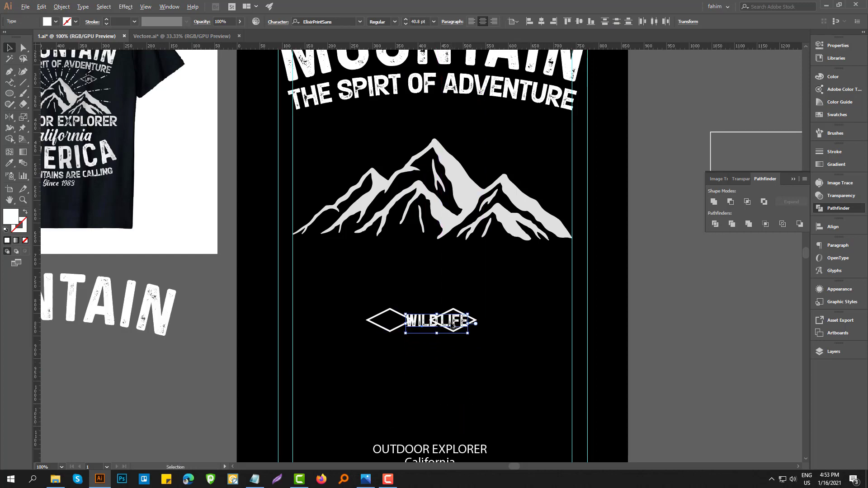
{"action": "scroll", "coordinate": [452, 329], "scroll_direction": "up", "scroll_amount": 4}
{"action": "left_click_drag", "start_coordinate": [516, 363], "coordinate": [506, 351]}
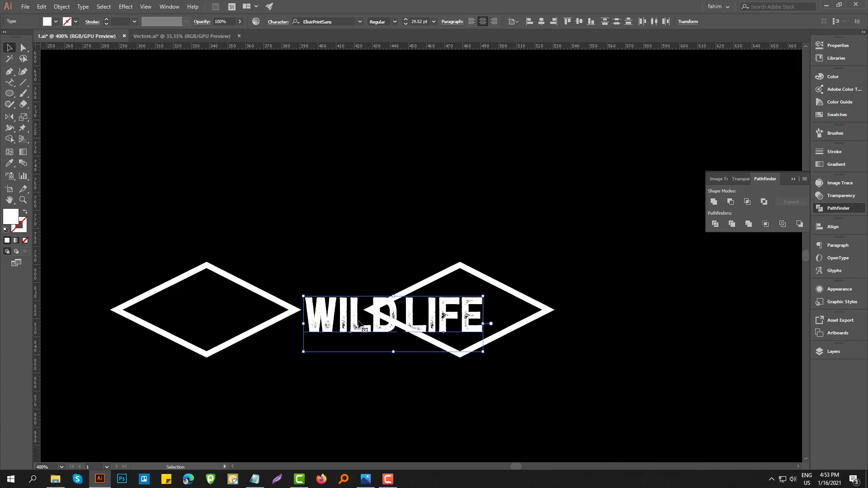
Step: Place WILD inside the left diamond and LIFE inside the right diamond, roughly centred
{"action": "left_click", "coordinate": [373, 387]}
{"action": "left_click_drag", "start_coordinate": [386, 324], "coordinate": [243, 319]}
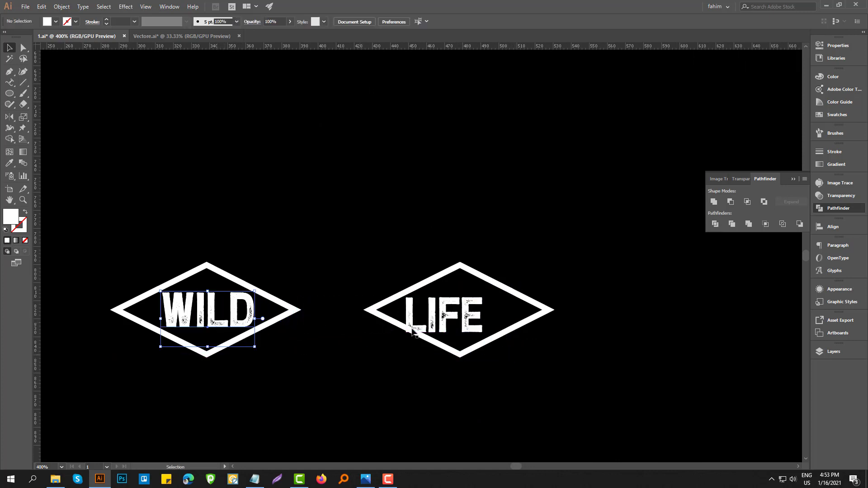
{"action": "left_click_drag", "start_coordinate": [425, 312], "coordinate": [443, 309]}
{"action": "left_click", "coordinate": [403, 227]}
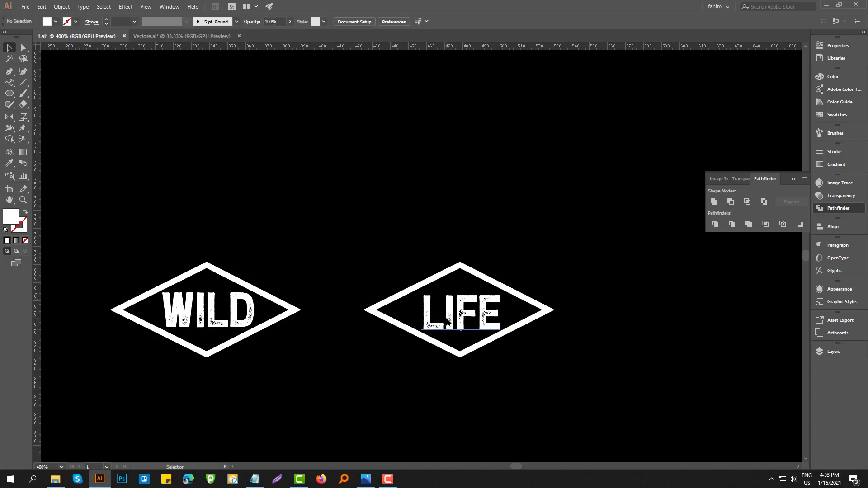
Step: Expand the WILD and LIFE text objects into outlines
{"action": "left_click", "coordinate": [457, 312]}
{"action": "left_click", "coordinate": [235, 299], "text": "shift"}
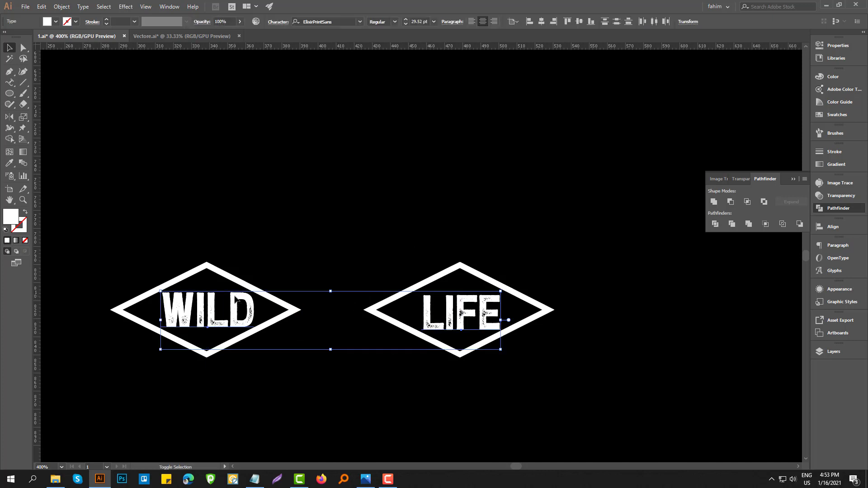
{"action": "left_click", "coordinate": [59, 4]}
{"action": "left_click", "coordinate": [84, 113]}
{"action": "left_click", "coordinate": [62, 7]}
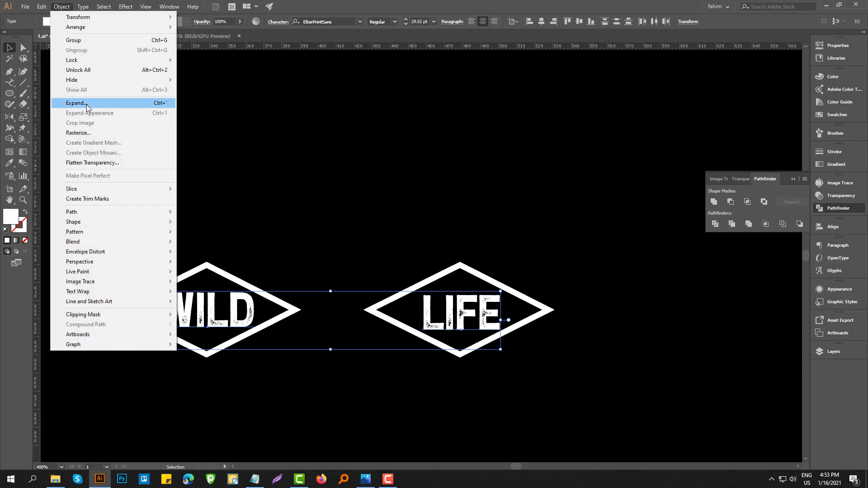
{"action": "left_click", "coordinate": [86, 103]}
{"action": "left_click", "coordinate": [407, 289]}
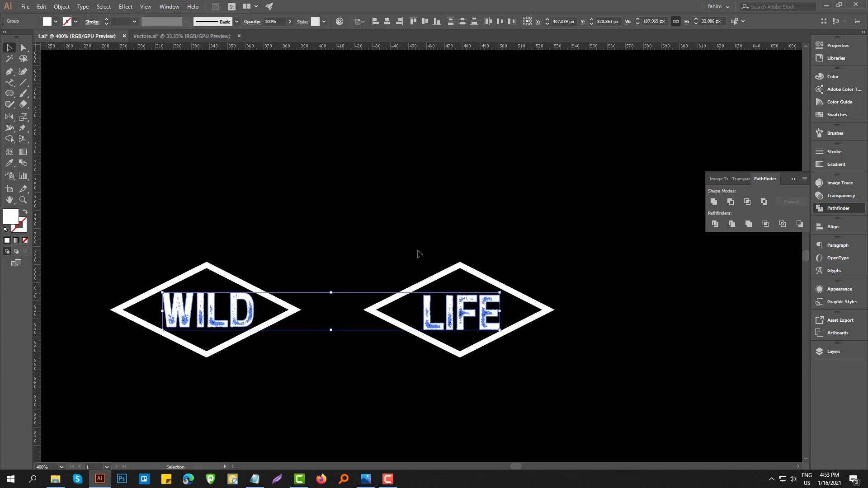
Step: Centre the LIFE lettering horizontally and vertically inside its diamond
{"action": "left_click_drag", "start_coordinate": [415, 234], "coordinate": [478, 337]}
{"action": "left_click", "coordinate": [447, 272]}
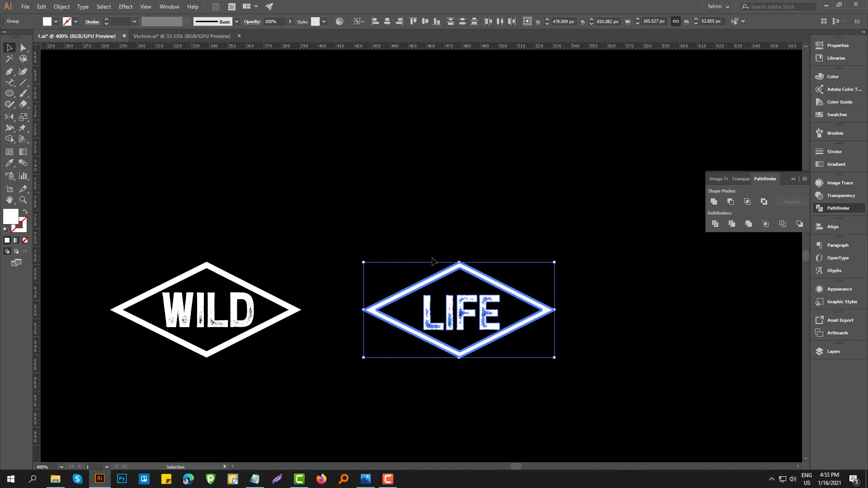
{"action": "left_click", "coordinate": [388, 22]}
{"action": "left_click", "coordinate": [424, 20]}
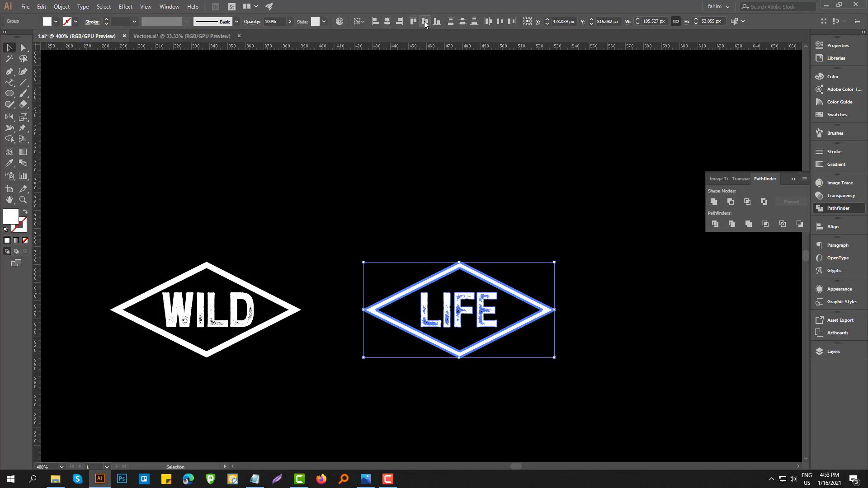
{"action": "left_click", "coordinate": [347, 131]}
Step: Centre the WILD lettering horizontally and vertically inside its diamond
{"action": "left_click", "coordinate": [216, 289]}
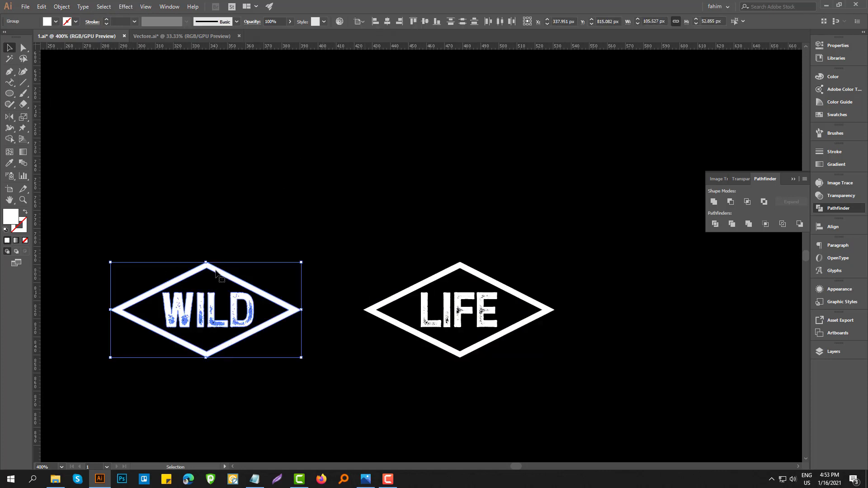
{"action": "left_click", "coordinate": [216, 271]}
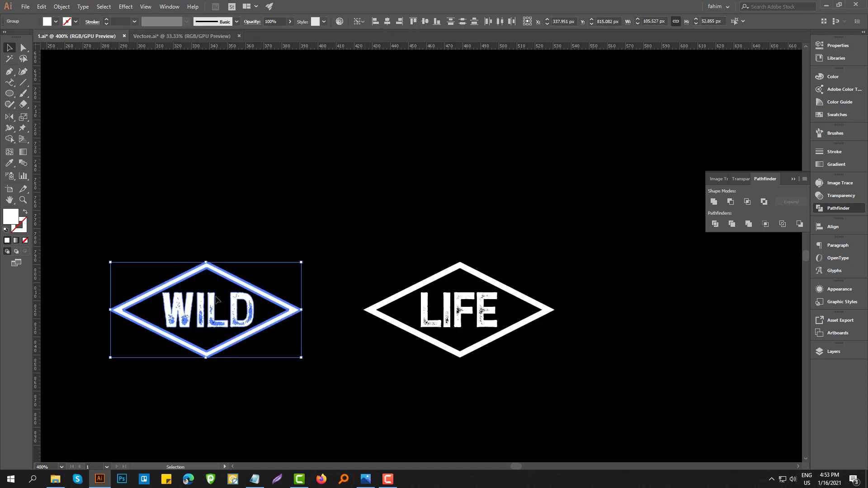
{"action": "left_click", "coordinate": [385, 22]}
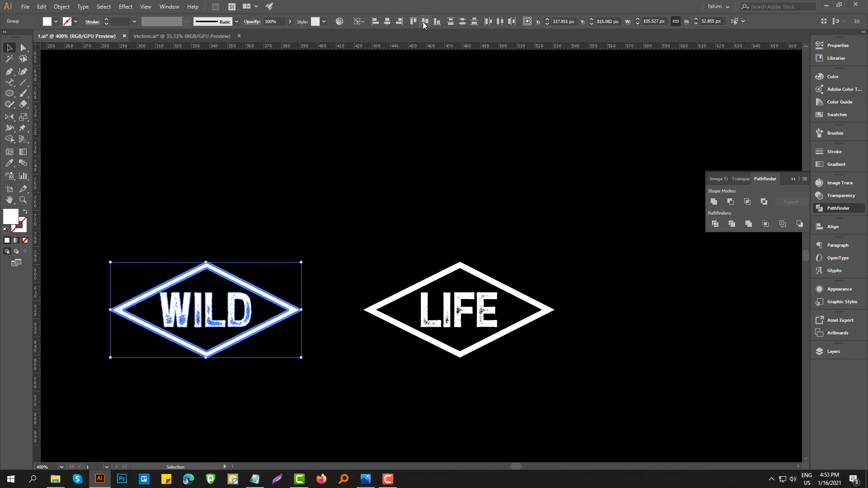
{"action": "left_click", "coordinate": [322, 201]}
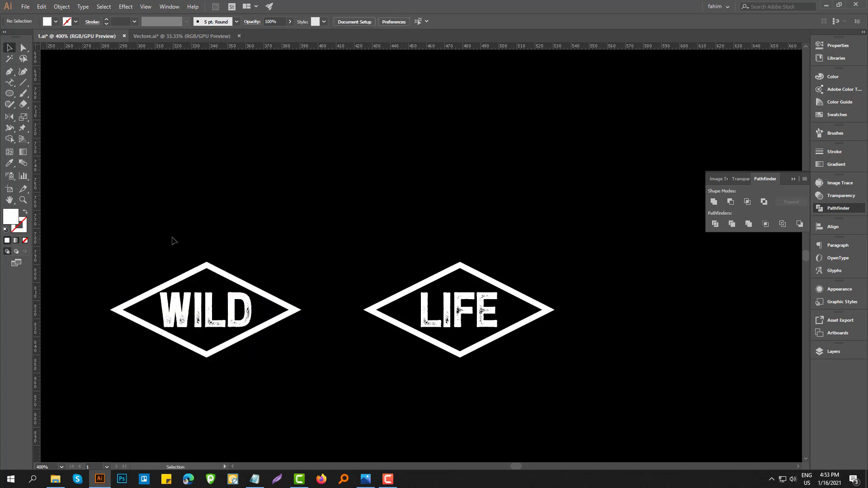
Step: Group WILD with its diamond and LIFE with its diamond as two separate badges
{"action": "left_click_drag", "start_coordinate": [252, 346], "coordinate": [255, 358]}
{"action": "key", "text": "ctrl+g"}
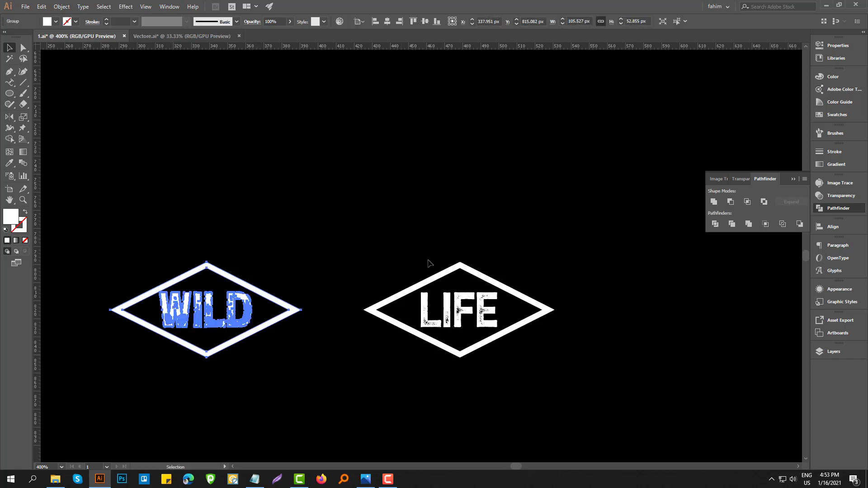
{"action": "left_click", "coordinate": [427, 259]}
{"action": "left_click_drag", "start_coordinate": [409, 223], "coordinate": [462, 355]}
{"action": "key", "text": "a"}
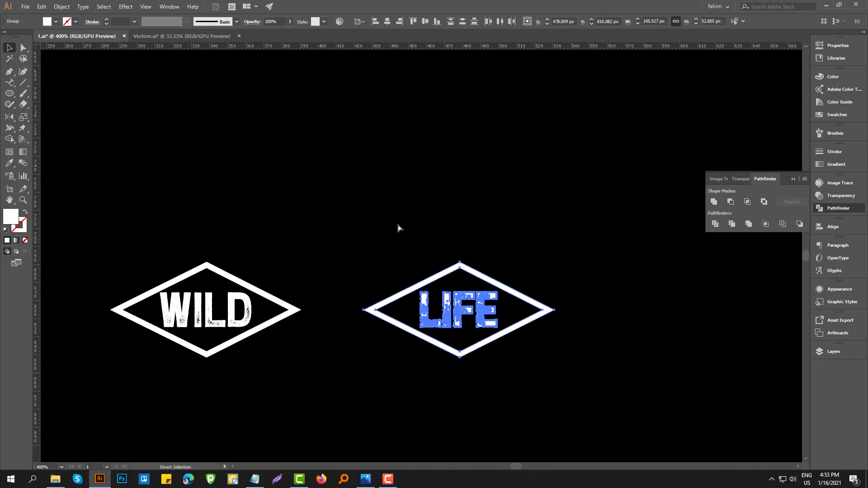
{"action": "key", "text": "ctrl+g"}
Step: Place the WILD and LIFE badges below the curved tagline, on the left and right sides of the mountain's peak
{"action": "scroll", "coordinate": [486, 275], "scroll_direction": "down", "scroll_amount": 4}
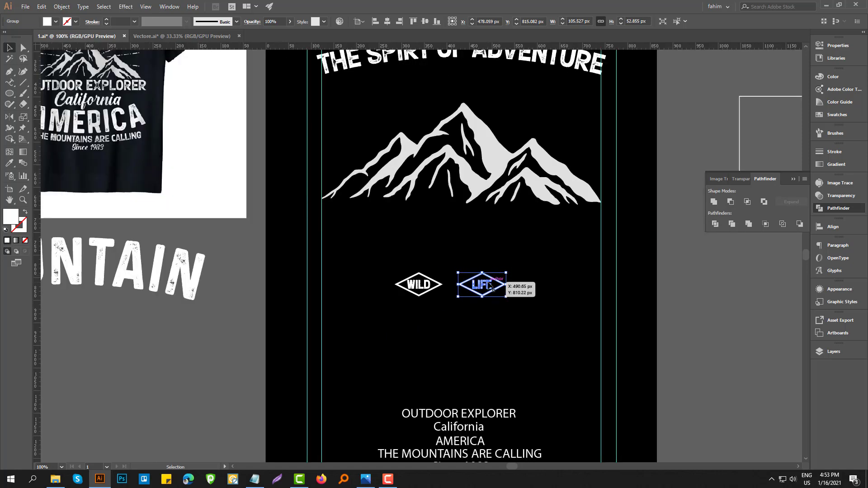
{"action": "scroll", "coordinate": [487, 289], "scroll_direction": "up", "scroll_amount": 1}
{"action": "left_click_drag", "start_coordinate": [496, 318], "coordinate": [540, 121]}
{"action": "left_click_drag", "start_coordinate": [420, 308], "coordinate": [378, 114]}
{"action": "left_click", "coordinate": [363, 154]}
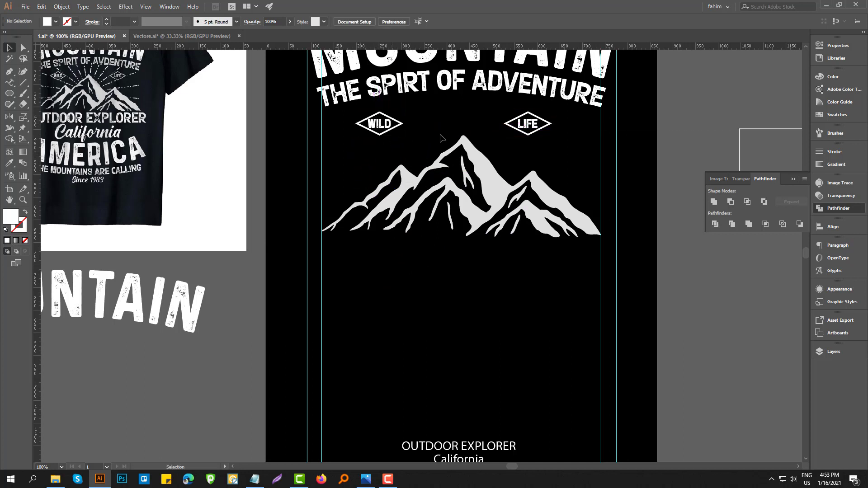
Step: Shift the LIFE badge slightly to the right and align both badges on their vertical centres
{"action": "left_click_drag", "start_coordinate": [534, 123], "coordinate": [543, 124]}
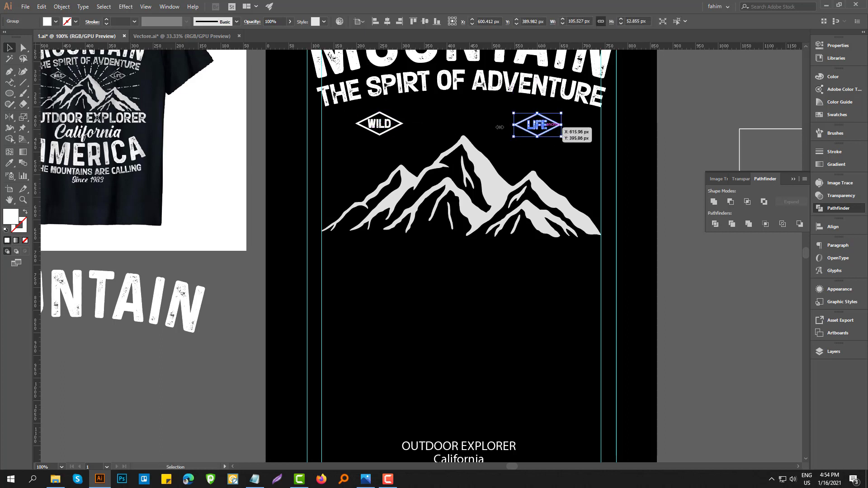
{"action": "left_click", "coordinate": [385, 126], "text": "shift"}
{"action": "left_click", "coordinate": [389, 131]}
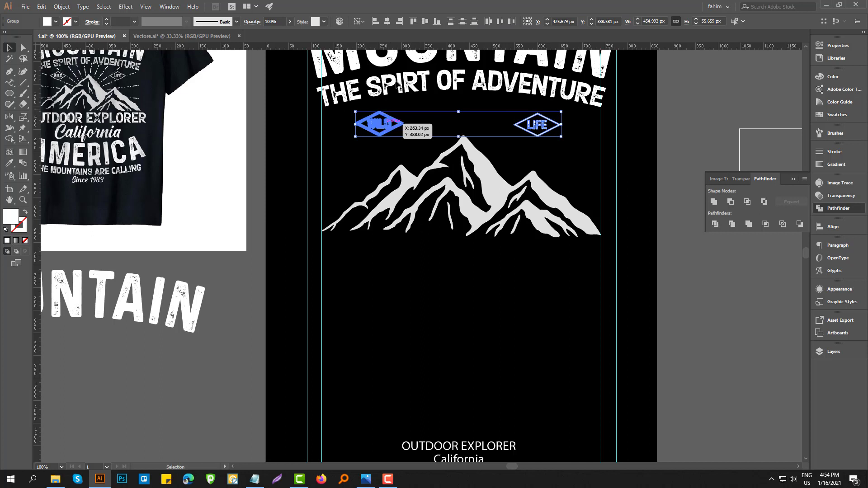
{"action": "left_click", "coordinate": [426, 22]}
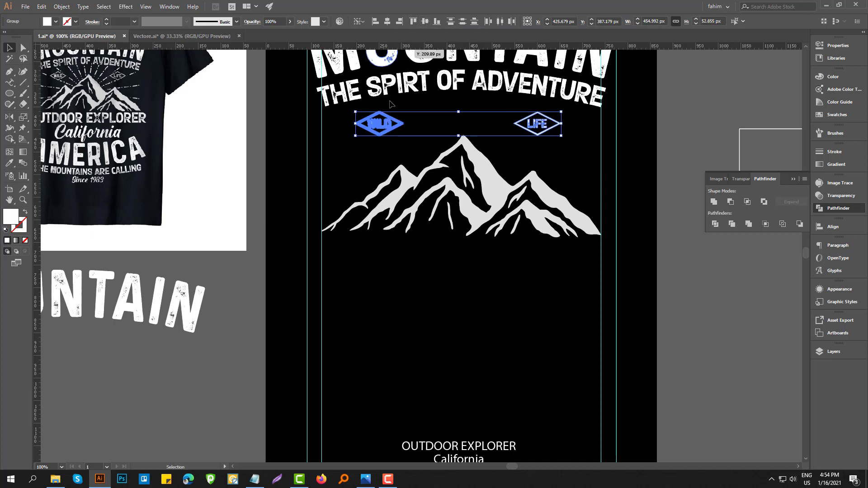
Step: Group the two badges and centre the group horizontally on the artboard
{"action": "key", "text": "a"}
{"action": "key", "text": "v"}
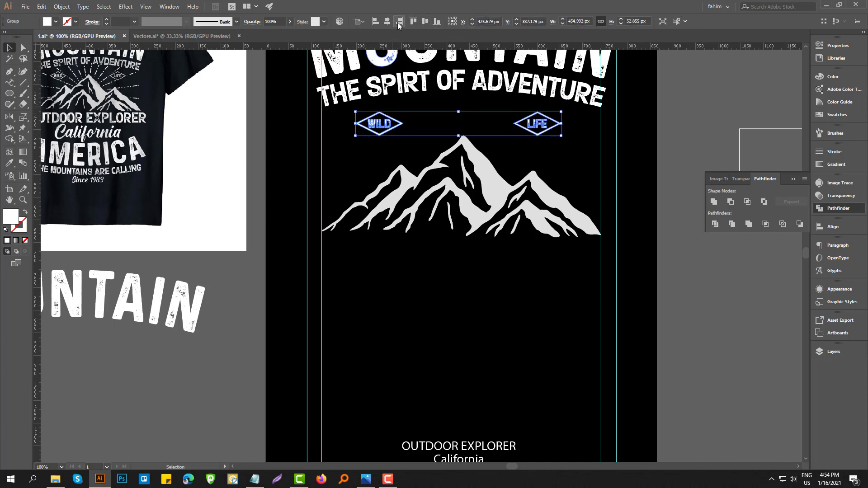
{"action": "left_click", "coordinate": [387, 22]}
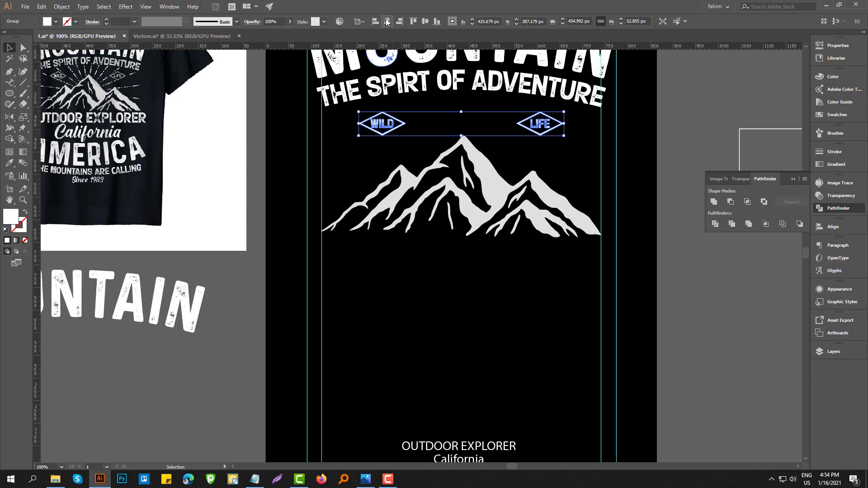
{"action": "left_click", "coordinate": [643, 168]}
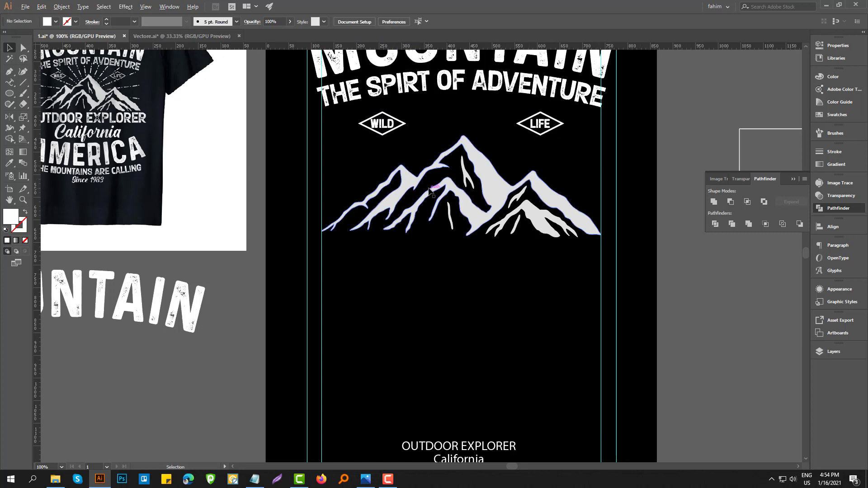
Step: Group the badges and the mountain together with THE SPIRT OF ADVENTURE text
{"action": "scroll", "coordinate": [435, 185], "scroll_direction": "down", "scroll_amount": 1}
{"action": "mouse_move", "coordinate": [465, 168]}
{"action": "left_mouse_down"}
{"action": "mouse_move", "coordinate": [441, 182]}
{"action": "mouse_move", "coordinate": [457, 169]}
{"action": "left_mouse_up"}
{"action": "scroll", "coordinate": [438, 175], "scroll_direction": "down", "scroll_amount": 1}
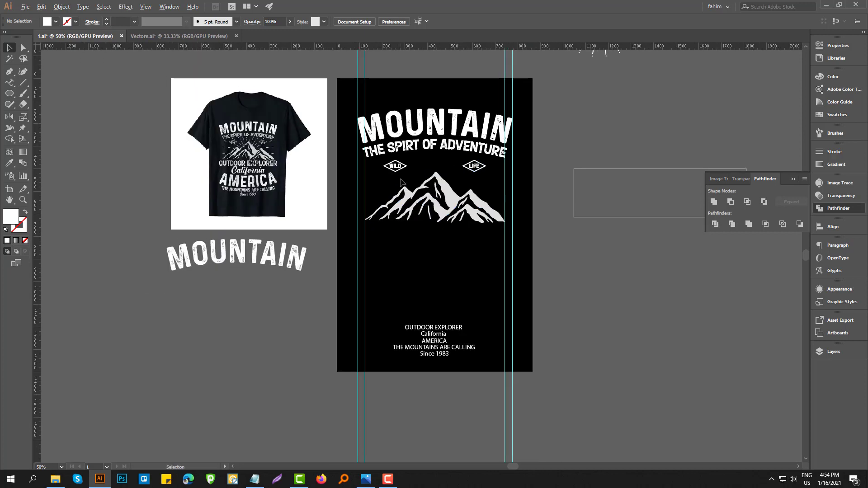
{"action": "scroll", "coordinate": [400, 181], "scroll_direction": "up", "scroll_amount": 1}
{"action": "left_click_drag", "start_coordinate": [526, 219], "coordinate": [514, 214]}
{"action": "scroll", "coordinate": [515, 228], "scroll_direction": "down", "scroll_amount": 1}
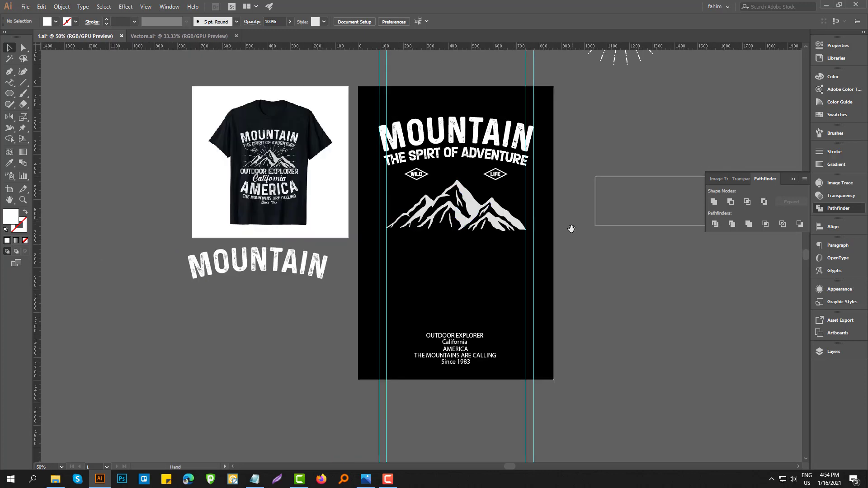
{"action": "left_click_drag", "start_coordinate": [579, 225], "coordinate": [547, 294]}
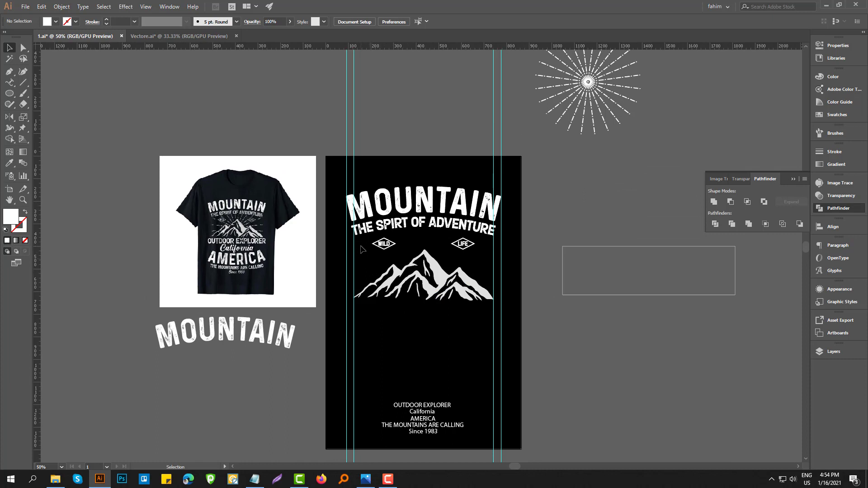
{"action": "left_click_drag", "start_coordinate": [459, 309], "coordinate": [474, 313]}
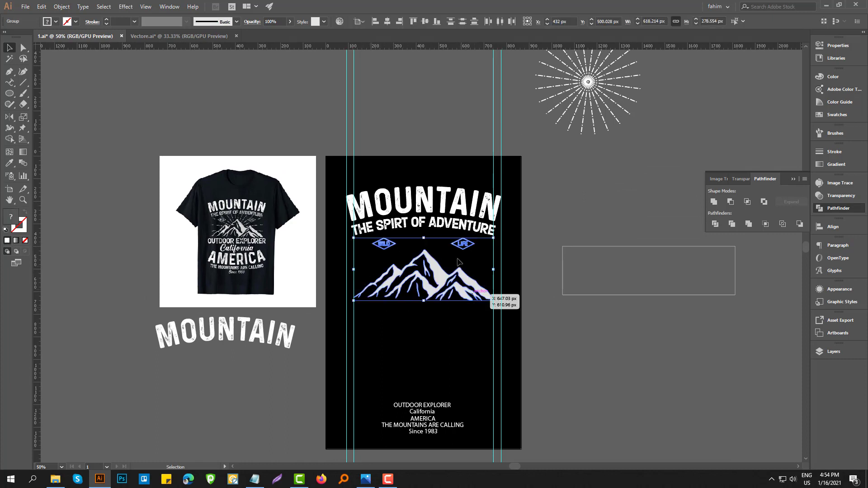
{"action": "left_click", "coordinate": [447, 226], "text": "shift"}
{"action": "key", "text": "ctrl+g"}
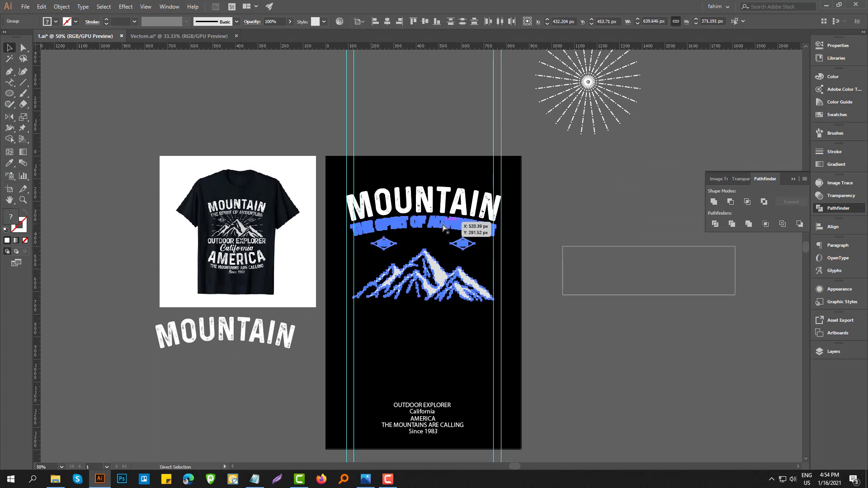
{"action": "left_click", "coordinate": [570, 218]}
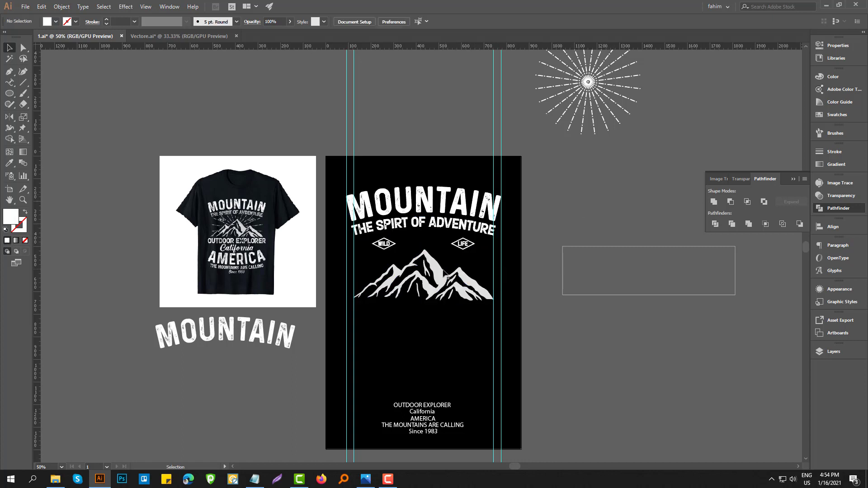
Step: Bring the group of tagline, badges and mountain to the front
{"action": "left_click", "coordinate": [443, 270]}
{"action": "right_click", "coordinate": [443, 270]}
{"action": "mouse_move", "coordinate": [488, 367]}
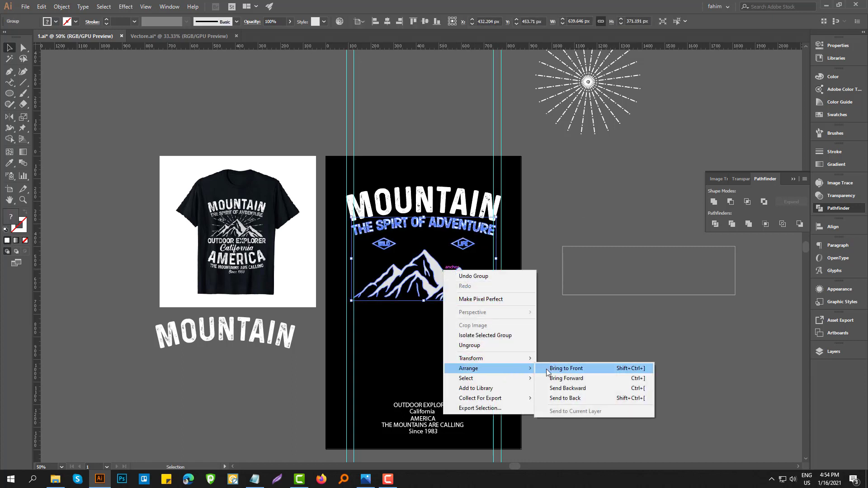
{"action": "left_click", "coordinate": [549, 371]}
{"action": "left_click", "coordinate": [579, 161]}
Step: Move the sunburst onto the mountain, enlarge it to about 624 px wide and centre it horizontally on the artboard
{"action": "left_click_drag", "start_coordinate": [588, 82], "coordinate": [420, 268]}
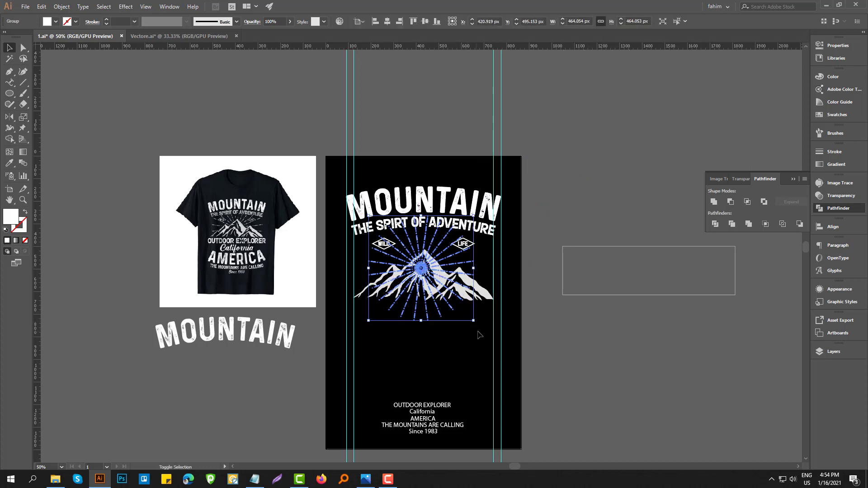
{"action": "left_click_drag", "start_coordinate": [473, 322], "coordinate": [492, 338]}
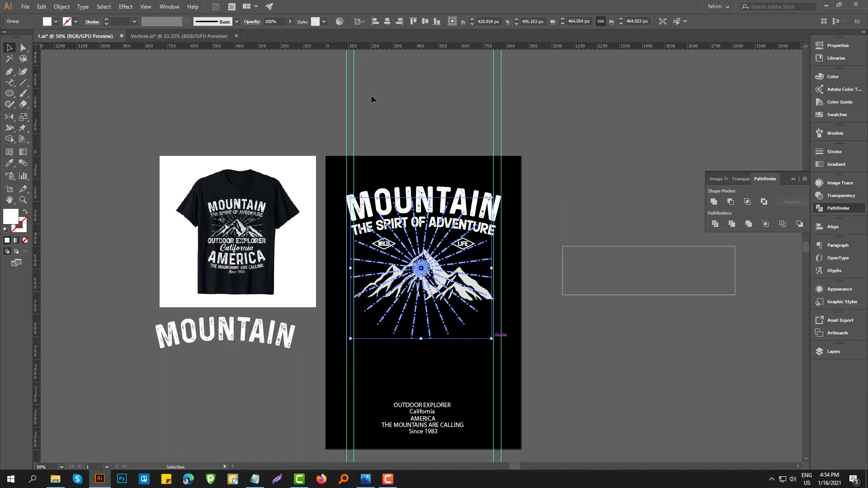
{"action": "left_click", "coordinate": [389, 21]}
{"action": "left_click", "coordinate": [424, 78]}
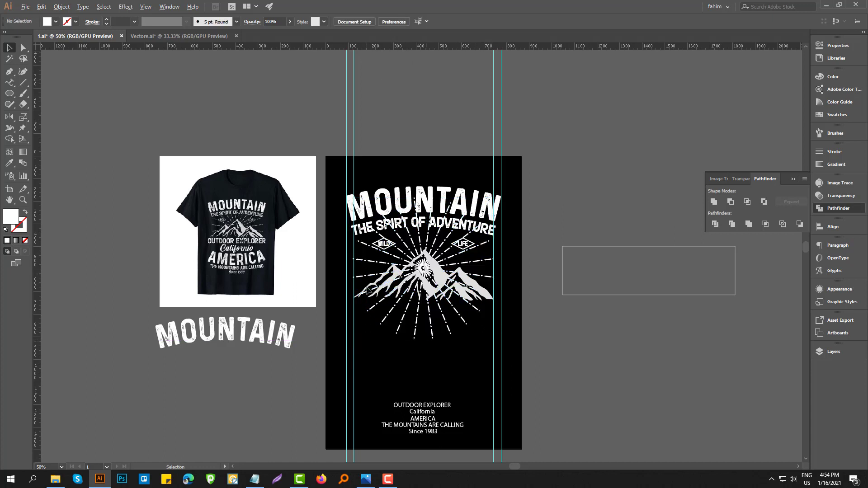
Step: Fine-tune the sunburst's vertical position to about Y 494.7 px and centre it horizontally on the artboard again
{"action": "scroll", "coordinate": [382, 290], "scroll_direction": "up", "scroll_amount": 2}
{"action": "left_click_drag", "start_coordinate": [541, 319], "coordinate": [500, 327]}
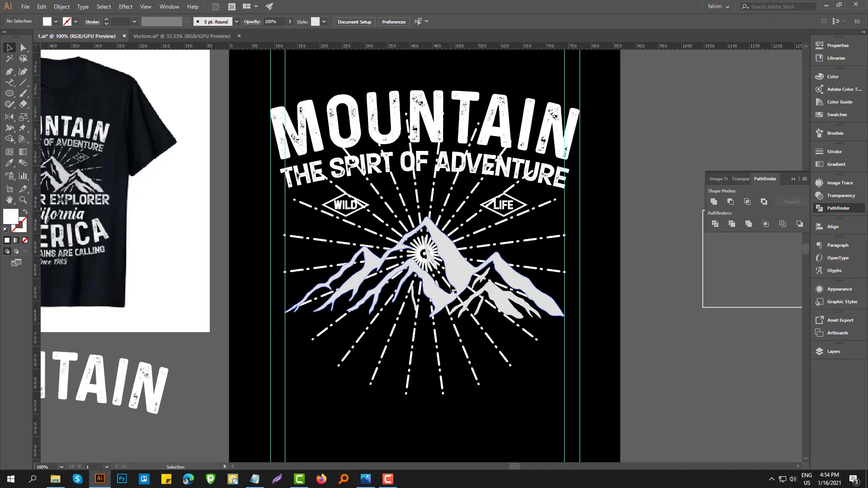
{"action": "left_click", "coordinate": [440, 359]}
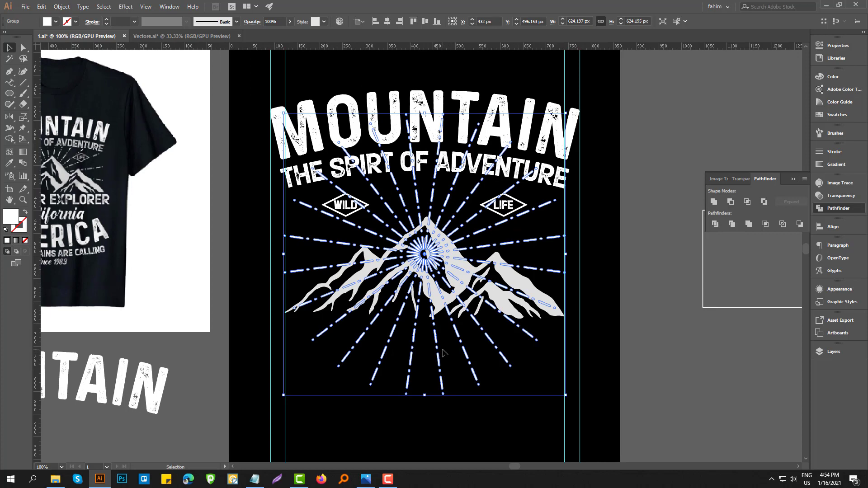
{"action": "key", "text": "Up"}
{"action": "key", "text": "Up"}
{"action": "key", "text": "Up"}
{"action": "key", "text": "Up"}
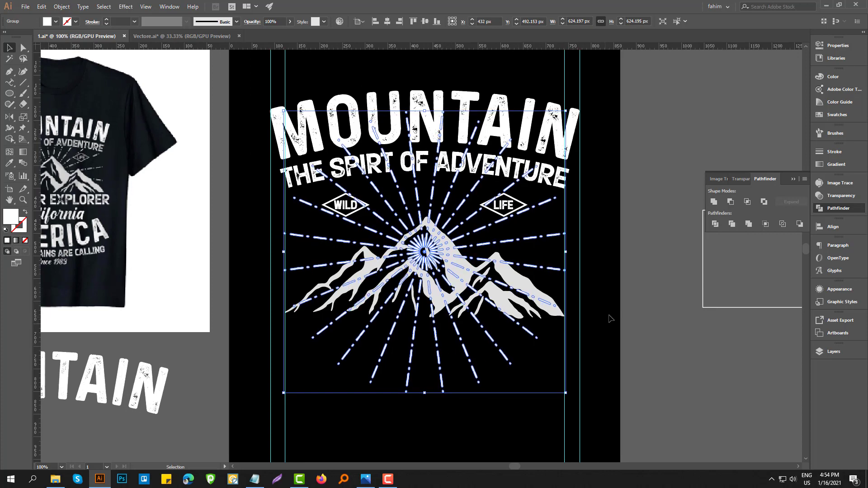
{"action": "left_click", "coordinate": [627, 298]}
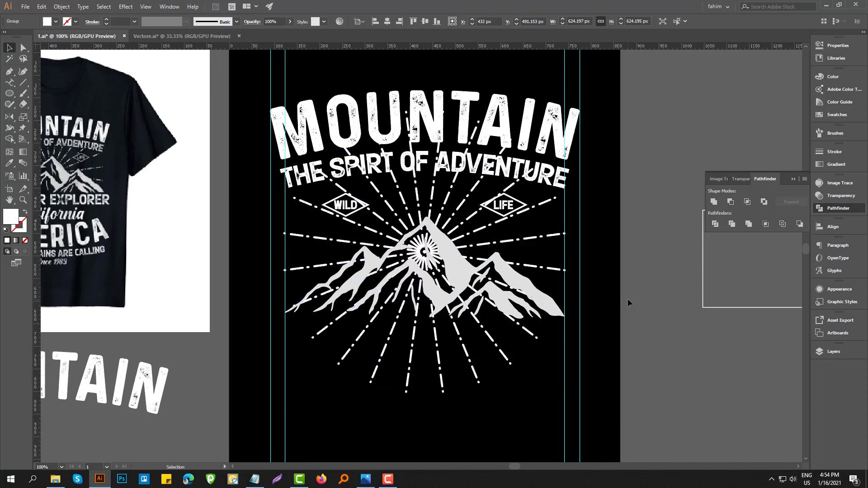
{"action": "left_click", "coordinate": [479, 383]}
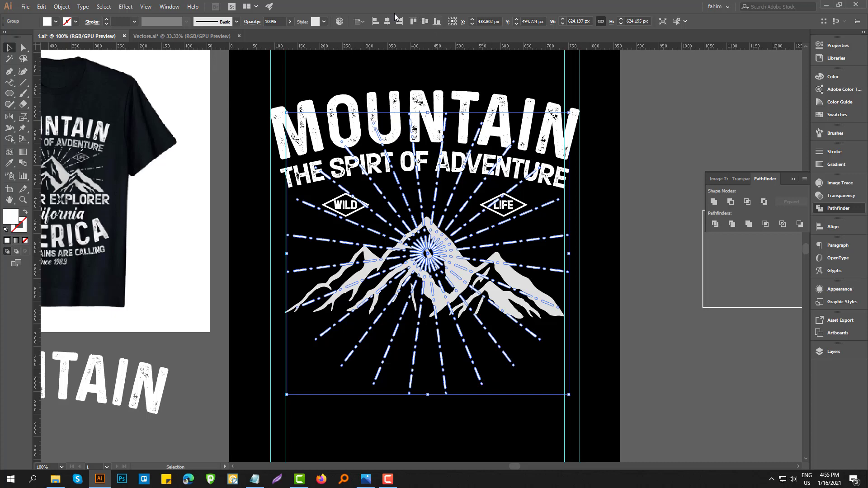
{"action": "left_click", "coordinate": [387, 21]}
{"action": "left_click", "coordinate": [651, 165]}
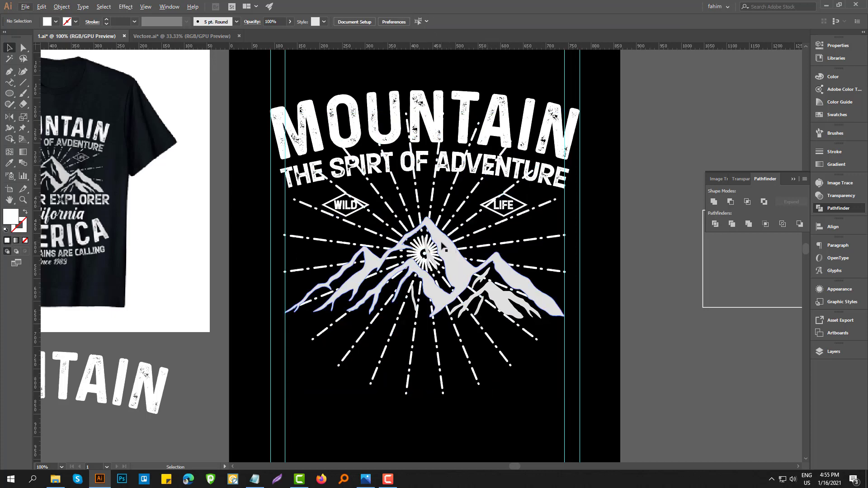
Step: Erase the sunburst's lower half below its centre, the leftover ray fragment and the upper ray ends behind the MOUNTAIN text
{"action": "scroll", "coordinate": [441, 244], "scroll_direction": "up", "scroll_amount": 1}
{"action": "scroll", "coordinate": [449, 240], "scroll_direction": "down", "scroll_amount": 1}
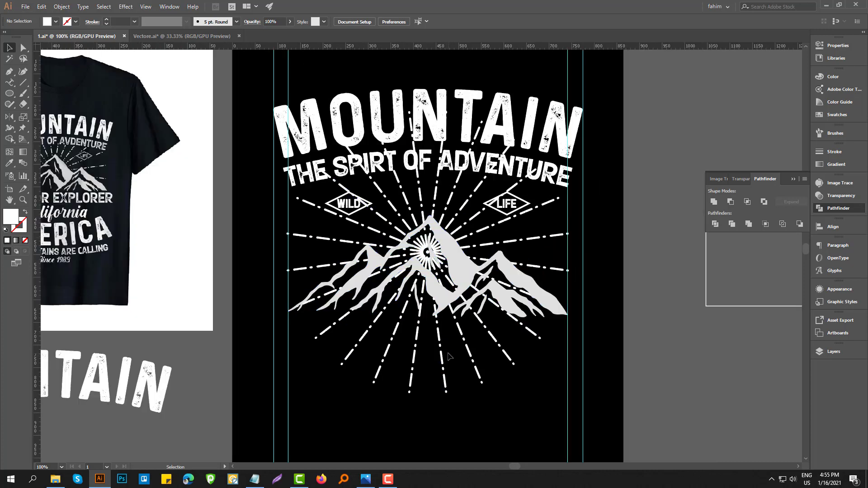
{"action": "left_click", "coordinate": [441, 360]}
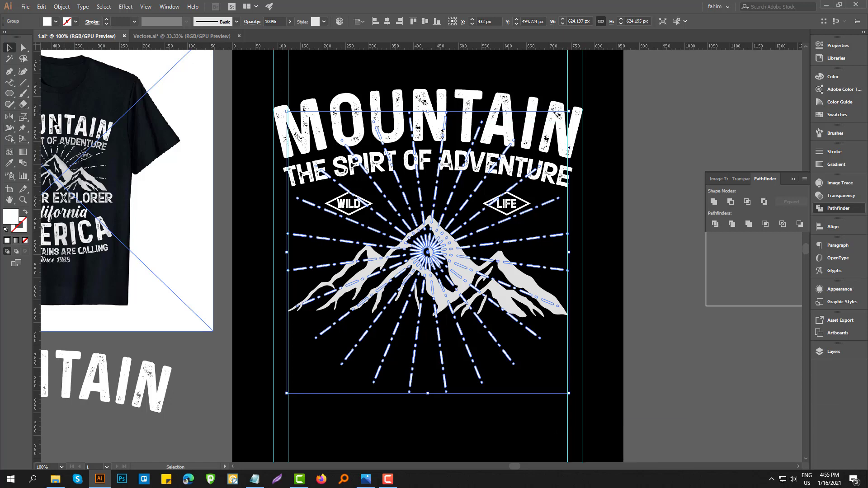
{"action": "left_click", "coordinate": [23, 104]}
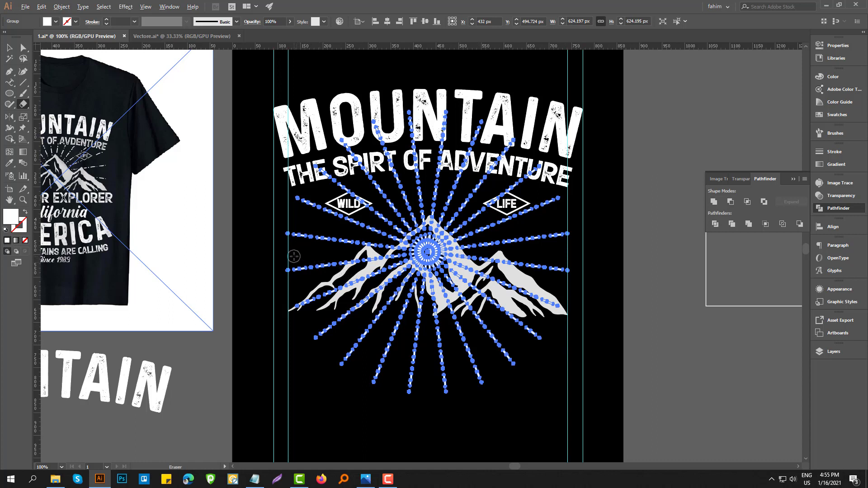
{"action": "mouse_move", "coordinate": [301, 262]}
{"action": "left_mouse_down"}
{"action": "mouse_move", "coordinate": [359, 304]}
{"action": "mouse_move", "coordinate": [586, 397]}
{"action": "left_mouse_up"}
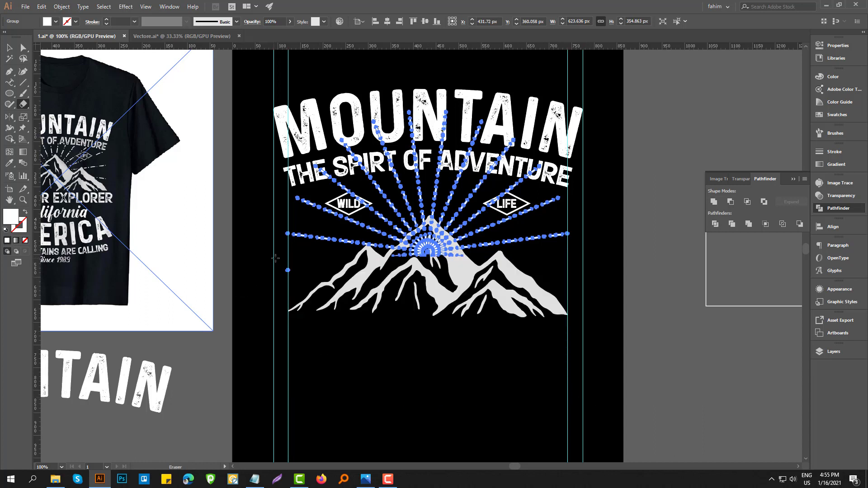
{"action": "left_click_drag", "start_coordinate": [293, 281], "coordinate": [293, 282]}
{"action": "mouse_move", "coordinate": [277, 95]}
{"action": "left_mouse_down"}
{"action": "mouse_move", "coordinate": [457, 153]}
{"action": "mouse_move", "coordinate": [566, 165]}
{"action": "left_mouse_up"}
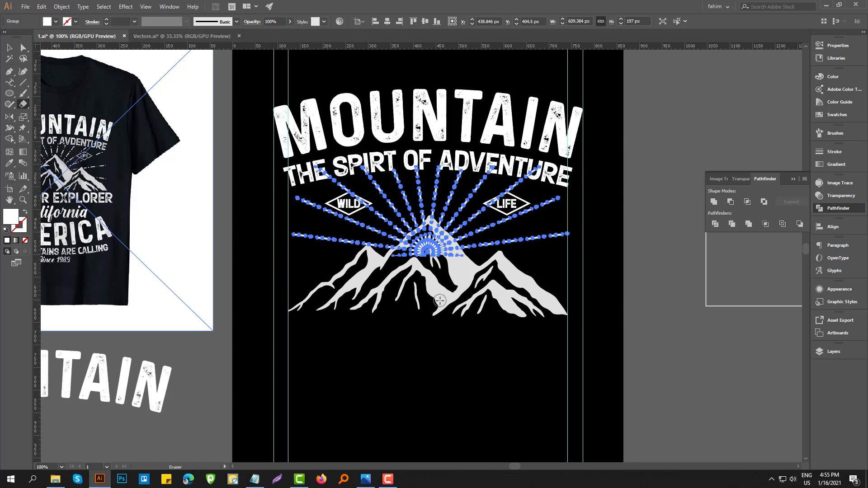
Step: Erase the remaining sunburst centre and ray ends overlapping the mountain peak, and deselect the rays
{"action": "scroll", "coordinate": [388, 241], "scroll_direction": "up", "scroll_amount": 3}
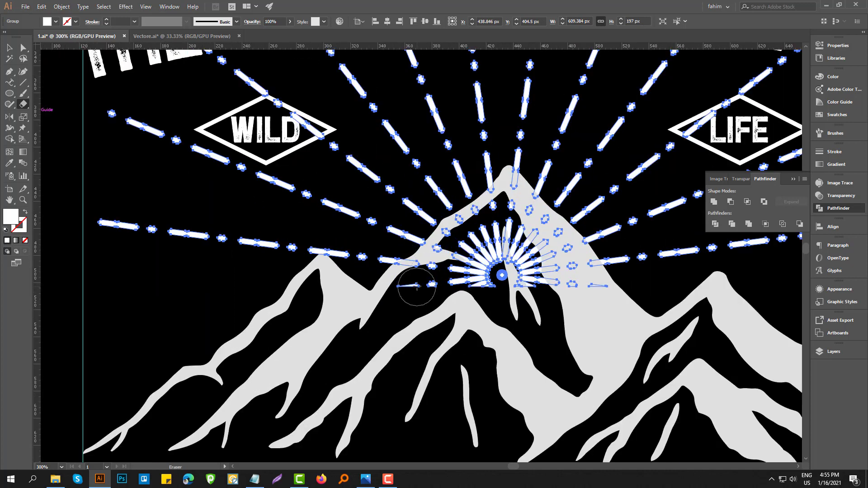
{"action": "mouse_move", "coordinate": [415, 282]}
{"action": "left_mouse_down"}
{"action": "mouse_move", "coordinate": [591, 287]}
{"action": "mouse_move", "coordinate": [559, 240]}
{"action": "mouse_move", "coordinate": [509, 203]}
{"action": "mouse_move", "coordinate": [452, 237]}
{"action": "mouse_move", "coordinate": [445, 254]}
{"action": "mouse_move", "coordinate": [487, 259]}
{"action": "mouse_move", "coordinate": [511, 242]}
{"action": "mouse_move", "coordinate": [502, 238]}
{"action": "mouse_move", "coordinate": [539, 262]}
{"action": "left_mouse_up"}
{"action": "scroll", "coordinate": [490, 286], "scroll_direction": "down", "scroll_amount": 1}
{"action": "scroll", "coordinate": [480, 281], "scroll_direction": "down", "scroll_amount": 1}
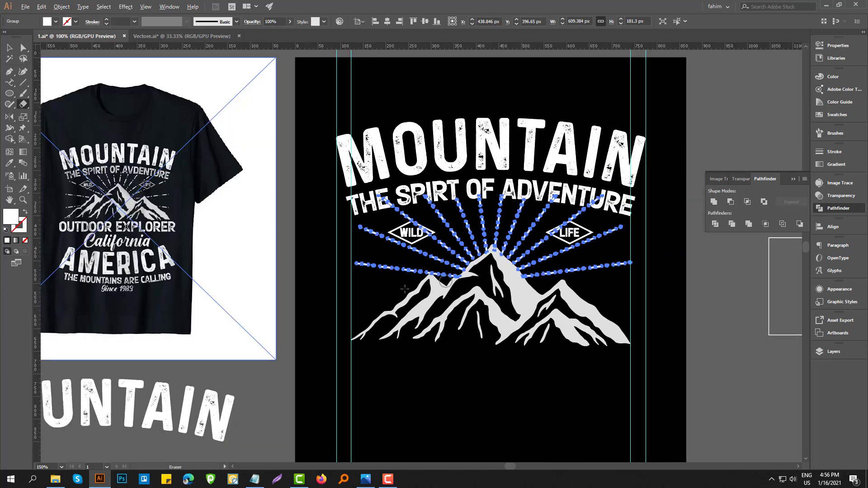
{"action": "left_click", "coordinate": [9, 48]}
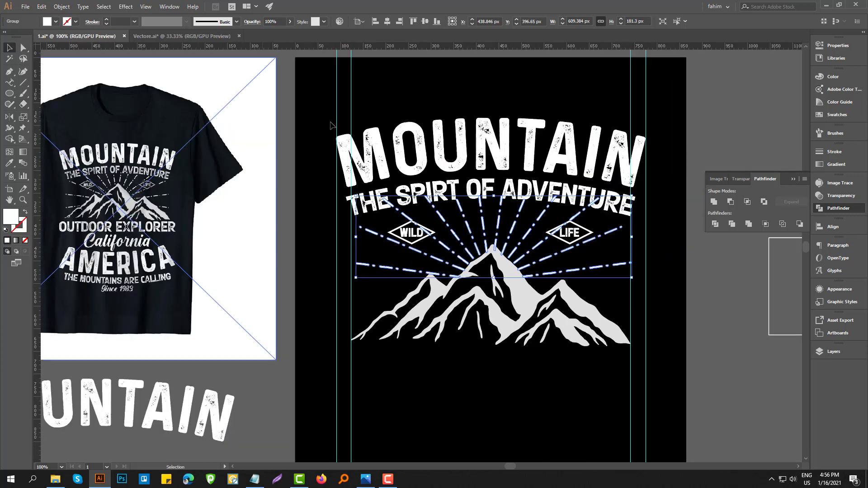
{"action": "left_click", "coordinate": [381, 78]}
Step: Offset the tagline, badges and mountain group by 7 px with round joins and unite the offset shapes
{"action": "scroll", "coordinate": [543, 281], "scroll_direction": "up", "scroll_amount": 2}
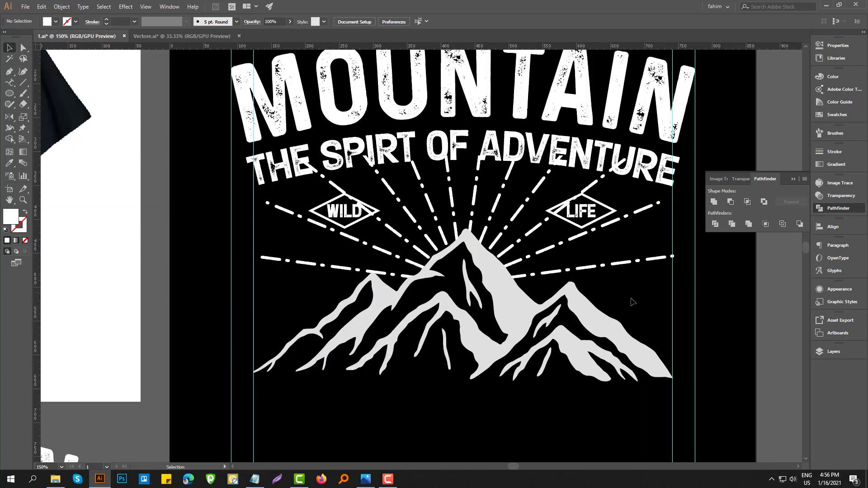
{"action": "left_click", "coordinate": [441, 288]}
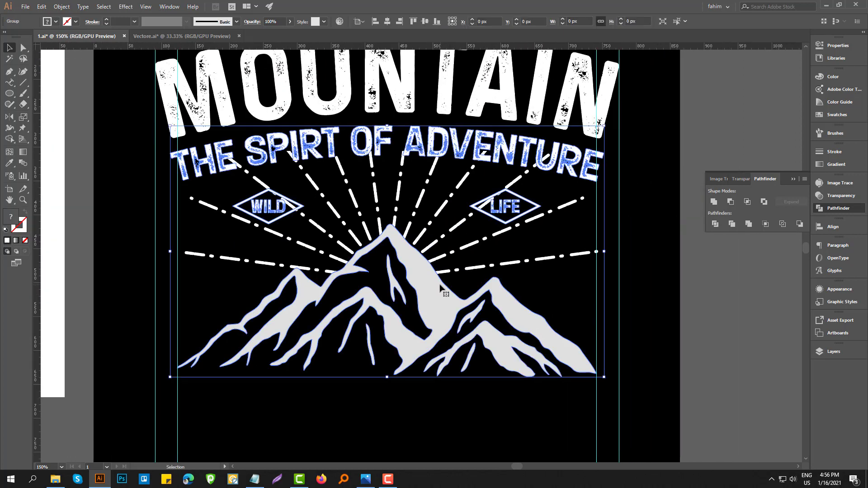
{"action": "left_click", "coordinate": [61, 7]}
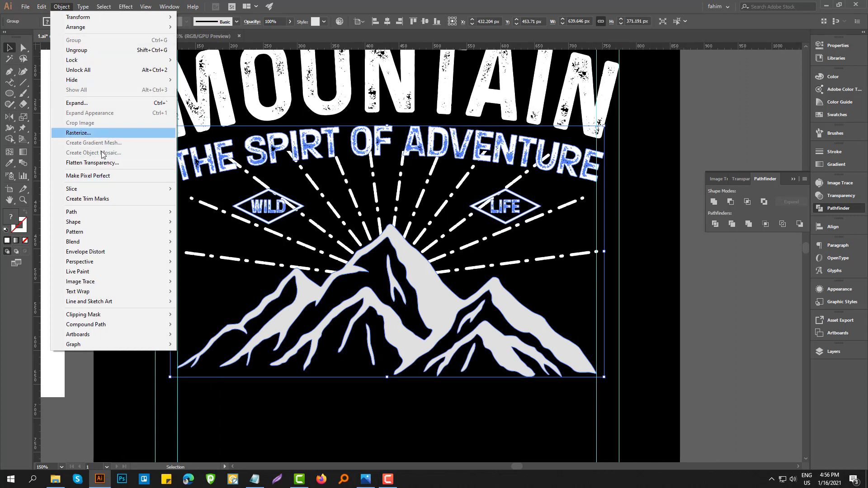
{"action": "mouse_move", "coordinate": [100, 214]}
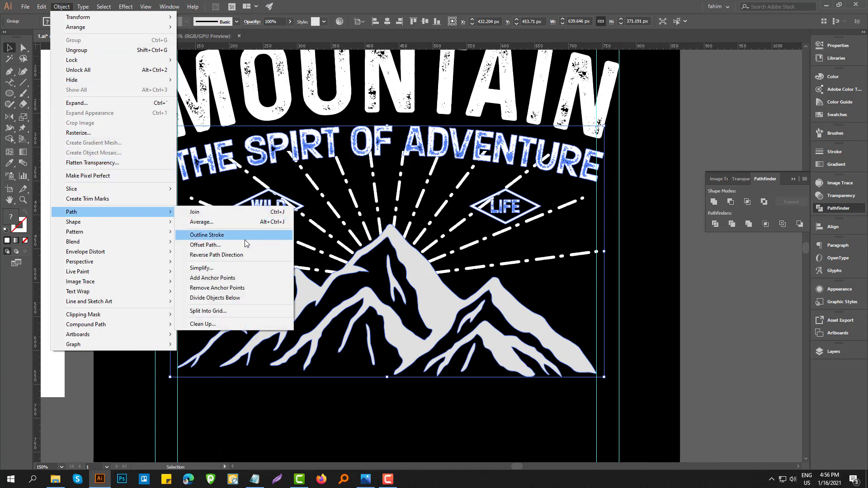
{"action": "left_click", "coordinate": [228, 248]}
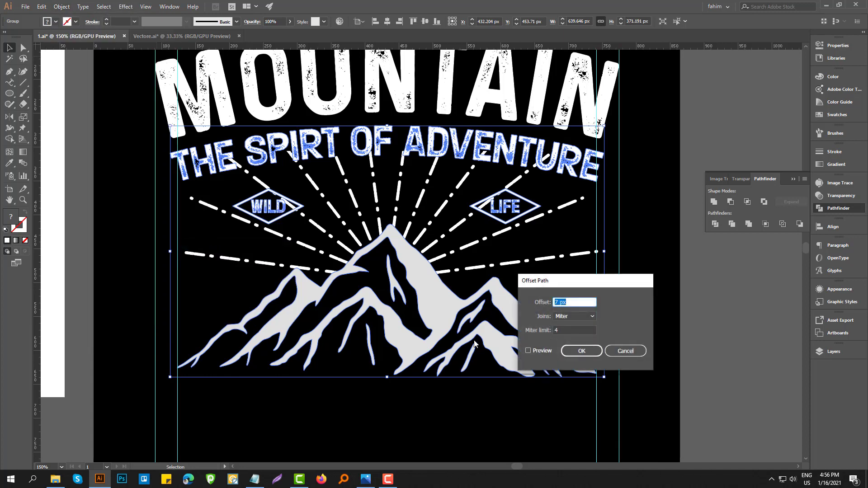
{"action": "left_click", "coordinate": [529, 353]}
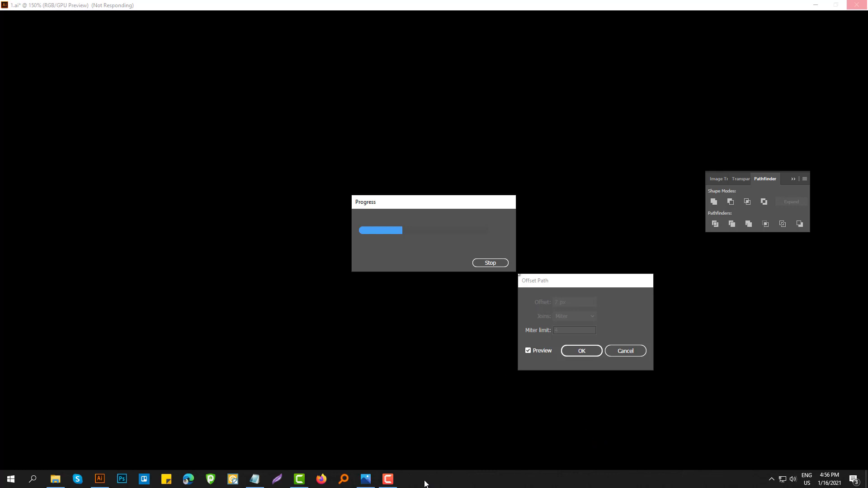
{"action": "left_click", "coordinate": [390, 480]}
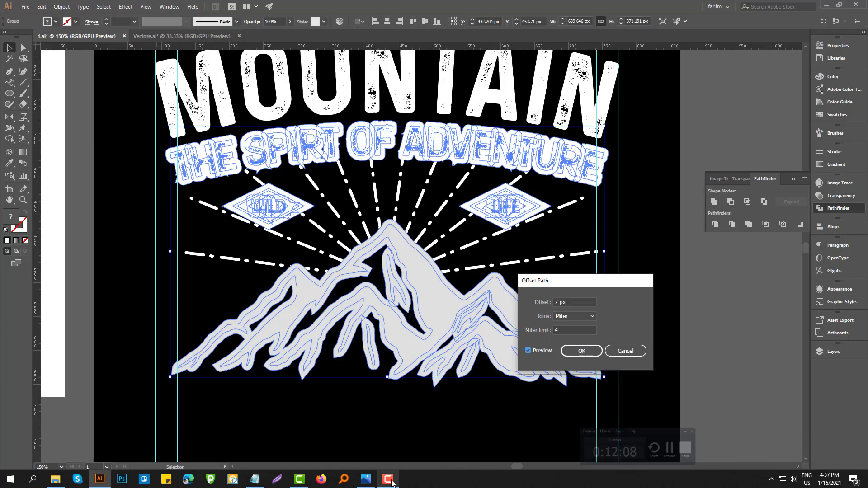
{"action": "left_click", "coordinate": [390, 480]}
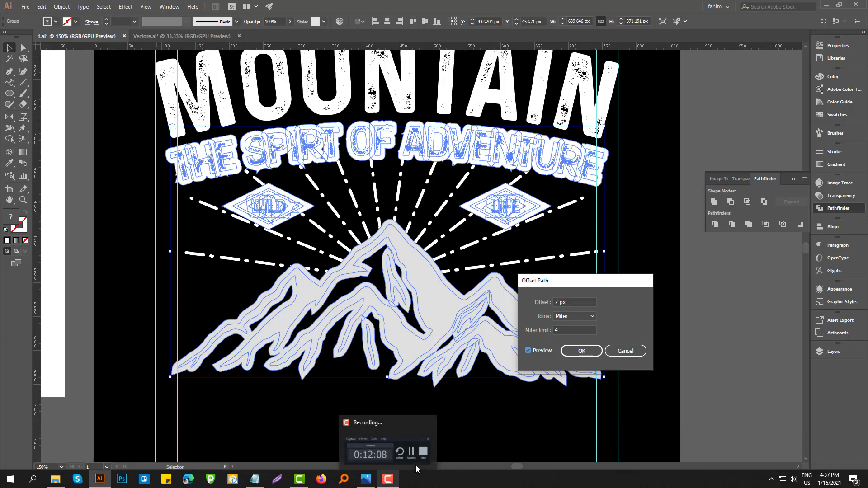
{"action": "left_click", "coordinate": [591, 319]}
{"action": "left_click", "coordinate": [572, 338]}
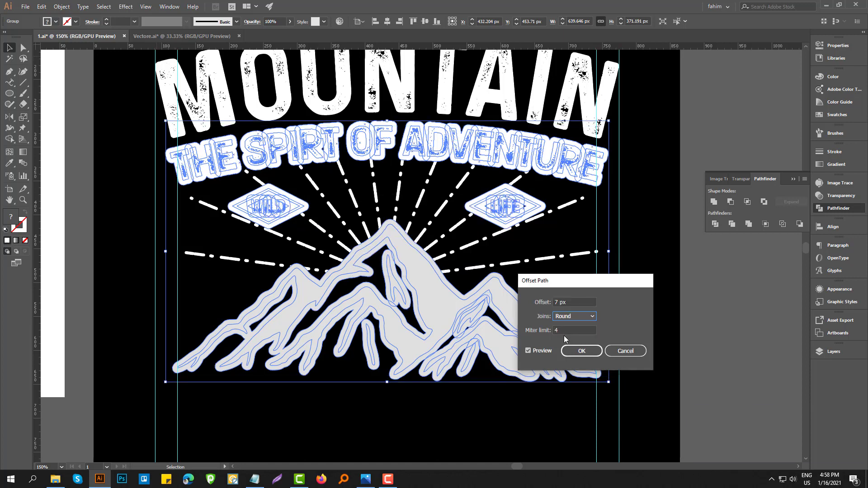
{"action": "left_click", "coordinate": [572, 352]}
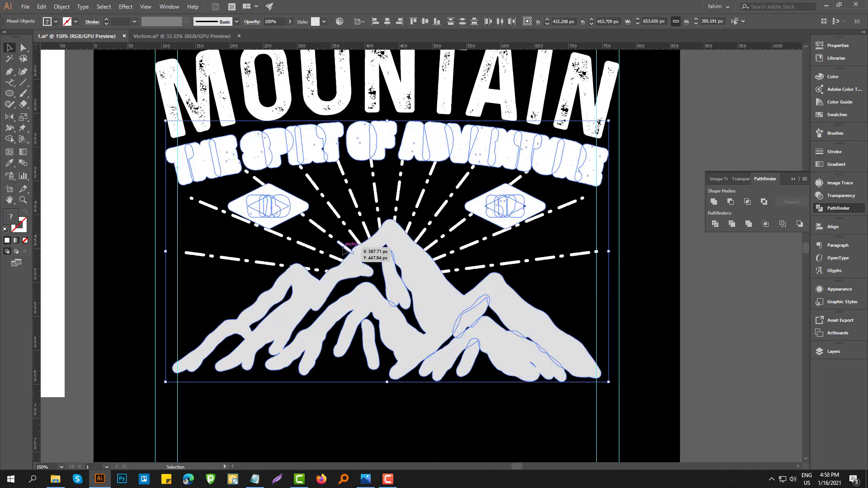
{"action": "left_click", "coordinate": [714, 202]}
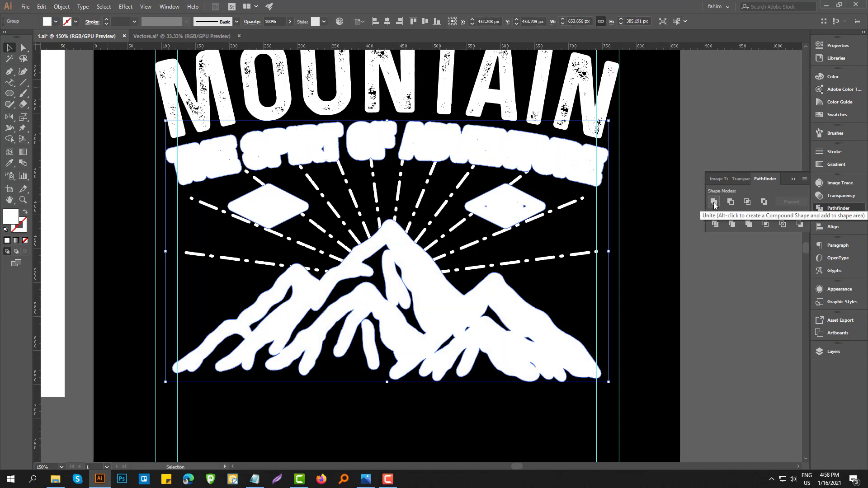
Step: Cut the united silhouette and create an opacity mask without clipping on the sunburst rays to hold it
{"action": "key", "text": "Delete"}
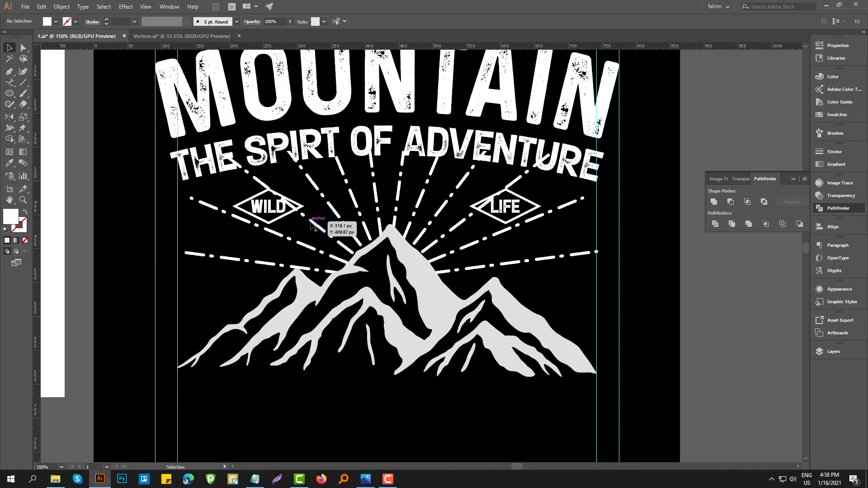
{"action": "left_click", "coordinate": [310, 222]}
{"action": "left_click", "coordinate": [740, 178]}
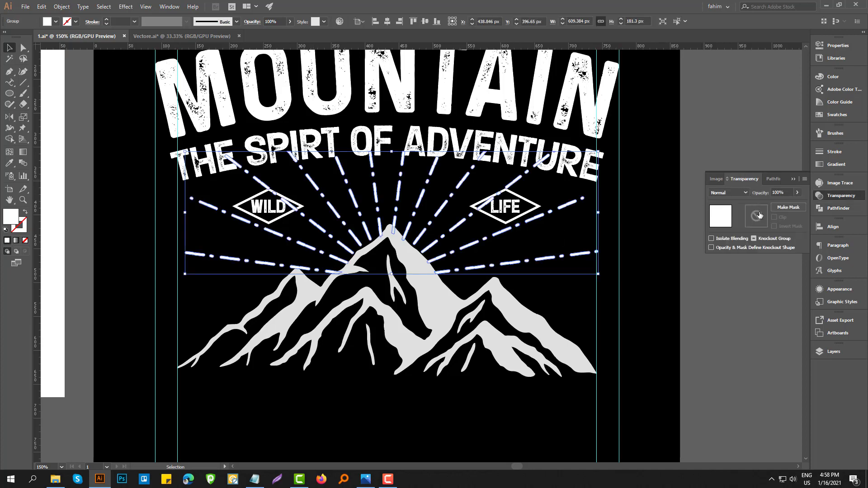
{"action": "left_click", "coordinate": [776, 207]}
{"action": "left_click", "coordinate": [774, 217]}
{"action": "left_click", "coordinate": [758, 215]}
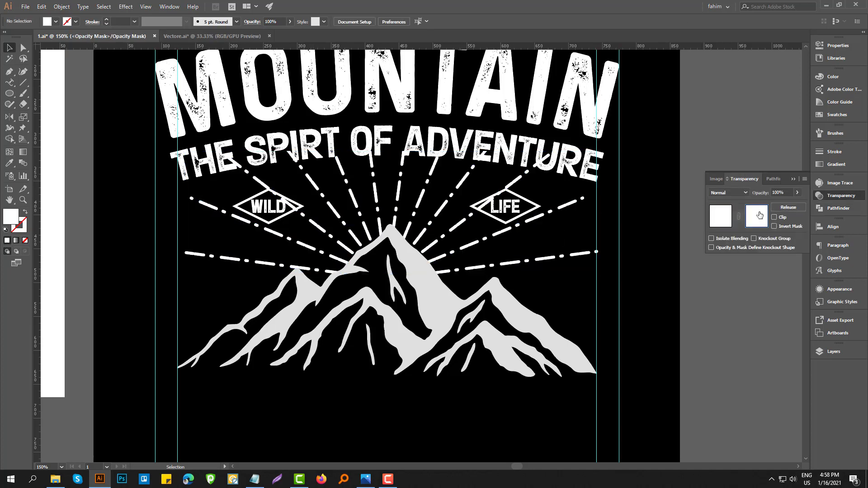
Step: Fill the pasted silhouette in the opacity mask with black (000000), return to the artwork and deselect it
{"action": "double_click", "coordinate": [15, 217]}
{"action": "left_click_drag", "start_coordinate": [124, 266], "coordinate": [96, 324]}
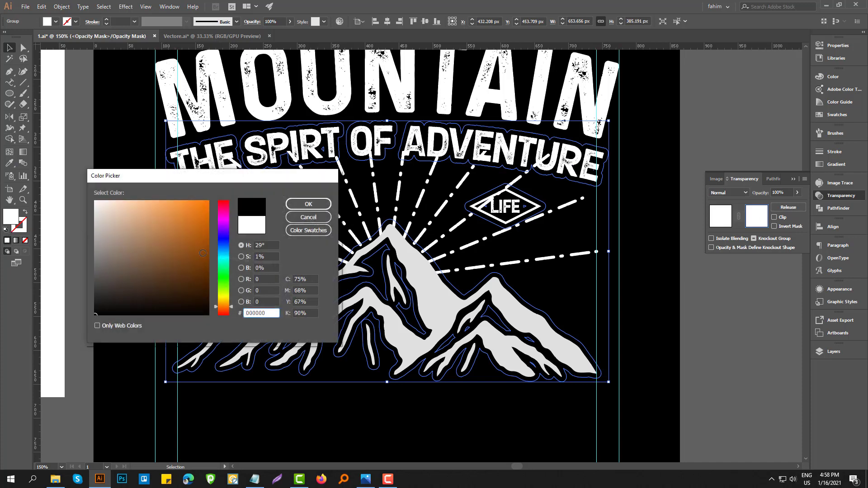
{"action": "left_click", "coordinate": [308, 204]}
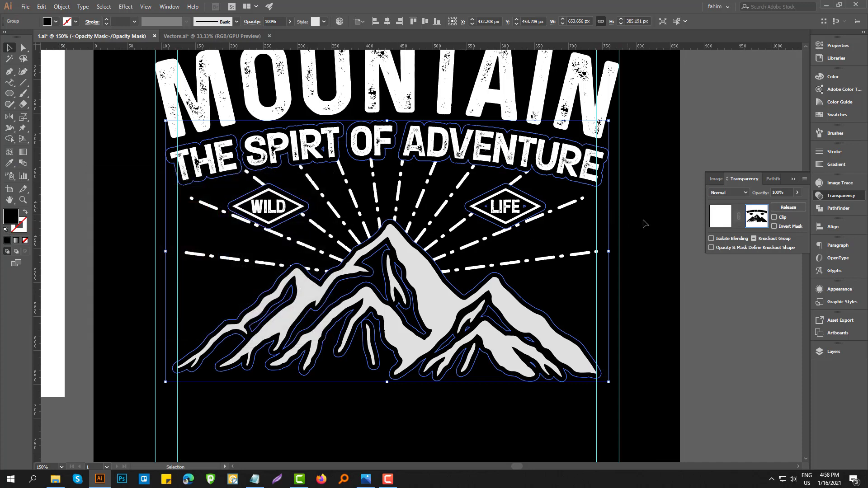
{"action": "left_click", "coordinate": [722, 221]}
{"action": "left_click", "coordinate": [680, 223]}
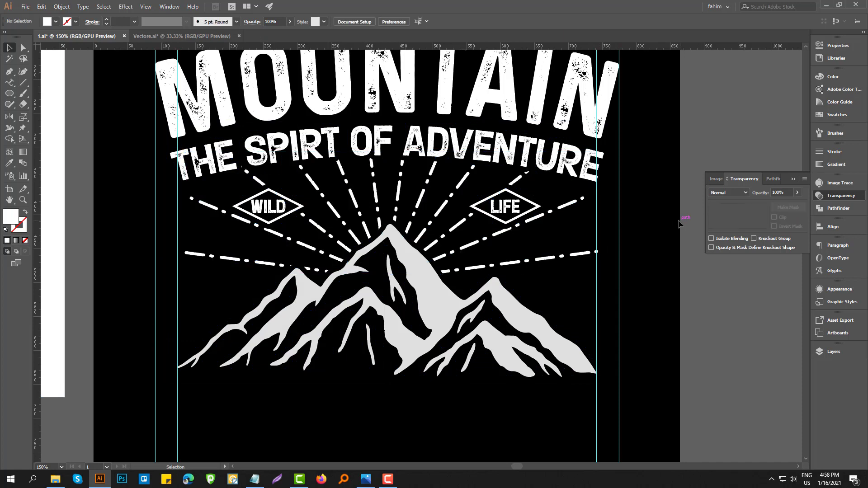
Step: Place the OUTDOOR EXPLORER text below the mountain and enlarge it to about 76.6 pt to span the outer guides
{"action": "scroll", "coordinate": [647, 241], "scroll_direction": "down", "scroll_amount": 1}
{"action": "scroll", "coordinate": [571, 272], "scroll_direction": "down", "scroll_amount": 1}
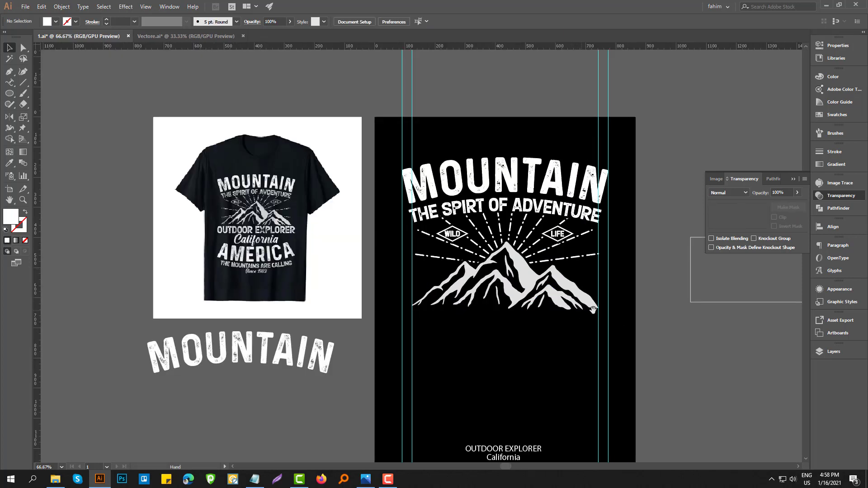
{"action": "left_click_drag", "start_coordinate": [592, 310], "coordinate": [526, 287]}
{"action": "left_click_drag", "start_coordinate": [450, 379], "coordinate": [538, 287]}
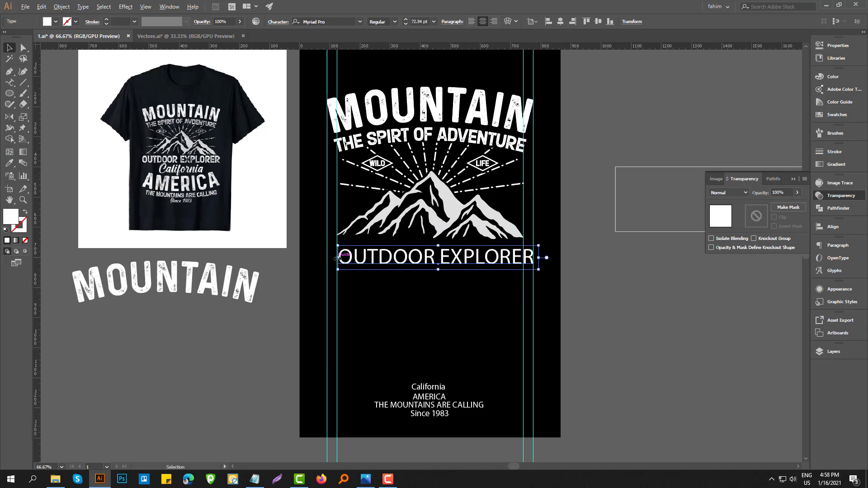
{"action": "scroll", "coordinate": [337, 257], "scroll_direction": "up", "scroll_amount": 3}
{"action": "left_click_drag", "start_coordinate": [338, 258], "coordinate": [310, 254]}
{"action": "scroll", "coordinate": [328, 260], "scroll_direction": "down", "scroll_amount": 4}
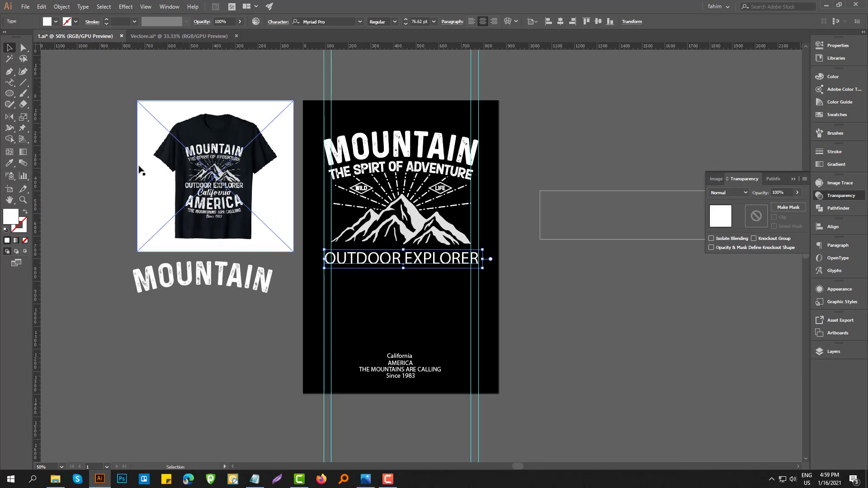
Step: Apply the PrequelDemo-Regular 118.38 pt type style of the MOUNTAIN text beside the artboard to OUTDOOR EXPLORER with the Eyedropper
{"action": "key", "text": "i"}
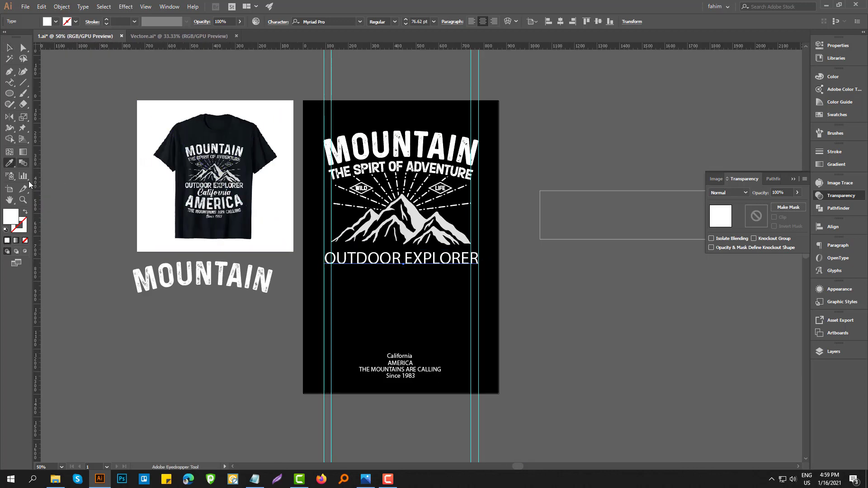
{"action": "left_click", "coordinate": [239, 276]}
{"action": "left_click", "coordinate": [10, 48]}
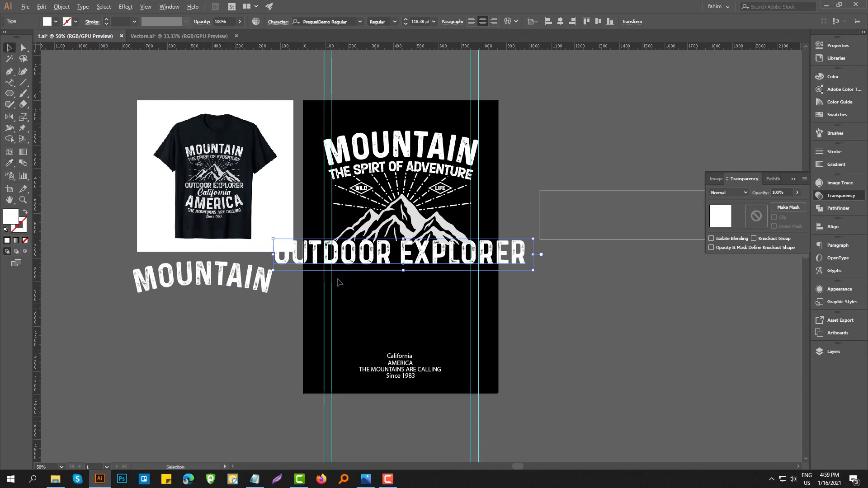
Step: Compare the lettering with the reference shirt, select OUTDOOR EXPLORER and copy the font name ElixirPrintSans from the Notepad notes
{"action": "scroll", "coordinate": [265, 238], "scroll_direction": "up", "scroll_amount": 3}
{"action": "scroll", "coordinate": [235, 219], "scroll_direction": "up", "scroll_amount": 5}
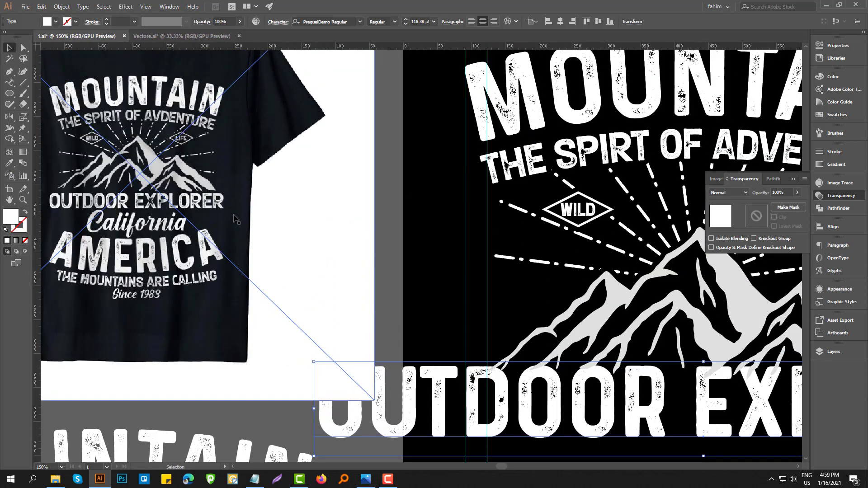
{"action": "scroll", "coordinate": [235, 219], "scroll_direction": "down", "scroll_amount": 3}
{"action": "left_click", "coordinate": [354, 196]}
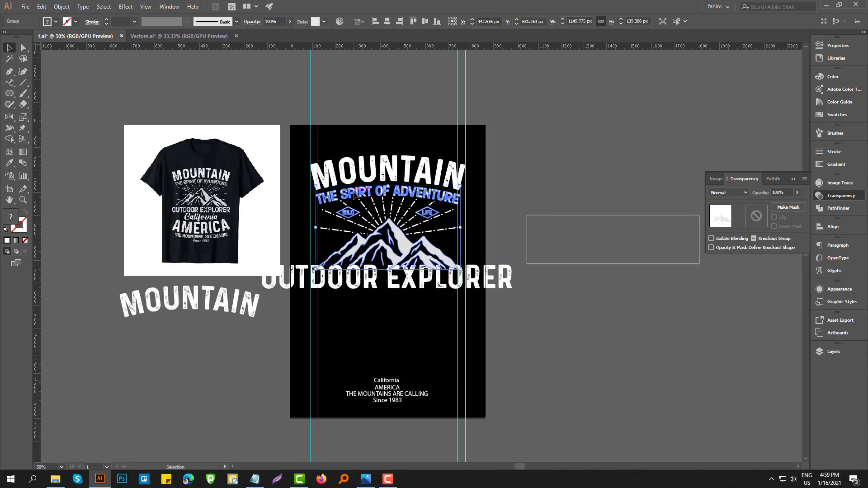
{"action": "left_click", "coordinate": [367, 333]}
{"action": "left_click", "coordinate": [374, 286]}
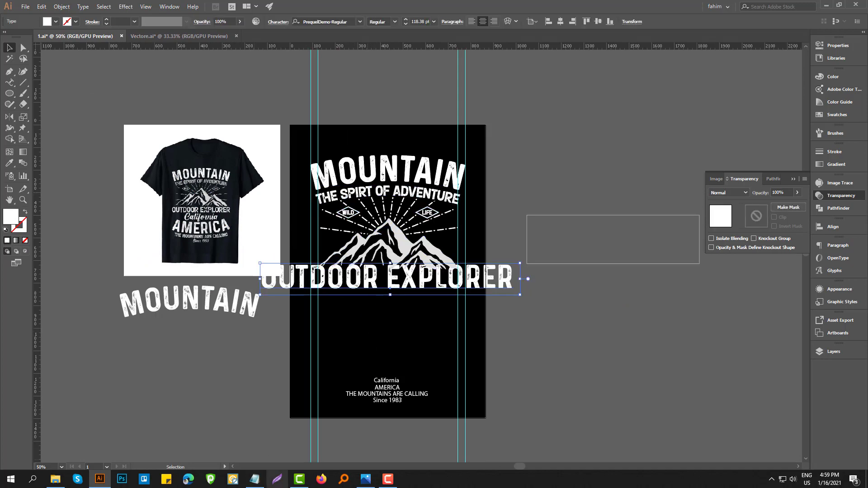
{"action": "left_click", "coordinate": [255, 479]}
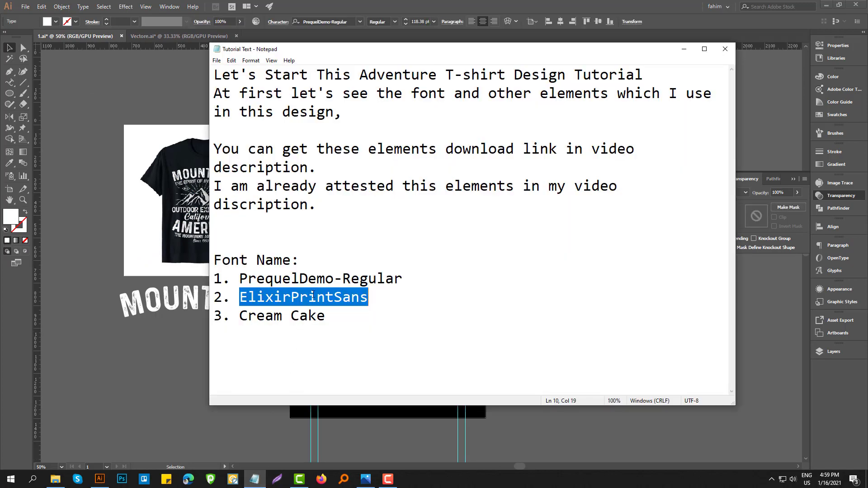
{"action": "right_click", "coordinate": [311, 295]}
{"action": "left_click", "coordinate": [334, 322]}
{"action": "left_click", "coordinate": [190, 384]}
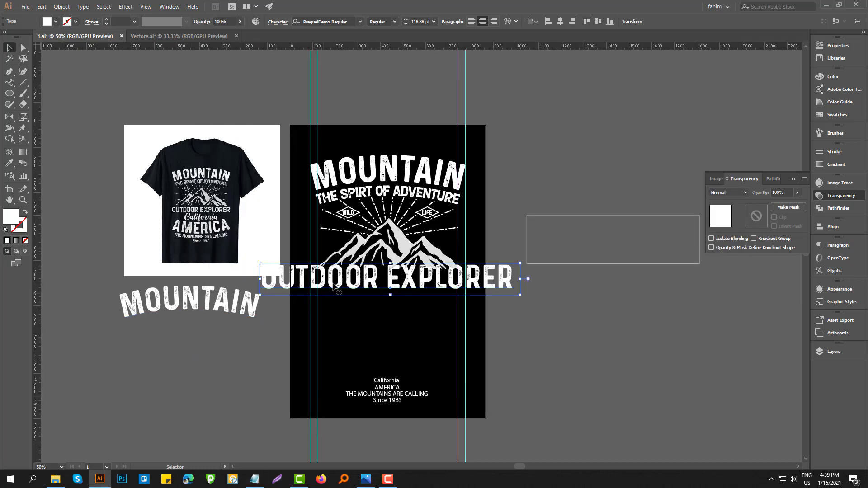
Step: Change the font of OUTDOOR EXPLORER to ElixirPrintSans using the copied font name
{"action": "left_click", "coordinate": [324, 21]}
{"action": "key", "text": "ctrl+v"}
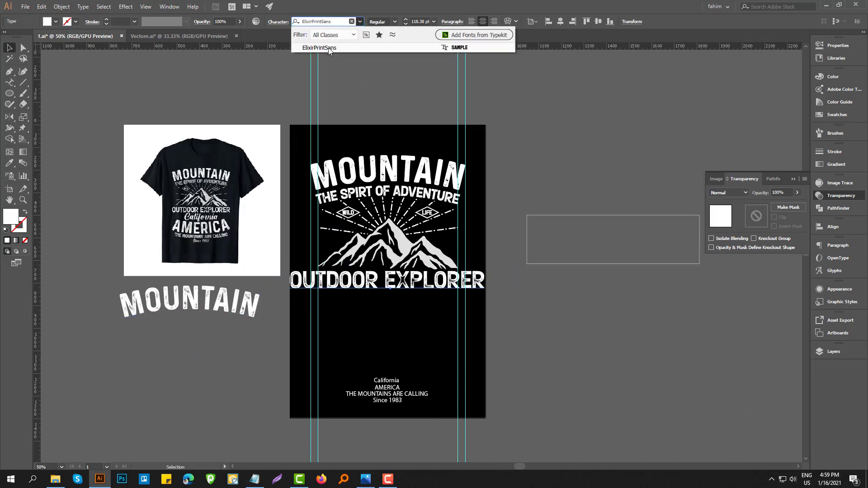
{"action": "key", "text": "Return"}
Step: Scale OUTDOOR EXPLORER down from both sides to about 90.2 pt, fitting it between the vertical guides below the mountain
{"action": "scroll", "coordinate": [454, 305], "scroll_direction": "up", "scroll_amount": 1}
{"action": "scroll", "coordinate": [455, 305], "scroll_direction": "up", "scroll_amount": 2}
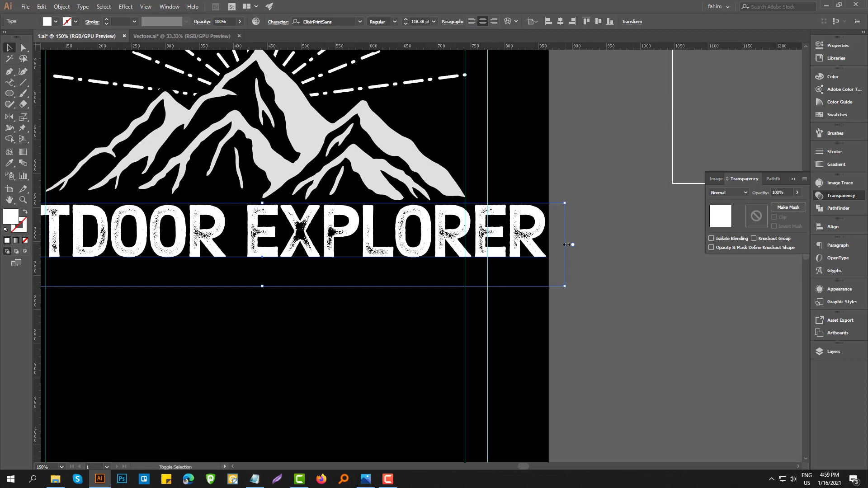
{"action": "left_click_drag", "start_coordinate": [562, 247], "coordinate": [504, 248]}
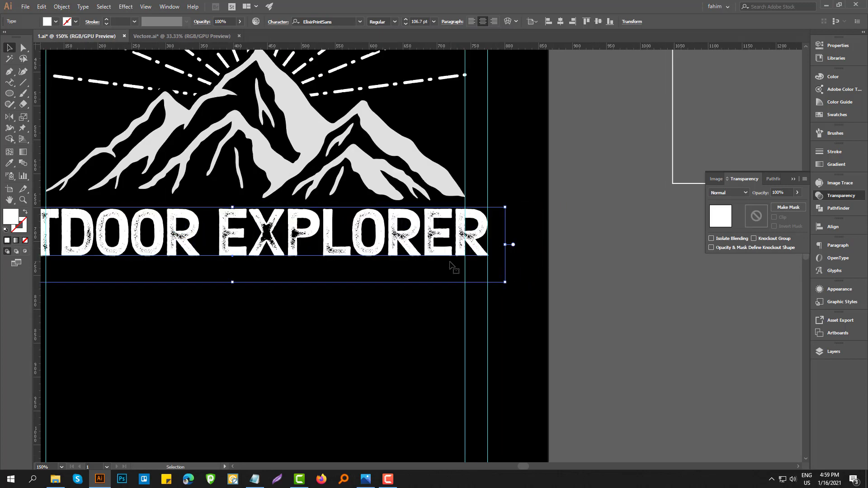
{"action": "scroll", "coordinate": [466, 326], "scroll_direction": "down", "scroll_amount": 2}
{"action": "scroll", "coordinate": [337, 265], "scroll_direction": "up", "scroll_amount": 3}
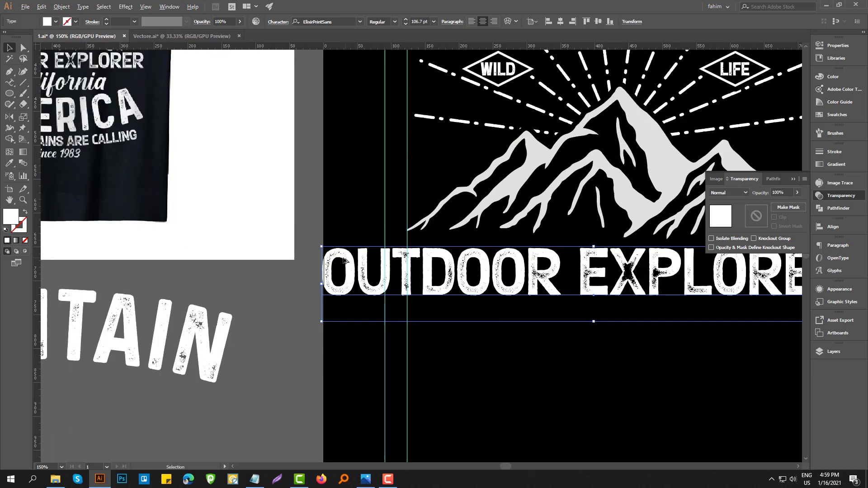
{"action": "left_click_drag", "start_coordinate": [316, 292], "coordinate": [425, 293]}
{"action": "scroll", "coordinate": [419, 296], "scroll_direction": "down", "scroll_amount": 2}
{"action": "scroll", "coordinate": [418, 295], "scroll_direction": "down", "scroll_amount": 1}
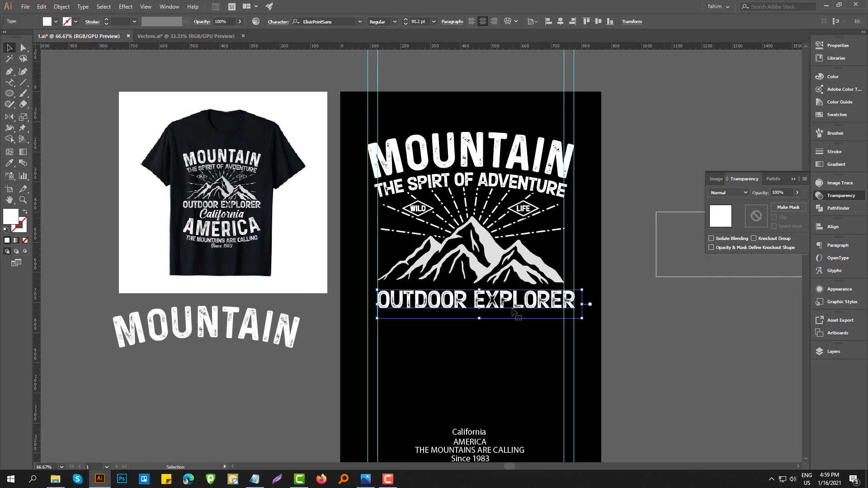
Step: Nudge OUTDOOR EXPLORER up close beneath the mountain and deselect it
{"action": "key", "text": "Up"}
{"action": "key", "text": "Up"}
{"action": "key", "text": "Up"}
{"action": "key", "text": "Up"}
{"action": "key", "text": "Up"}
{"action": "key", "text": "Up"}
{"action": "key", "text": "Up"}
{"action": "key", "text": "Up"}
{"action": "key", "text": "Up"}
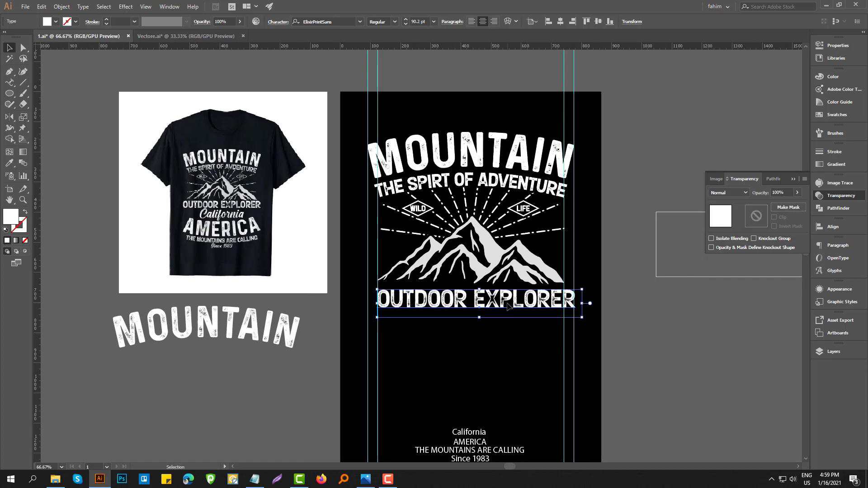
{"action": "key", "text": "Up"}
{"action": "key", "text": "Up"}
{"action": "key", "text": "Up"}
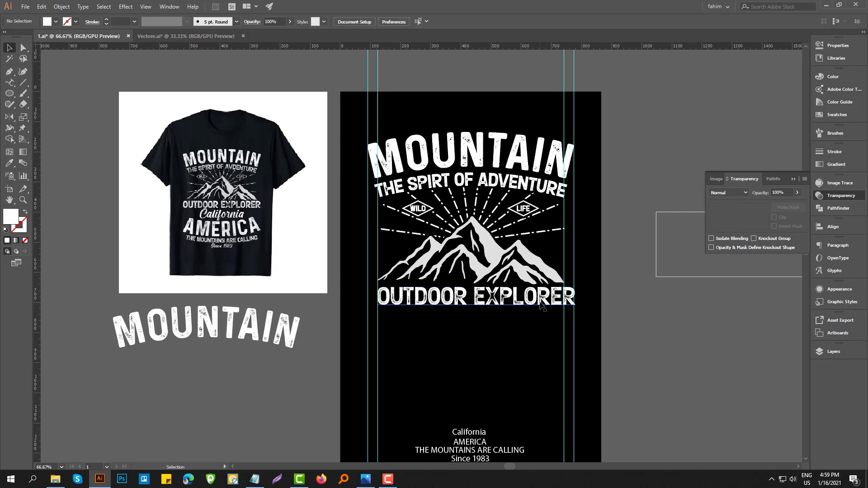
{"action": "left_click", "coordinate": [486, 351]}
Step: Place California below OUTDOOR EXPLORER at about 82.8 pt and apply the Cream Cake font, copying its name from the Notepad notes
{"action": "scroll", "coordinate": [470, 394], "scroll_direction": "down", "scroll_amount": 2}
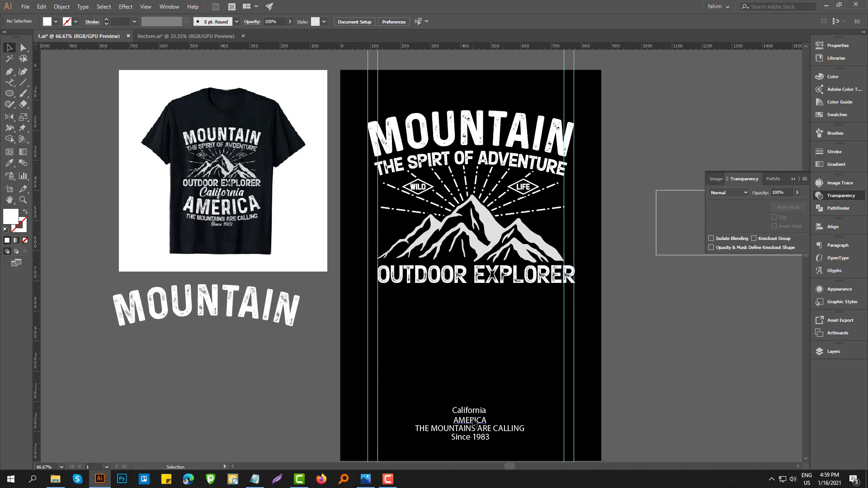
{"action": "left_click_drag", "start_coordinate": [471, 413], "coordinate": [513, 323]}
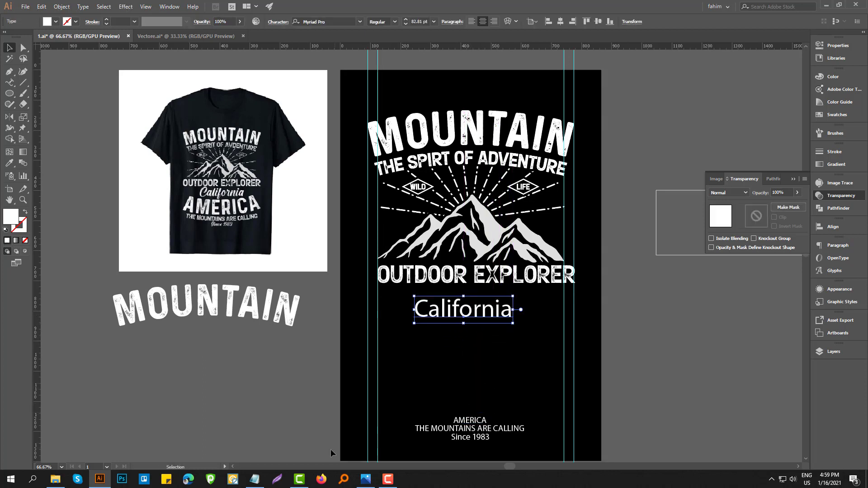
{"action": "left_click", "coordinate": [254, 479]}
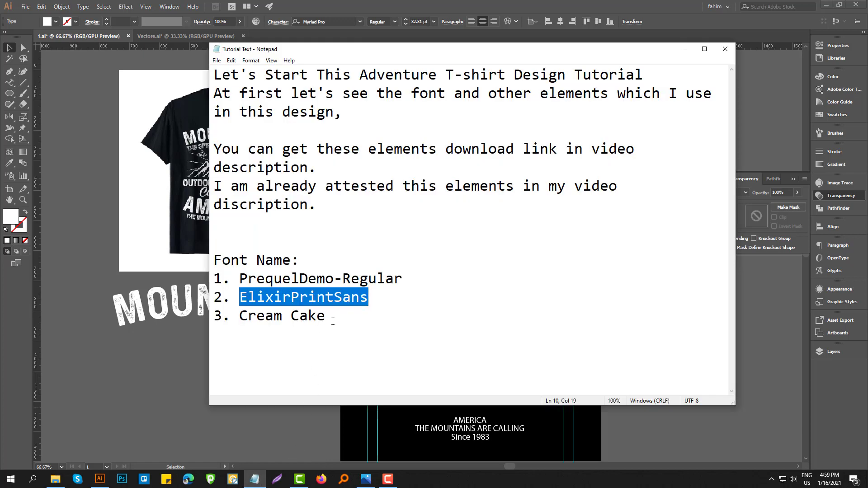
{"action": "left_click_drag", "start_coordinate": [325, 318], "coordinate": [240, 317]}
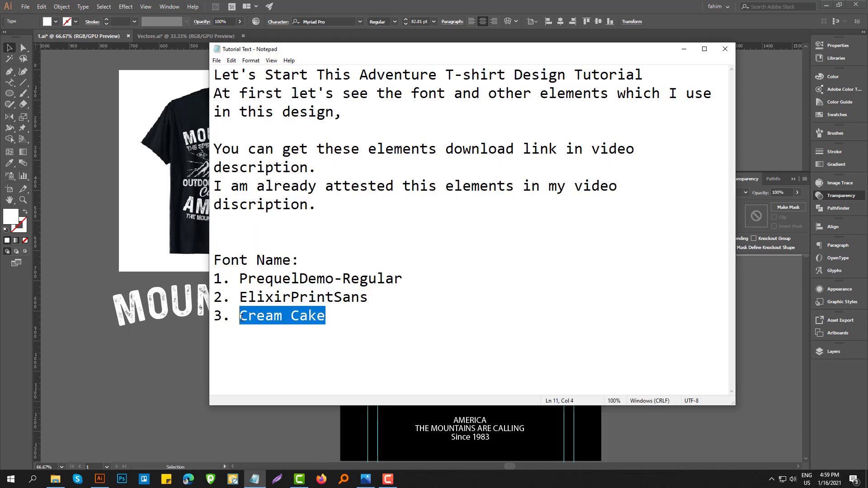
{"action": "left_click", "coordinate": [330, 21]}
{"action": "key", "text": "ctrl+v"}
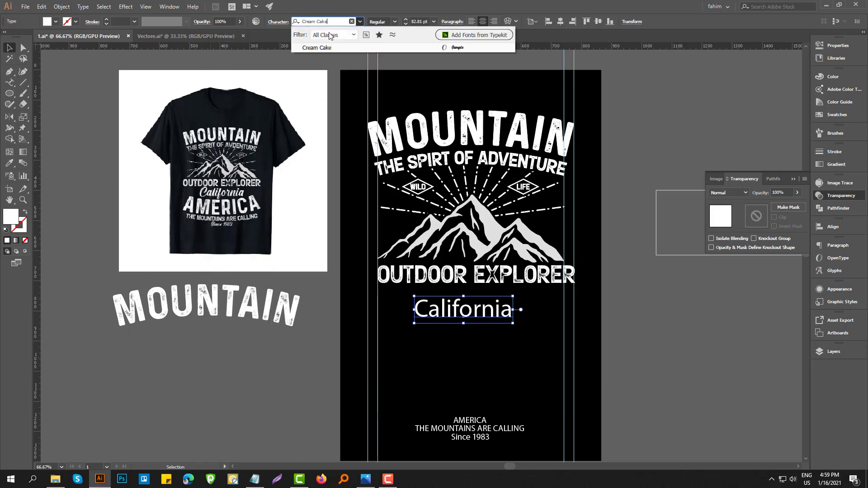
{"action": "left_click", "coordinate": [329, 48]}
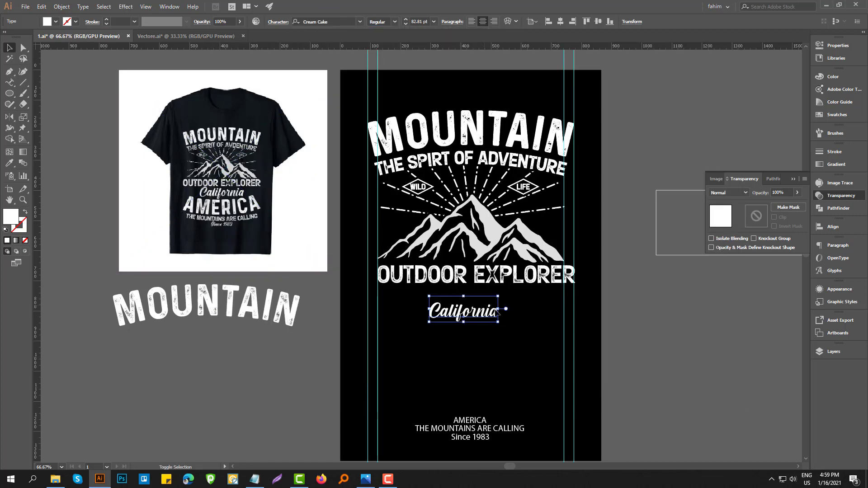
Step: Enlarge California to about 138.4 pt, move it up beneath OUTDOOR EXPLORER, centre it horizontally and deselect it
{"action": "mouse_move", "coordinate": [498, 322]}
{"action": "left_mouse_down"}
{"action": "mouse_move", "coordinate": [514, 328]}
{"action": "mouse_move", "coordinate": [500, 305]}
{"action": "left_mouse_up"}
{"action": "key", "text": "Up"}
{"action": "key", "text": "Up"}
{"action": "key", "text": "Up"}
{"action": "key", "text": "Up"}
{"action": "key", "text": "Up"}
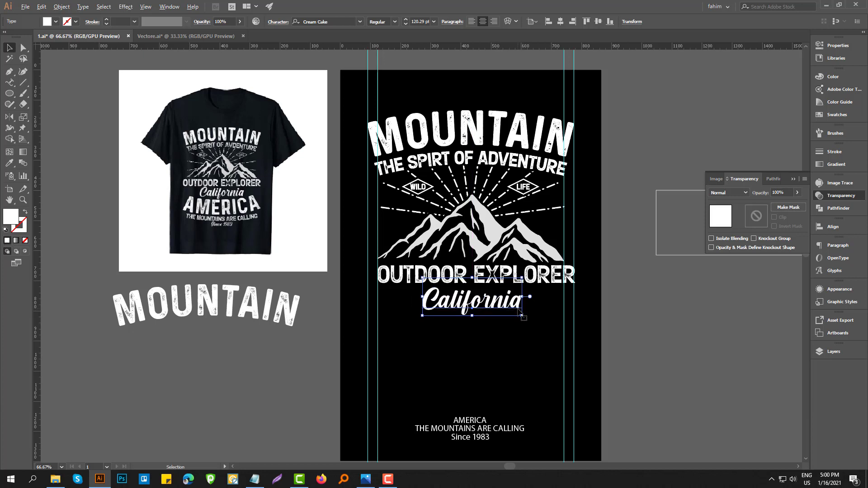
{"action": "left_click_drag", "start_coordinate": [523, 305], "coordinate": [539, 298]}
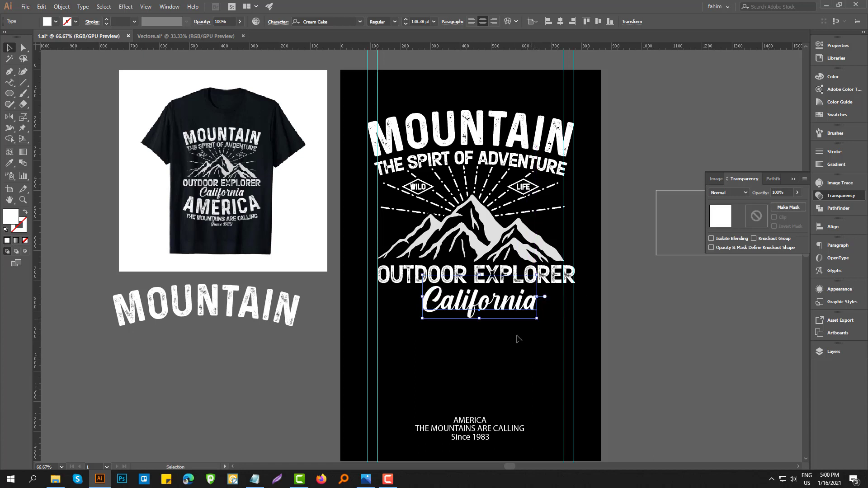
{"action": "left_click", "coordinate": [560, 21]}
{"action": "left_click", "coordinate": [603, 274]}
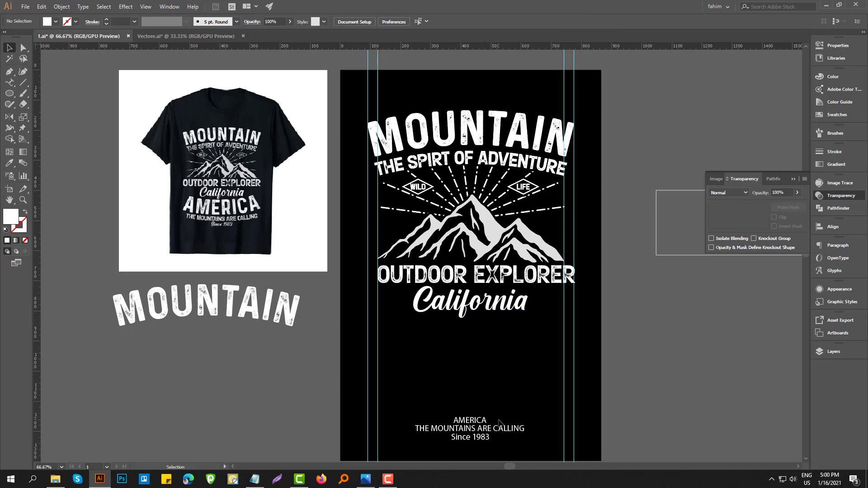
Step: Enlarge OUTDOOR EXPLORER to about 94.25 pt so it spans the outer guides, and deselect it
{"action": "scroll", "coordinate": [374, 279], "scroll_direction": "up", "scroll_amount": 1}
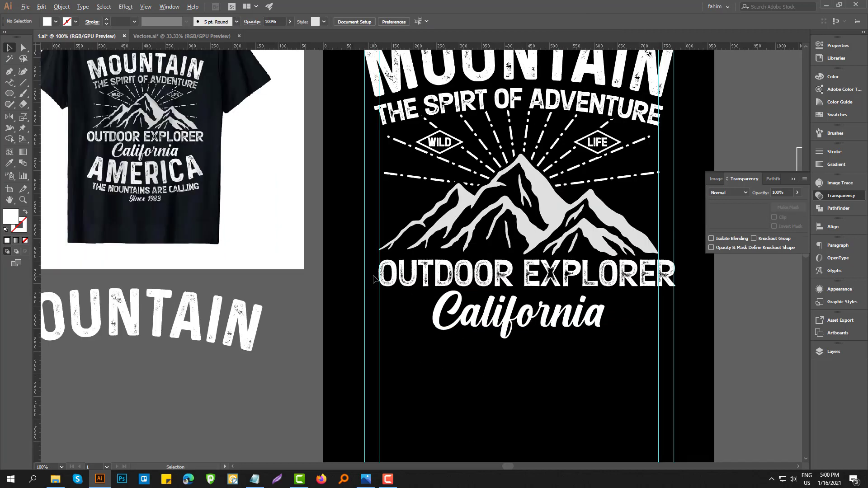
{"action": "left_click", "coordinate": [382, 274]}
{"action": "left_click_drag", "start_coordinate": [379, 281], "coordinate": [364, 281]}
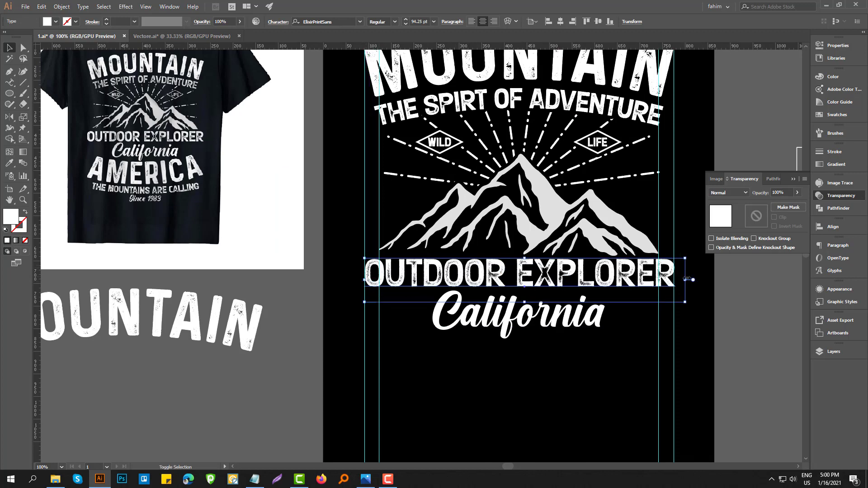
{"action": "left_click", "coordinate": [614, 358]}
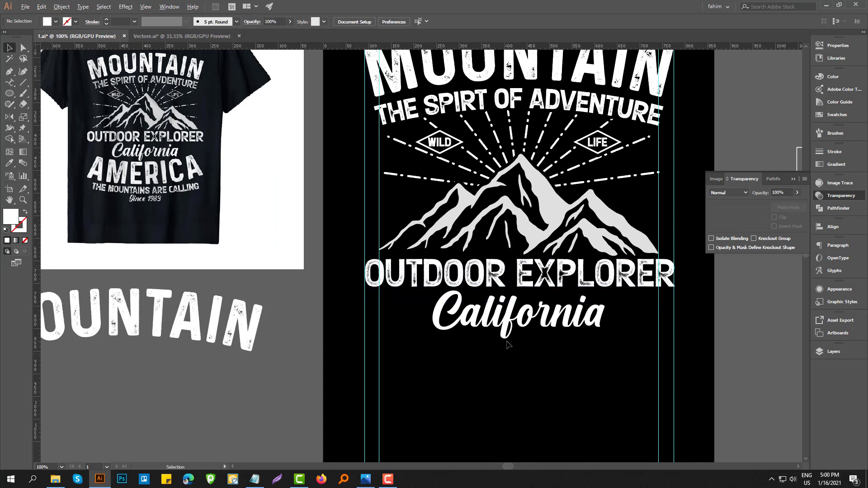
Step: Place the AMERICA text below California and enlarge it to about 116.9 pt
{"action": "scroll", "coordinate": [507, 341], "scroll_direction": "down", "scroll_amount": 1}
{"action": "left_click_drag", "start_coordinate": [540, 382], "coordinate": [514, 368]}
{"action": "scroll", "coordinate": [502, 365], "scroll_direction": "down", "scroll_amount": 1}
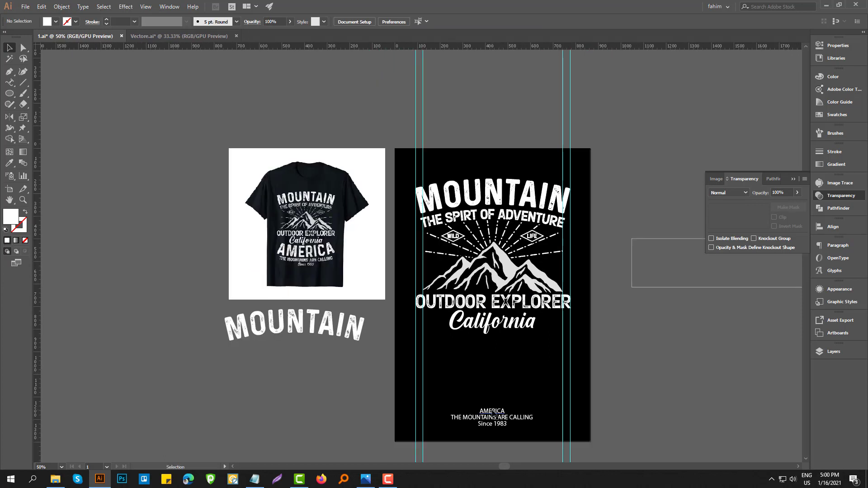
{"action": "left_click_drag", "start_coordinate": [492, 411], "coordinate": [481, 380]}
{"action": "scroll", "coordinate": [510, 374], "scroll_direction": "down", "scroll_amount": 1}
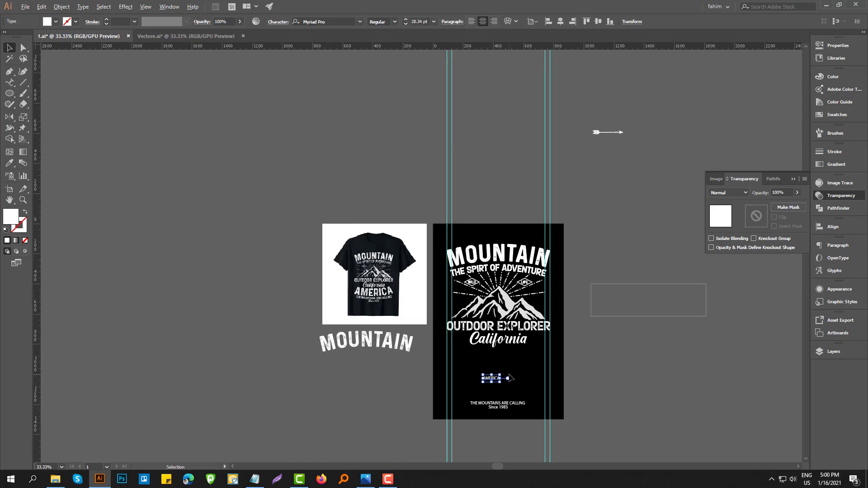
{"action": "left_click_drag", "start_coordinate": [614, 380], "coordinate": [477, 366]}
{"action": "scroll", "coordinate": [418, 378], "scroll_direction": "up", "scroll_amount": 1}
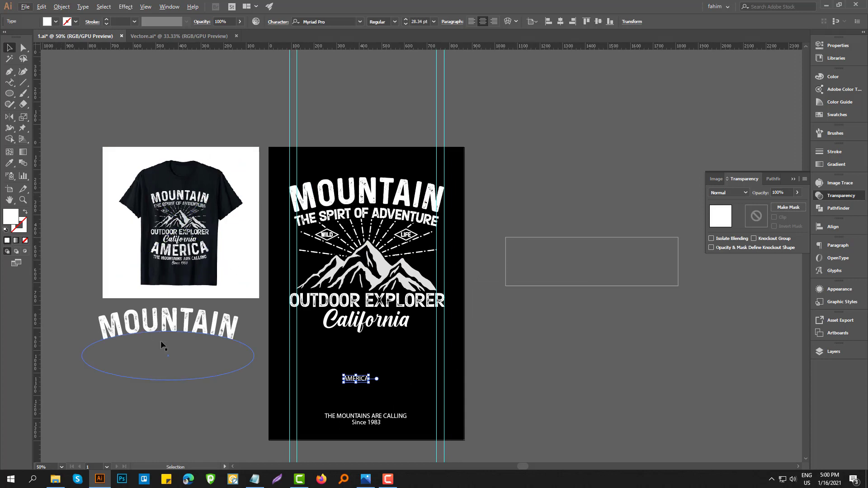
{"action": "left_click_drag", "start_coordinate": [154, 407], "coordinate": [297, 410]}
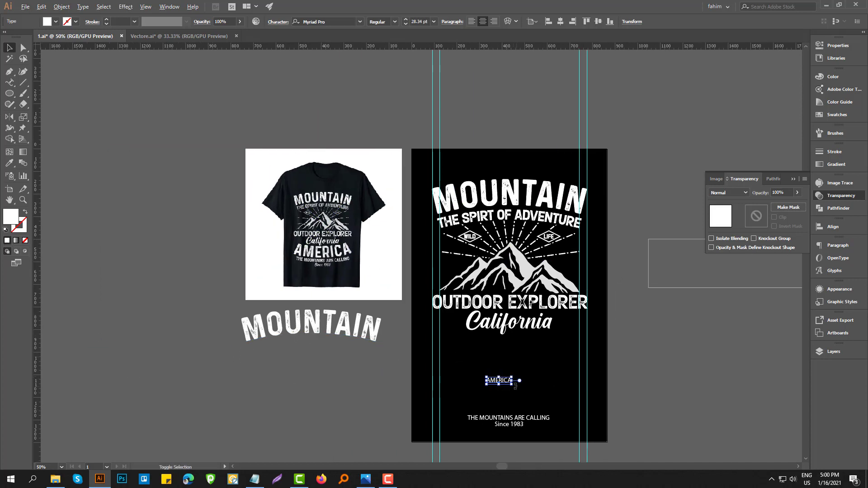
{"action": "left_click_drag", "start_coordinate": [511, 384], "coordinate": [554, 406]}
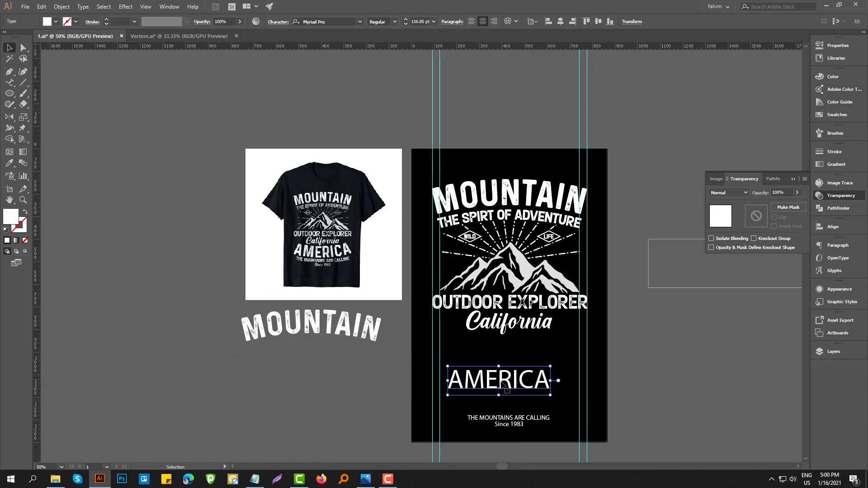
{"action": "left_click_drag", "start_coordinate": [504, 382], "coordinate": [510, 367]}
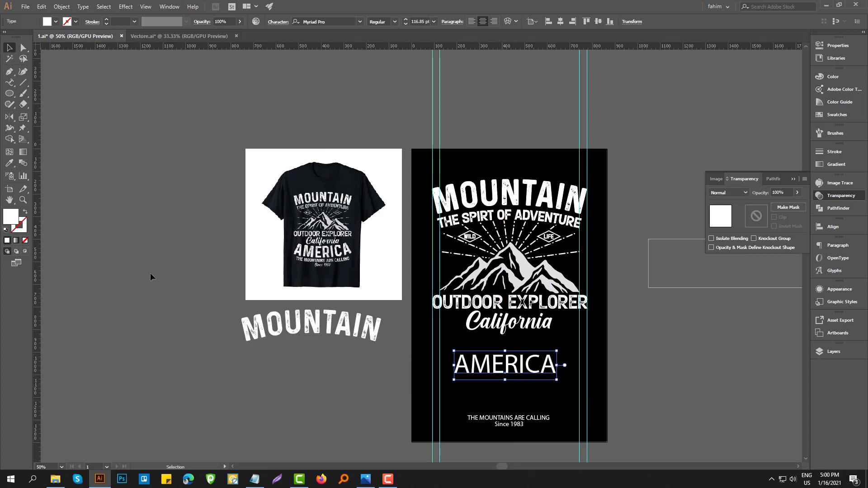
Step: Apply the type style of the curved MOUNTAIN text beside the artboard to AMERICA with the Eyedropper
{"action": "left_click", "coordinate": [9, 162]}
{"action": "left_click", "coordinate": [290, 319]}
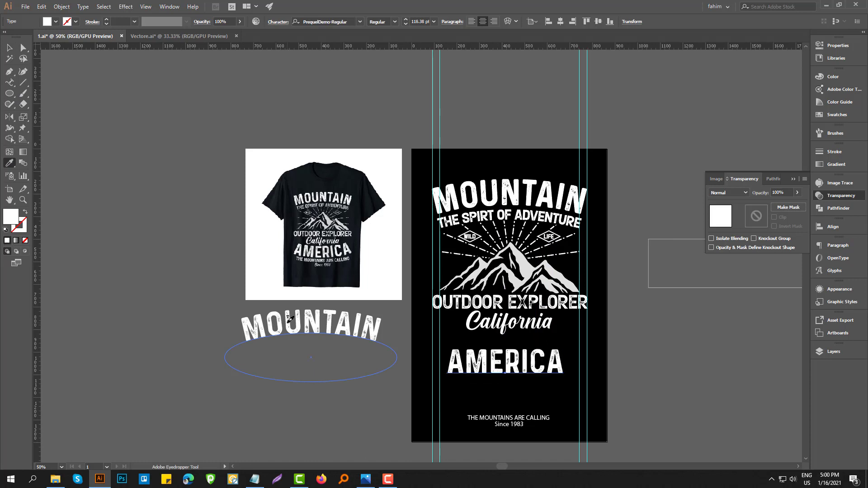
{"action": "left_click", "coordinate": [9, 48]}
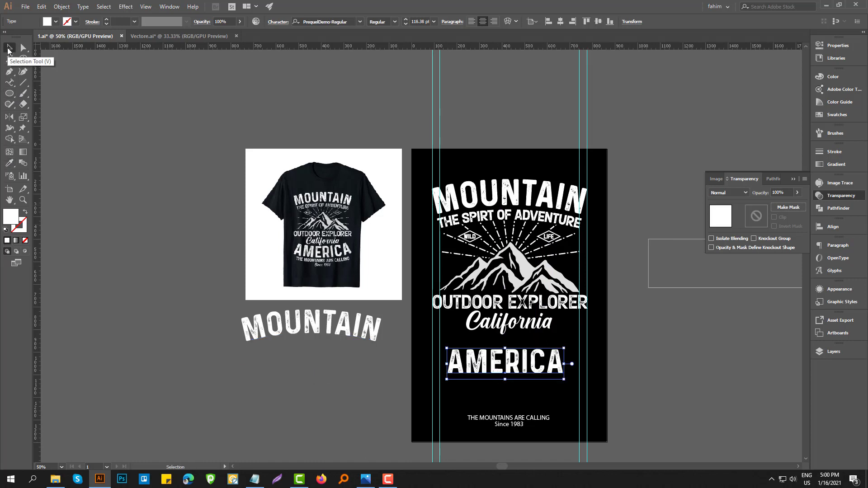
Step: Copy the word AMERICA with the Type tool, delete it from the artboard and clear the selection
{"action": "left_click", "coordinate": [9, 82]}
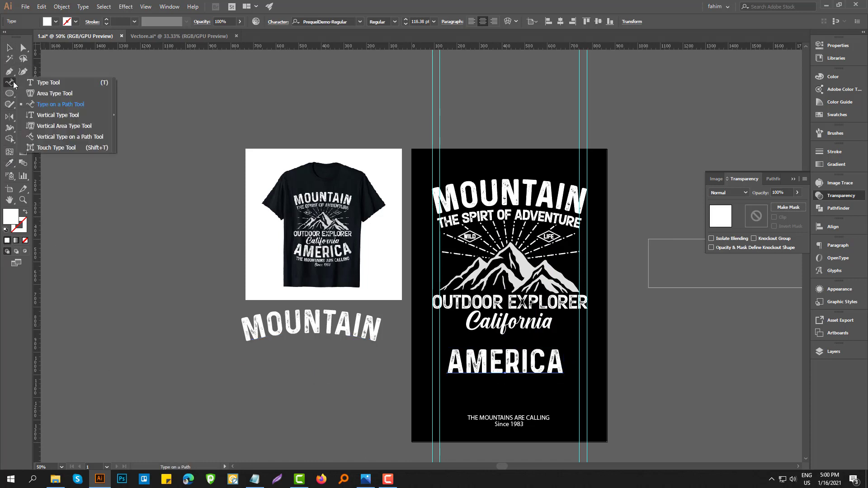
{"action": "left_click_drag", "start_coordinate": [562, 365], "coordinate": [435, 349]}
{"action": "key", "text": "ctrl+c"}
{"action": "key", "text": "BackSpace"}
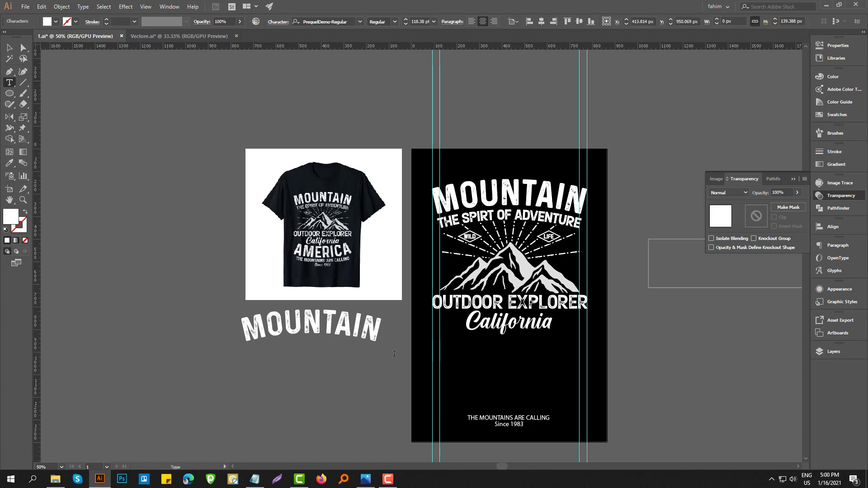
{"action": "left_click", "coordinate": [9, 47]}
{"action": "left_click", "coordinate": [100, 226]}
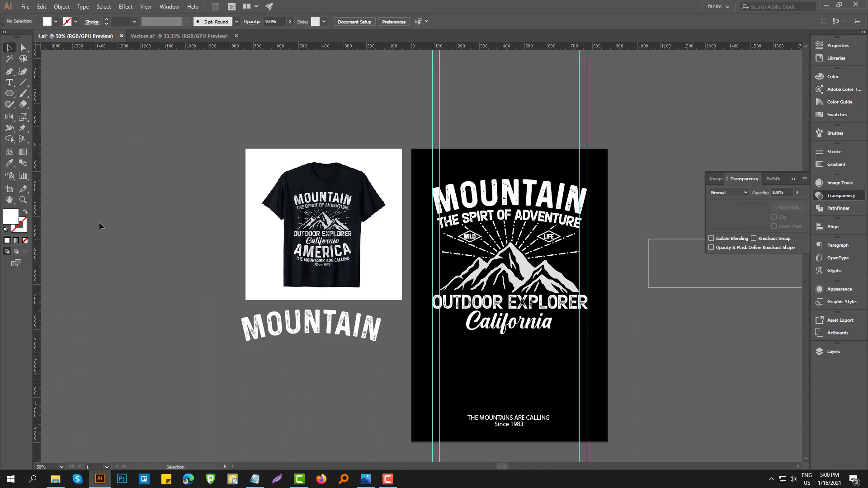
Step: Replace the word MOUNTAIN on the ellipse path beside the artboard with the copied word AMERICA
{"action": "left_click", "coordinate": [12, 86]}
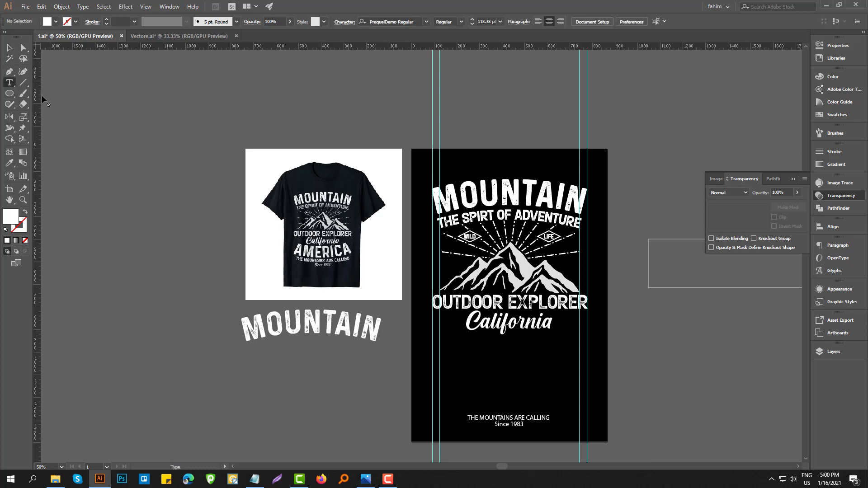
{"action": "right_click", "coordinate": [10, 82]}
{"action": "left_click", "coordinate": [49, 105]}
{"action": "left_click", "coordinate": [375, 339]}
{"action": "key", "text": "BackSpace"}
{"action": "key", "text": "BackSpace"}
{"action": "key", "text": "BackSpace"}
{"action": "key", "text": "BackSpace"}
{"action": "key", "text": "BackSpace"}
{"action": "key", "text": "BackSpace"}
{"action": "key", "text": "BackSpace"}
{"action": "key", "text": "BackSpace"}
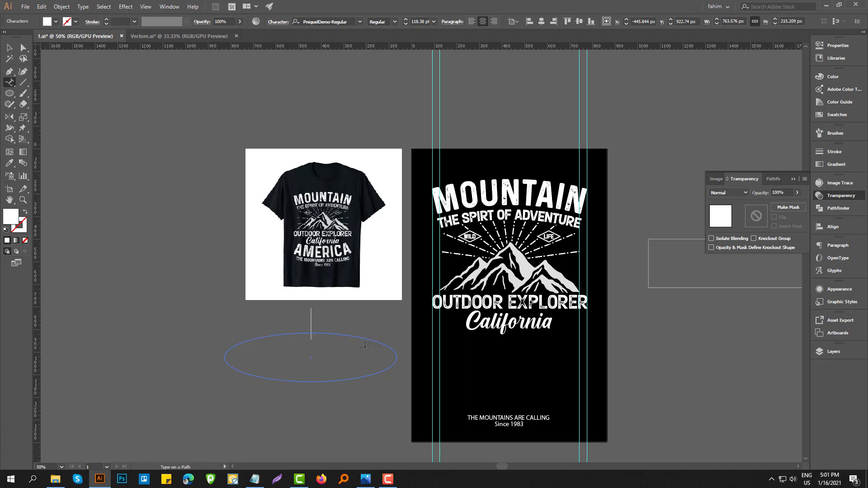
{"action": "key", "text": "ctrl+v"}
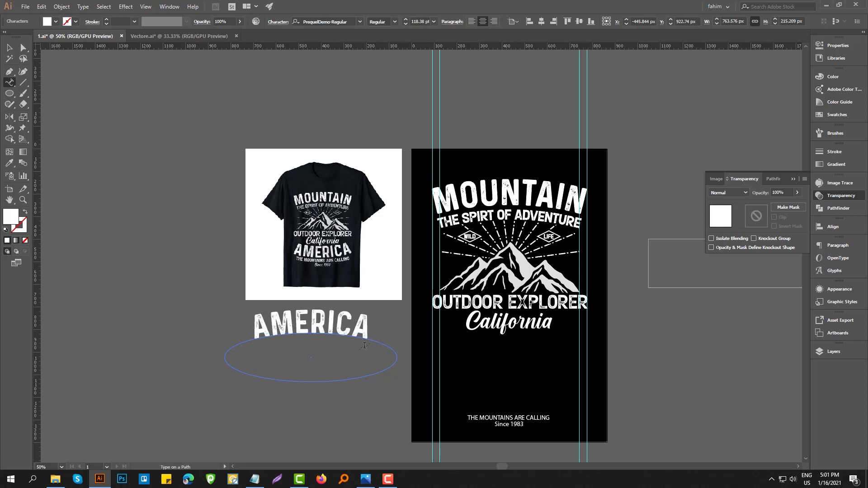
Step: Flip AMERICA to the inside of the ellipse so it curves along the lower arc, and centre it there
{"action": "left_click", "coordinate": [9, 47]}
{"action": "scroll", "coordinate": [287, 375], "scroll_direction": "up", "scroll_amount": 2}
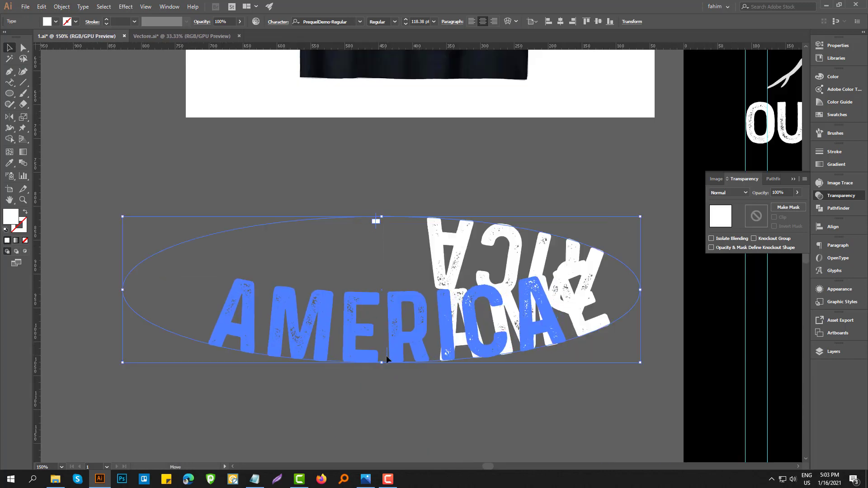
{"action": "left_click_drag", "start_coordinate": [386, 355], "coordinate": [384, 362]}
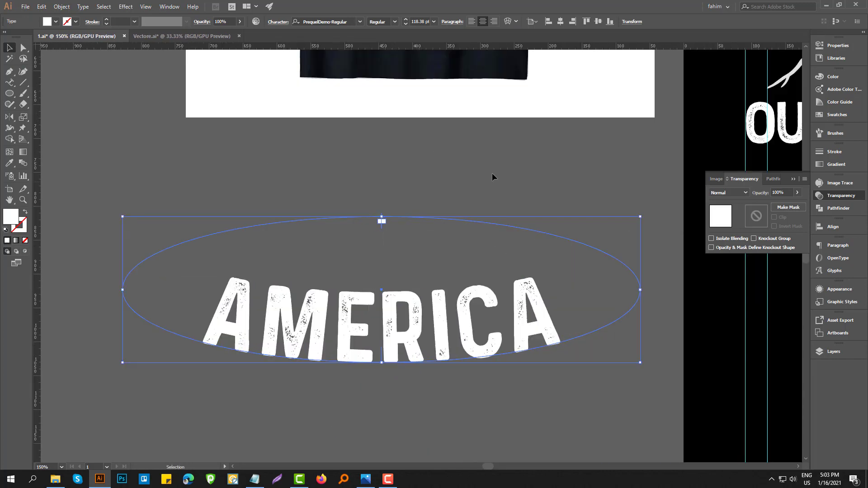
Step: Expand the curved AMERICA text beside the artboard into outlines and clear the selection
{"action": "scroll", "coordinate": [492, 173], "scroll_direction": "down", "scroll_amount": 2}
{"action": "left_click_drag", "start_coordinate": [531, 342], "coordinate": [391, 372]}
{"action": "left_click", "coordinate": [333, 315]}
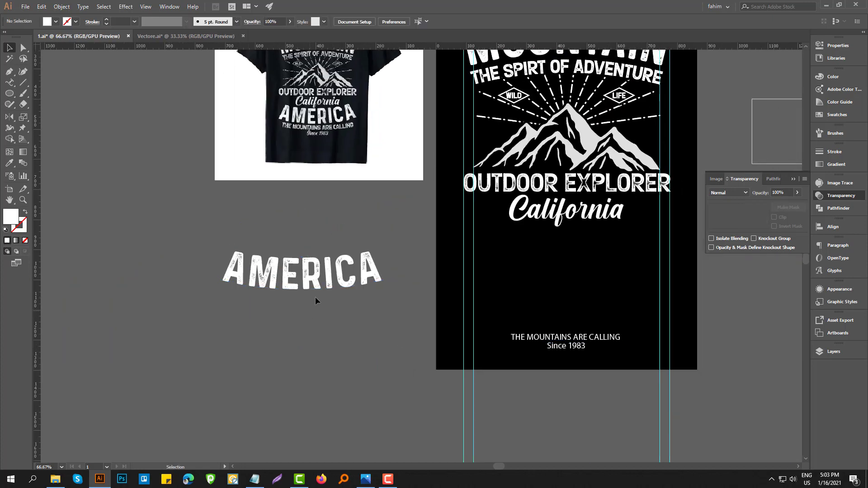
{"action": "left_click", "coordinate": [322, 267]}
{"action": "key", "text": "a"}
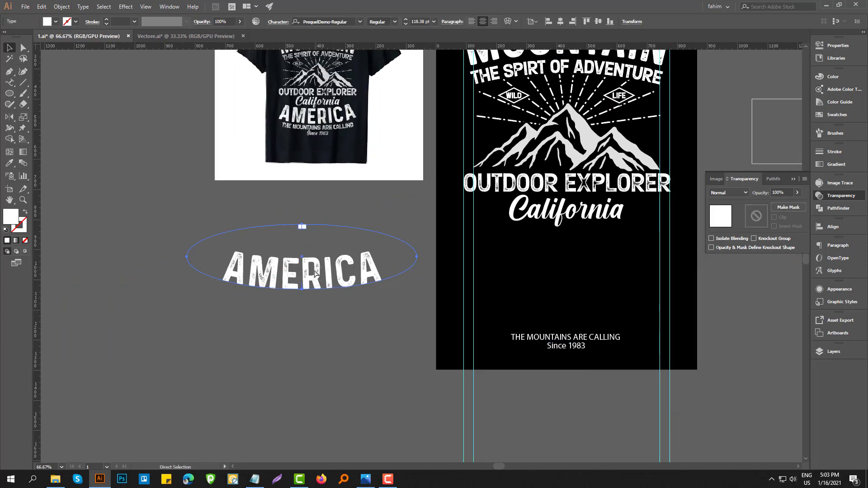
{"action": "key", "text": "ctrl+shift+e"}
{"action": "left_click", "coordinate": [416, 292]}
{"action": "left_click", "coordinate": [372, 320]}
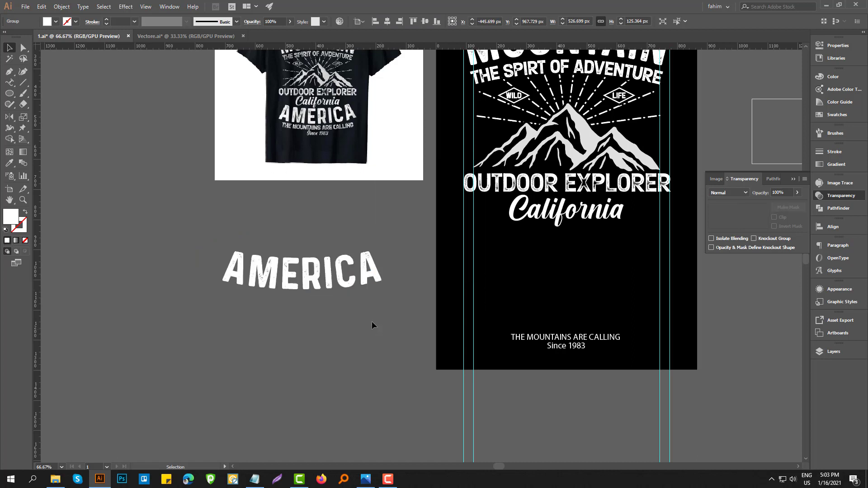
Step: Place AMERICA directly below California on the artboard, scale it to span the outer guides, and nudge it slightly down
{"action": "left_click_drag", "start_coordinate": [405, 311], "coordinate": [336, 336]}
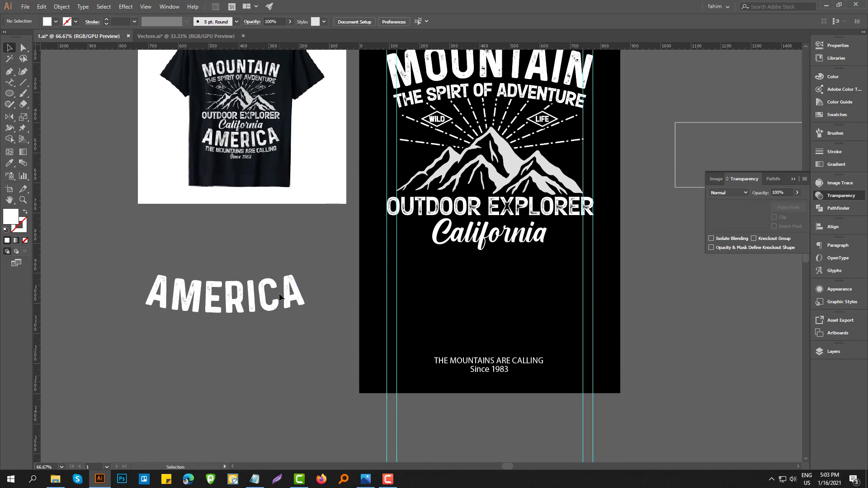
{"action": "left_click_drag", "start_coordinate": [287, 290], "coordinate": [593, 272]}
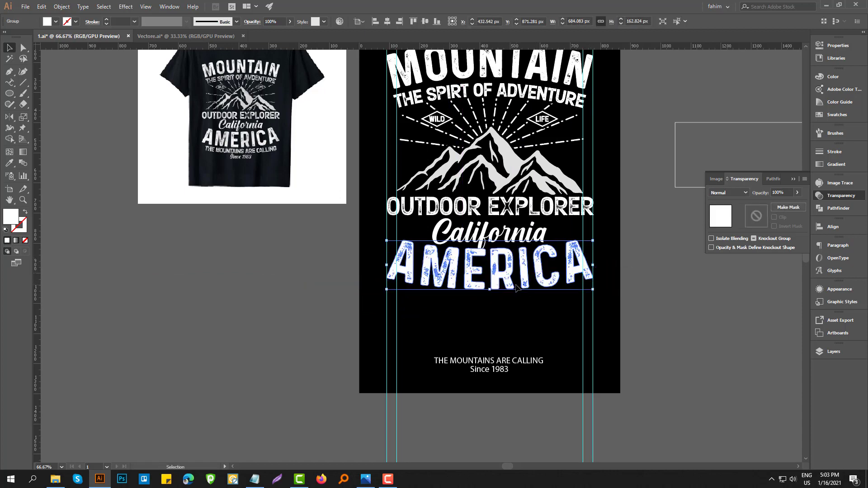
{"action": "key", "text": "Down"}
{"action": "key", "text": "Down"}
{"action": "key", "text": "Down"}
{"action": "key", "text": "Down"}
{"action": "key", "text": "Down"}
{"action": "key", "text": "Down"}
{"action": "key", "text": "Down"}
{"action": "key", "text": "Down"}
{"action": "key", "text": "Down"}
{"action": "key", "text": "Down"}
{"action": "key", "text": "Down"}
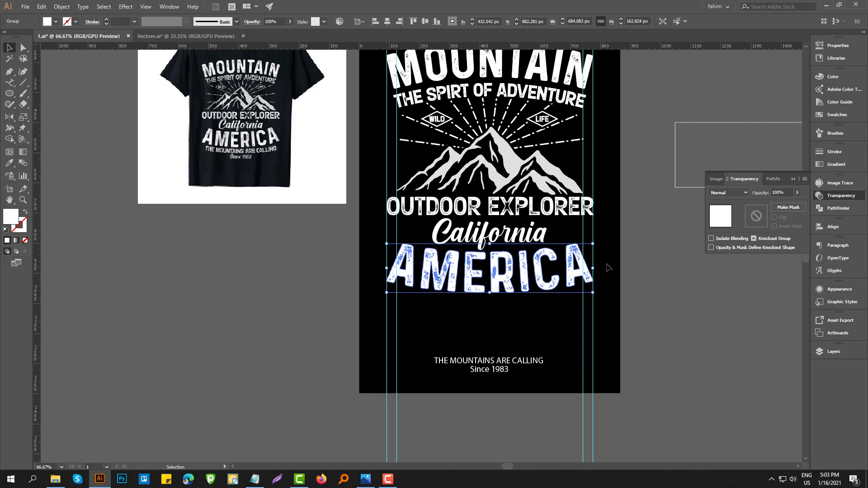
{"action": "left_click", "coordinate": [615, 260]}
Step: Move THE MOUNTAINS ARE CALLING up under AMERICA and give it the type style of OUTDOOR EXPLORER with the Eyedropper
{"action": "scroll", "coordinate": [508, 308], "scroll_direction": "down", "scroll_amount": 1}
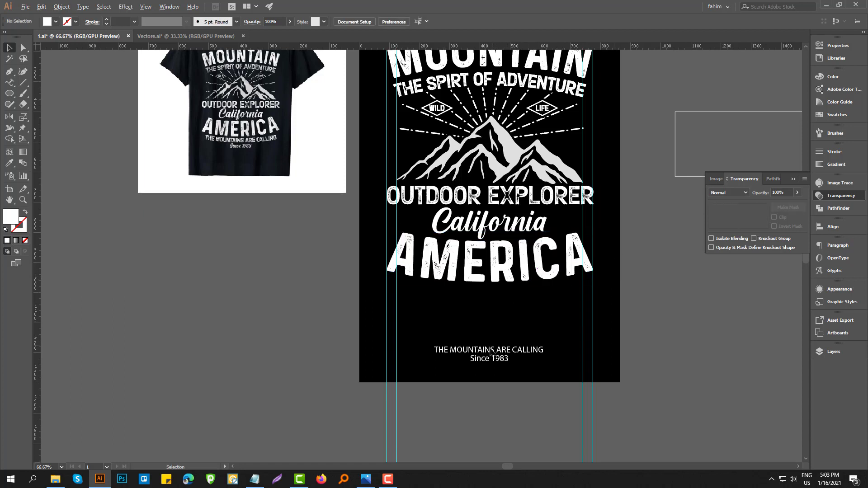
{"action": "left_click_drag", "start_coordinate": [496, 353], "coordinate": [498, 299]}
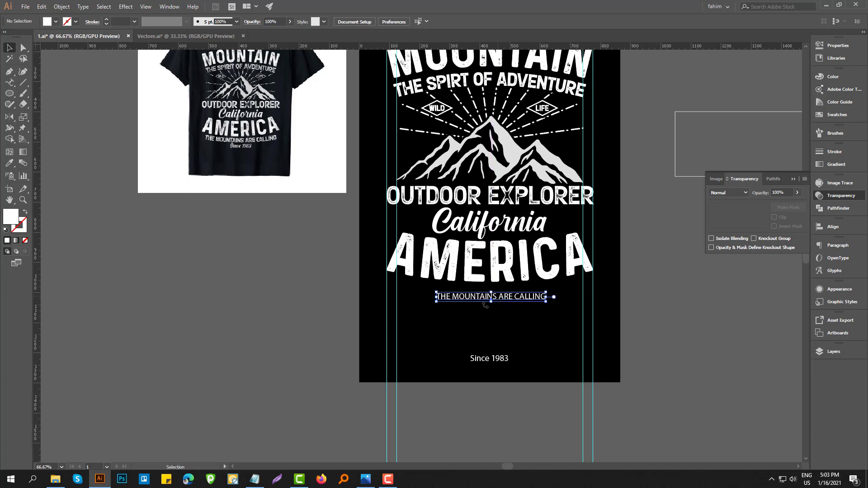
{"action": "left_click", "coordinate": [9, 162]}
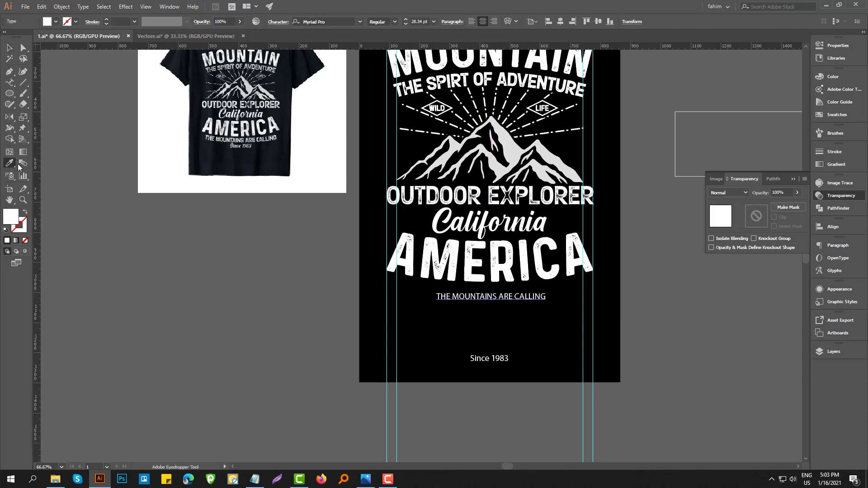
{"action": "left_click", "coordinate": [422, 197]}
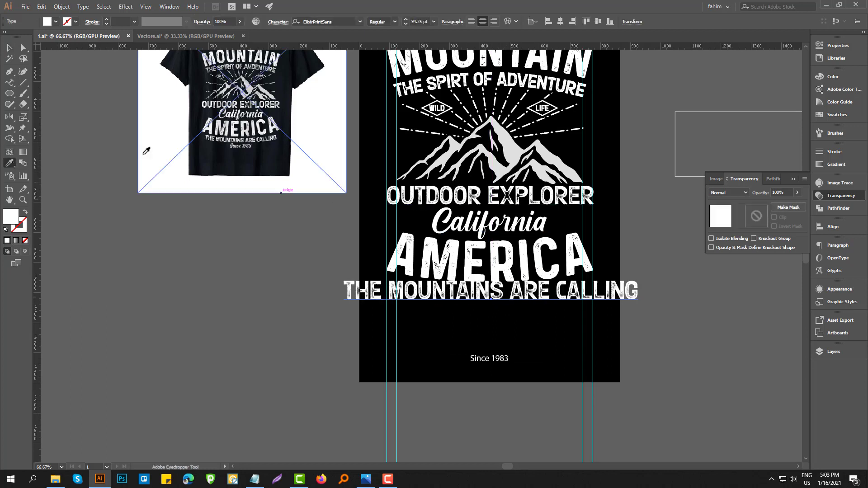
{"action": "left_click", "coordinate": [8, 49]}
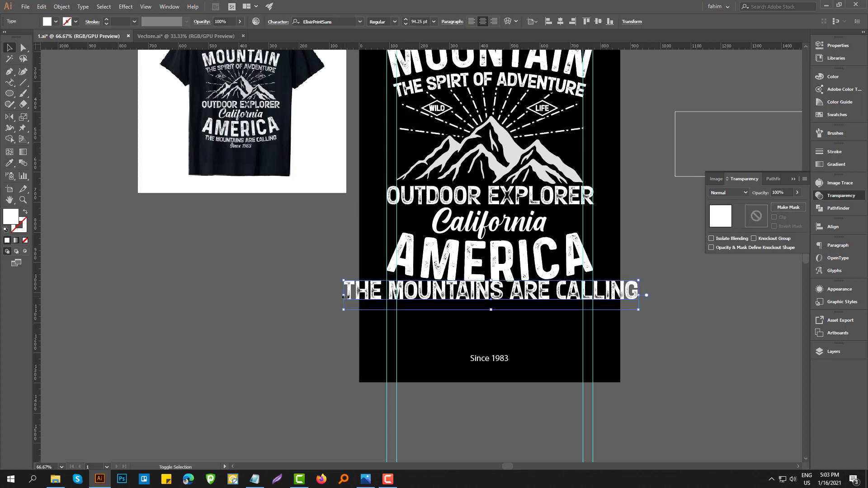
Step: Scale THE MOUNTAINS ARE CALLING to fit exactly between the two inner guides
{"action": "left_click_drag", "start_coordinate": [345, 297], "coordinate": [397, 297]}
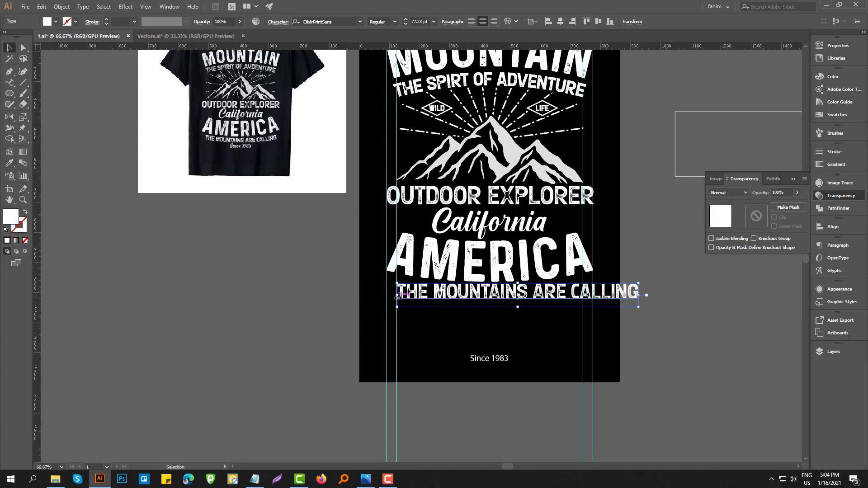
{"action": "scroll", "coordinate": [397, 296], "scroll_direction": "up", "scroll_amount": 1}
{"action": "scroll", "coordinate": [396, 324], "scroll_direction": "up", "scroll_amount": 4}
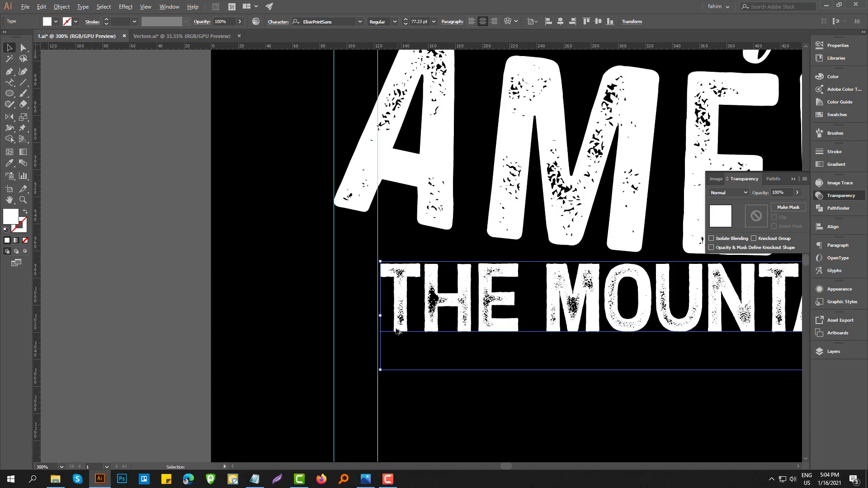
{"action": "scroll", "coordinate": [396, 331], "scroll_direction": "down", "scroll_amount": 4}
{"action": "scroll", "coordinate": [633, 332], "scroll_direction": "right", "scroll_amount": 2}
{"action": "scroll", "coordinate": [661, 335], "scroll_direction": "up", "scroll_amount": 4}
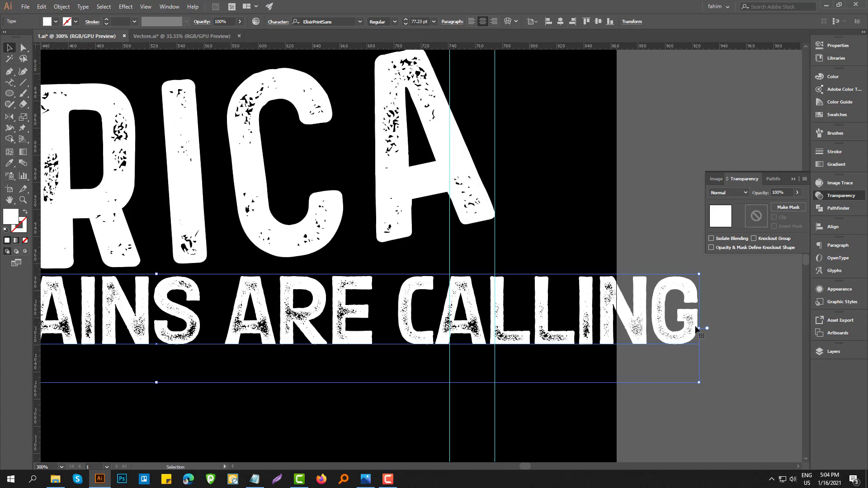
{"action": "left_click_drag", "start_coordinate": [698, 328], "coordinate": [450, 330]}
{"action": "scroll", "coordinate": [454, 329], "scroll_direction": "down", "scroll_amount": 4}
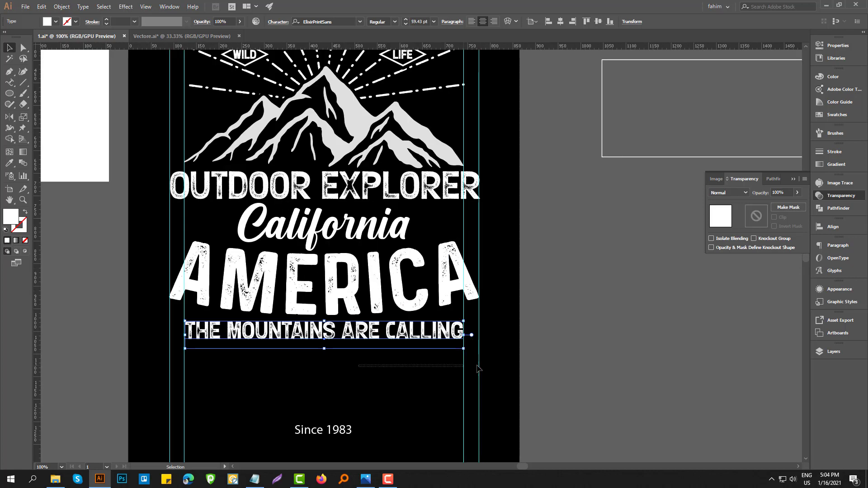
{"action": "left_click", "coordinate": [374, 396]}
Step: Try an Arc warp with a 16% horizontal bend on THE MOUNTAINS ARE CALLING, and undo it
{"action": "scroll", "coordinate": [465, 385], "scroll_direction": "left", "scroll_amount": 5}
{"action": "scroll", "coordinate": [497, 358], "scroll_direction": "down", "scroll_amount": 1}
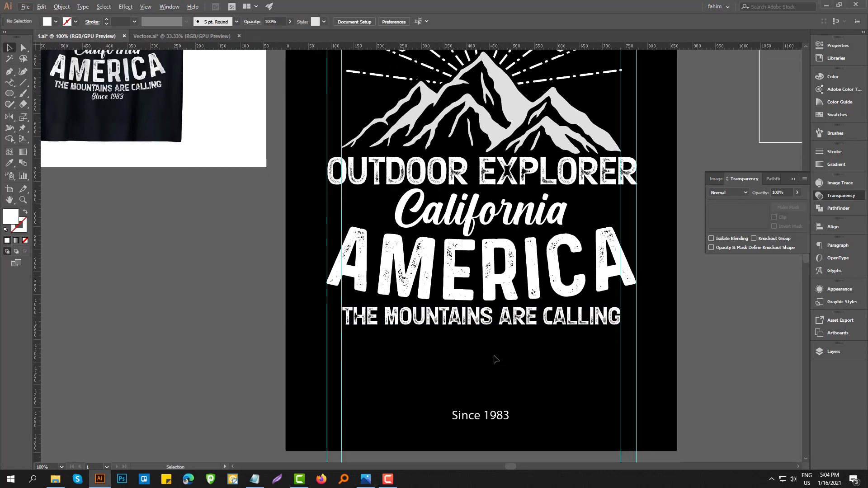
{"action": "scroll", "coordinate": [486, 358], "scroll_direction": "down", "scroll_amount": 1}
{"action": "scroll", "coordinate": [469, 350], "scroll_direction": "up", "scroll_amount": 1}
{"action": "left_click", "coordinate": [475, 330]}
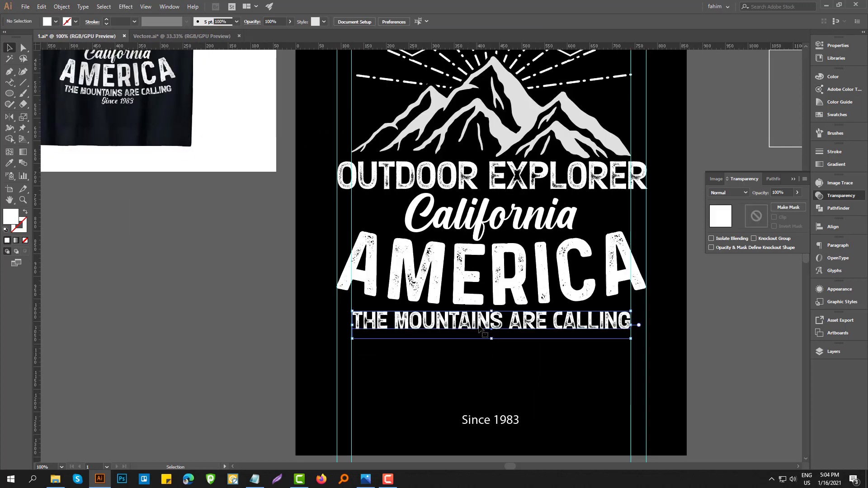
{"action": "left_click", "coordinate": [121, 5]}
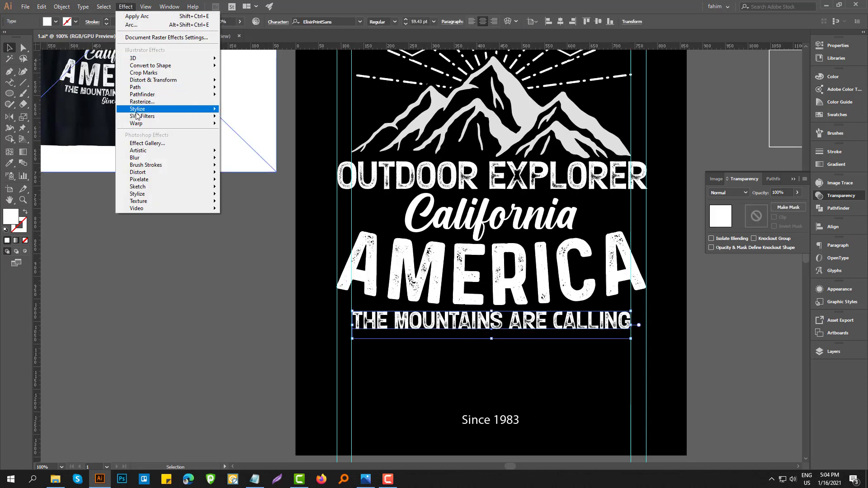
{"action": "mouse_move", "coordinate": [151, 128]}
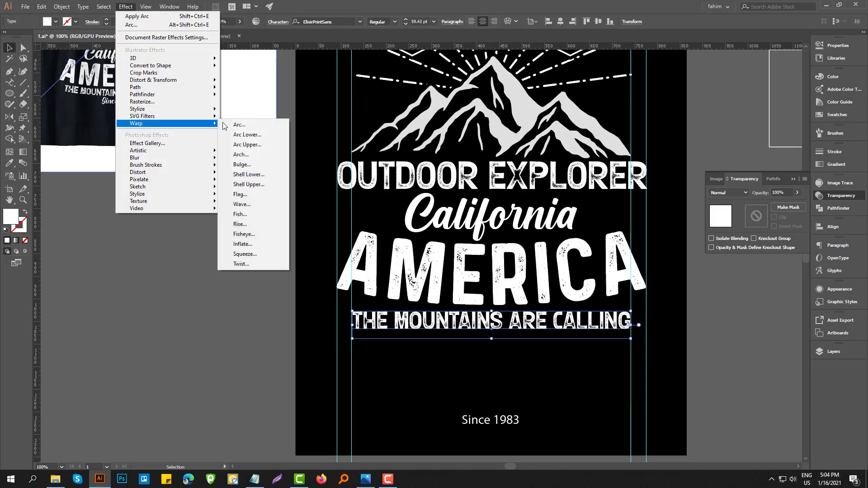
{"action": "left_click", "coordinate": [249, 124]}
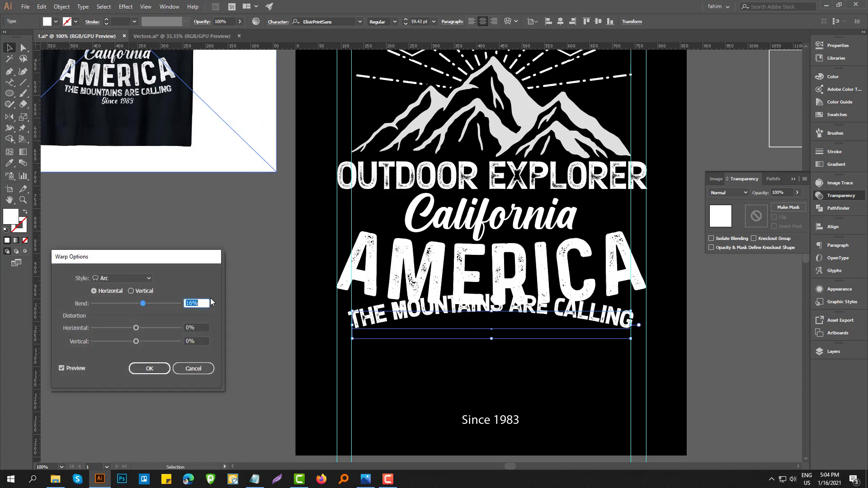
{"action": "left_click", "coordinate": [158, 368]}
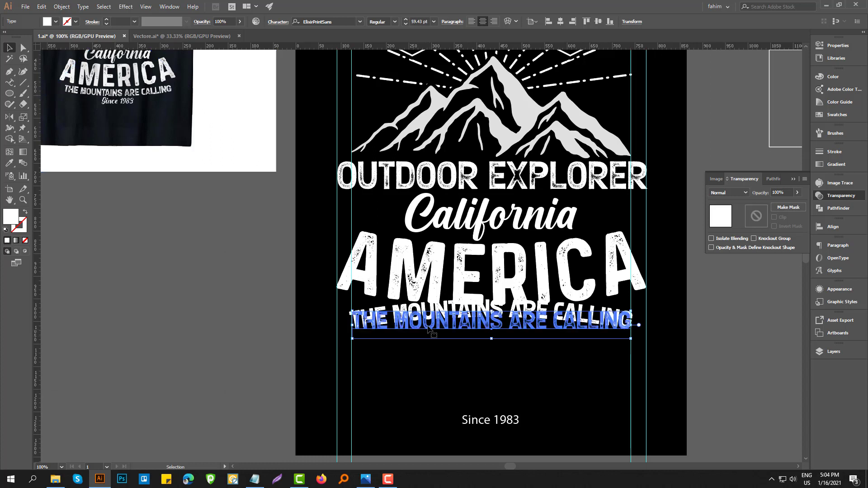
{"action": "key", "text": "ctrl+z"}
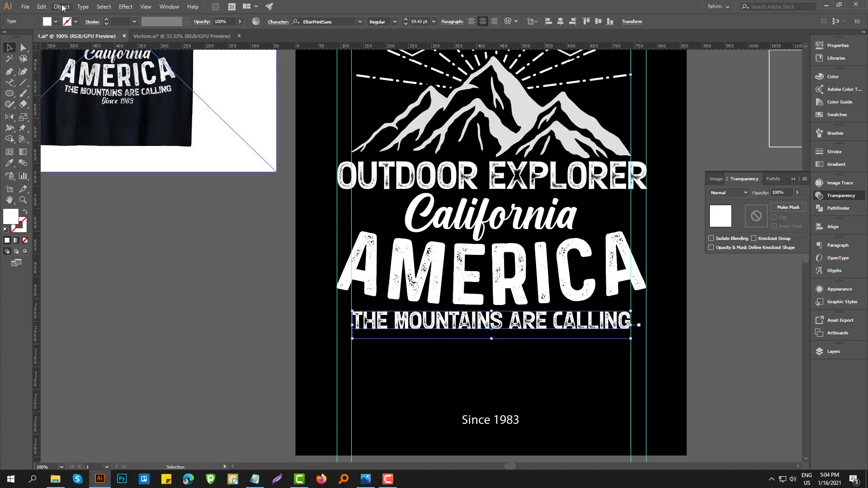
Step: Warp THE MOUNTAINS ARE CALLING with a horizontal Arc effect, using a negative bend of about -11% so it follows AMERICA's lower curve
{"action": "left_click", "coordinate": [125, 7]}
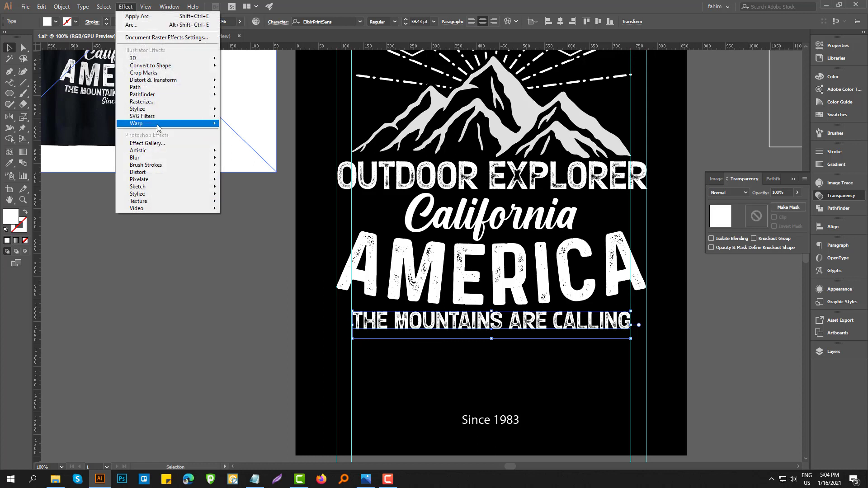
{"action": "mouse_move", "coordinate": [162, 125]}
{"action": "left_click", "coordinate": [256, 126]}
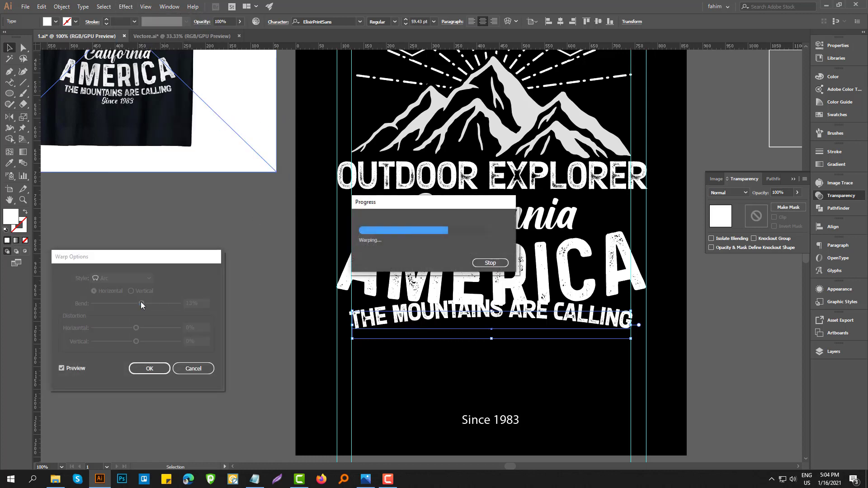
{"action": "left_click_drag", "start_coordinate": [141, 303], "coordinate": [138, 304]}
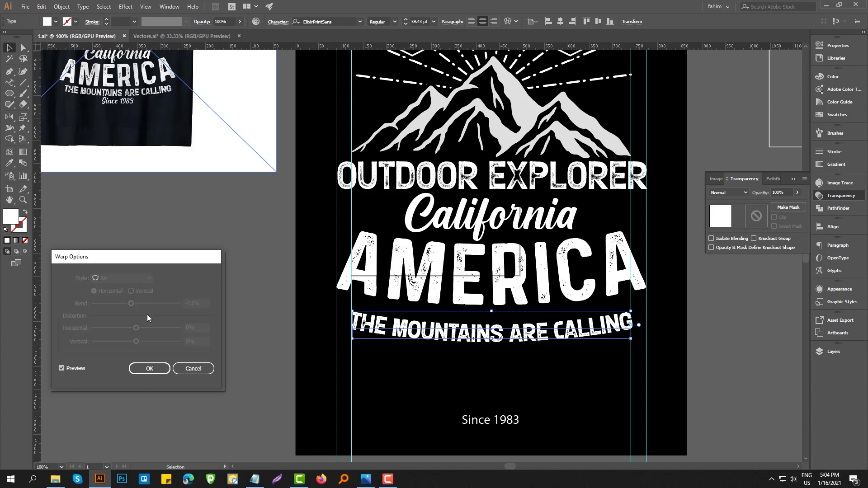
{"action": "left_click", "coordinate": [158, 370]}
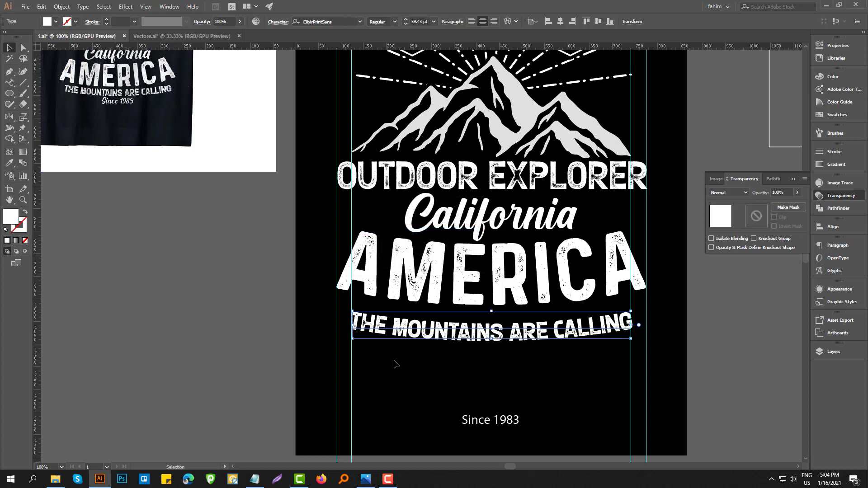
Step: Move the warped THE MOUNTAINS ARE CALLING line up to sit closely beneath AMERICA, leaving a narrow gap
{"action": "key", "text": "Up"}
{"action": "key", "text": "Up"}
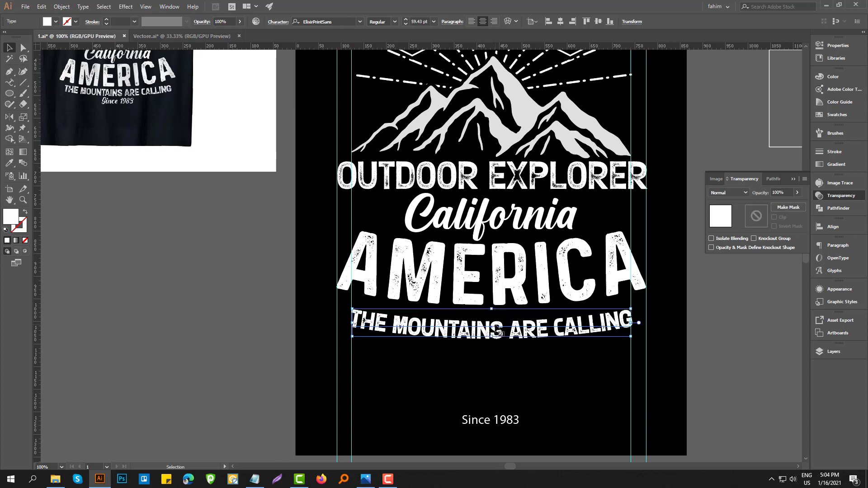
{"action": "left_click_drag", "start_coordinate": [500, 333], "coordinate": [496, 329]}
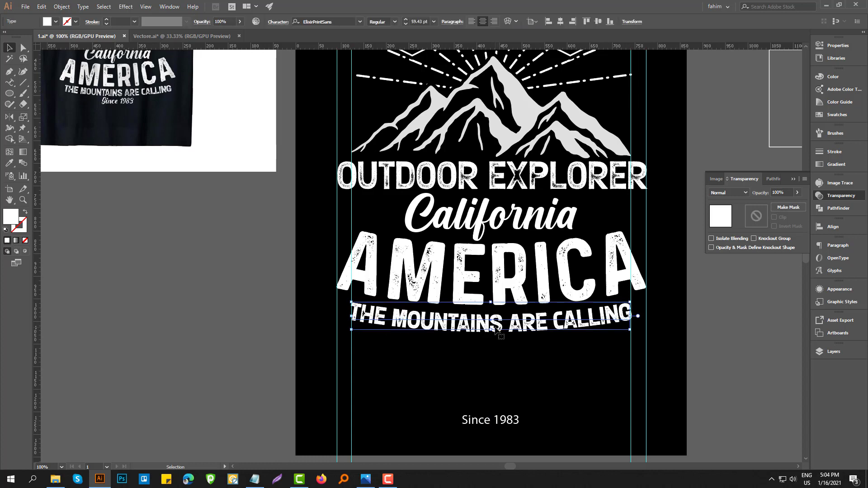
{"action": "left_click", "coordinate": [507, 362]}
{"action": "left_click", "coordinate": [495, 330]}
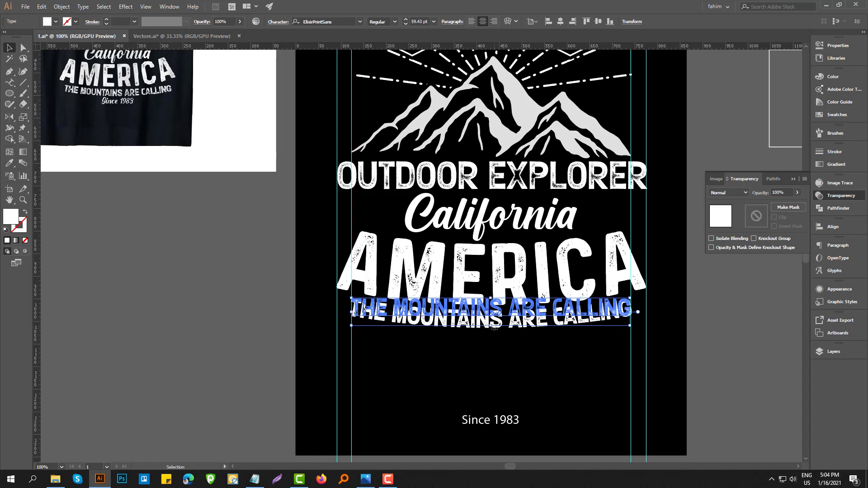
{"action": "key", "text": "Down"}
{"action": "key", "text": "Down"}
{"action": "key", "text": "Down"}
{"action": "left_click", "coordinate": [521, 372]}
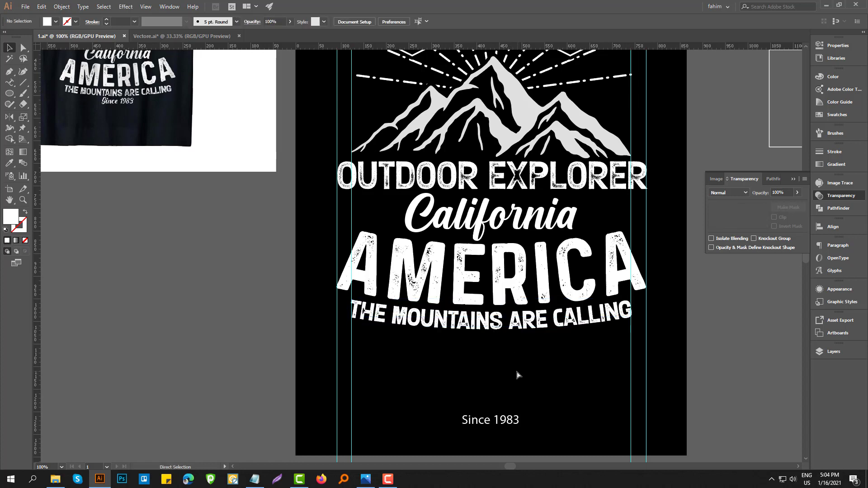
Step: Expand the warped THE MOUNTAINS ARE CALLING line and clear the selection
{"action": "left_click", "coordinate": [504, 325]}
{"action": "key", "text": "alt+o"}
{"action": "key", "text": "e"}
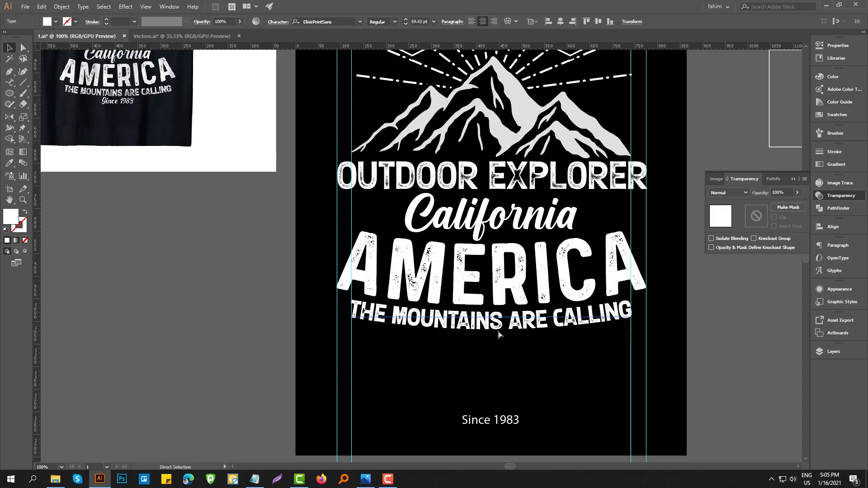
{"action": "left_click", "coordinate": [479, 367]}
Step: Move Since 1983 up beneath THE MOUNTAINS ARE CALLING and apply California's script type style to it with the Eyedropper
{"action": "scroll", "coordinate": [504, 377], "scroll_direction": "down", "scroll_amount": 1}
{"action": "scroll", "coordinate": [500, 401], "scroll_direction": "up", "scroll_amount": 1}
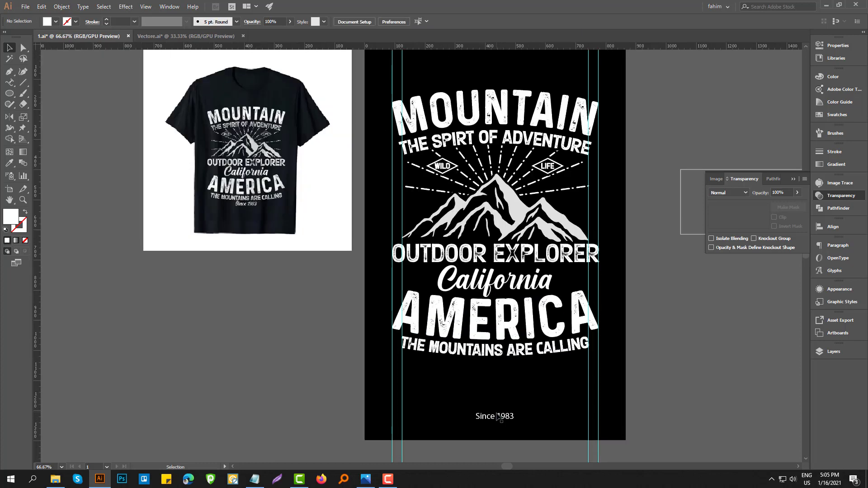
{"action": "left_click_drag", "start_coordinate": [497, 408], "coordinate": [495, 359]}
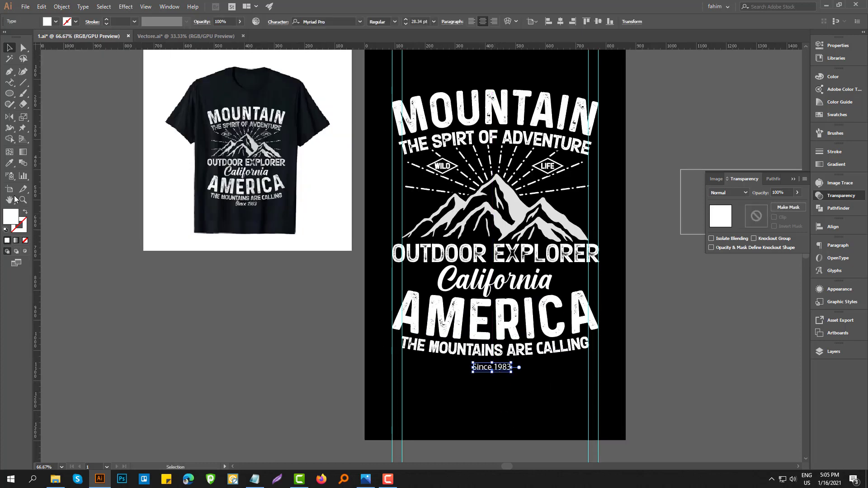
{"action": "left_click", "coordinate": [9, 163]}
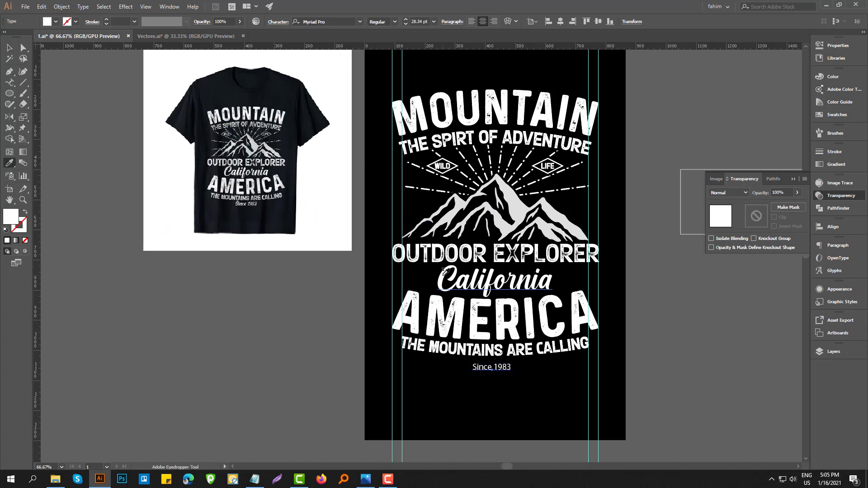
{"action": "left_click", "coordinate": [443, 270]}
{"action": "left_click", "coordinate": [7, 50]}
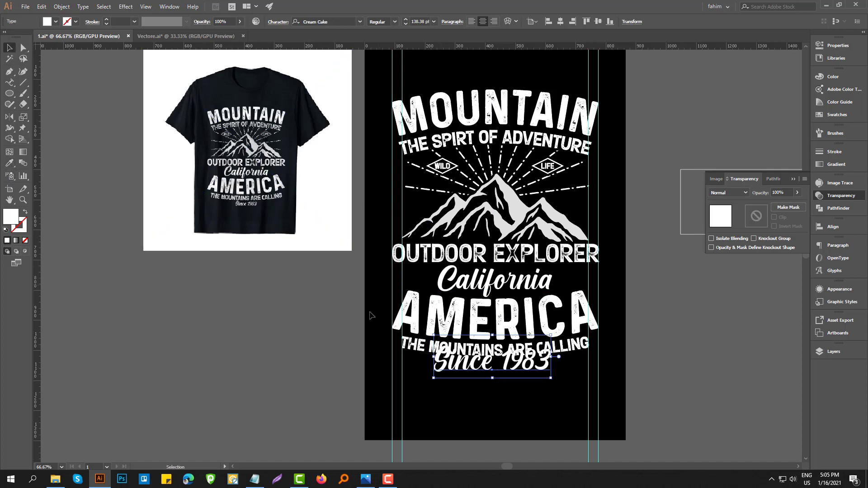
Step: Shrink Since 1983 to about 40 pt and place it beneath the middle of THE MOUNTAINS ARE CALLING
{"action": "scroll", "coordinate": [539, 368], "scroll_direction": "up", "scroll_amount": 1}
{"action": "left_click_drag", "start_coordinate": [557, 320], "coordinate": [541, 336]}
{"action": "left_click_drag", "start_coordinate": [460, 360], "coordinate": [461, 367]}
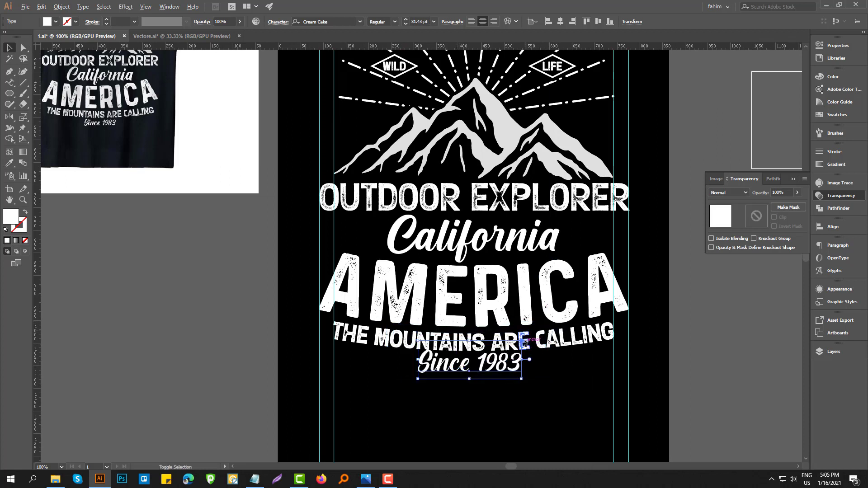
{"action": "left_click_drag", "start_coordinate": [521, 340], "coordinate": [480, 374]}
{"action": "left_click", "coordinate": [489, 387]}
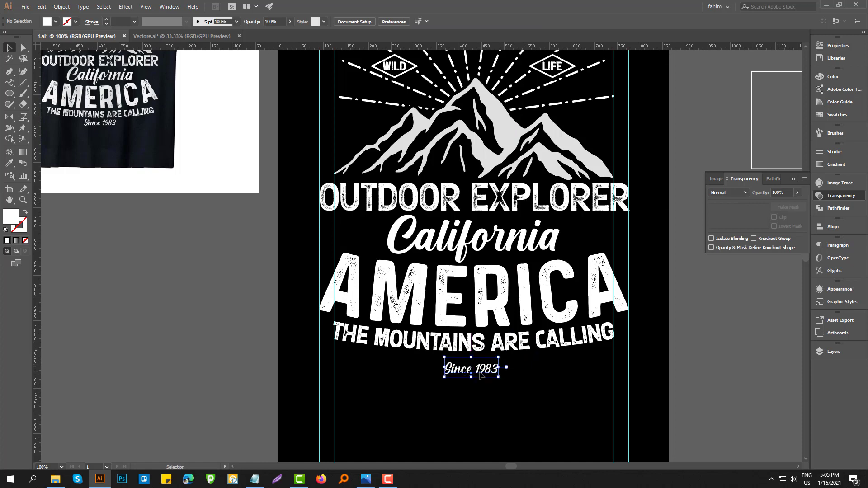
Step: Center Since 1983 horizontally and move it straight up to sit closely beneath THE MOUNTAINS ARE CALLING
{"action": "scroll", "coordinate": [480, 373], "scroll_direction": "up", "scroll_amount": 2}
{"action": "mouse_move", "coordinate": [517, 342]}
{"action": "left_mouse_down"}
{"action": "mouse_move", "coordinate": [534, 347]}
{"action": "mouse_move", "coordinate": [514, 343]}
{"action": "left_mouse_up"}
{"action": "left_click", "coordinate": [561, 21]}
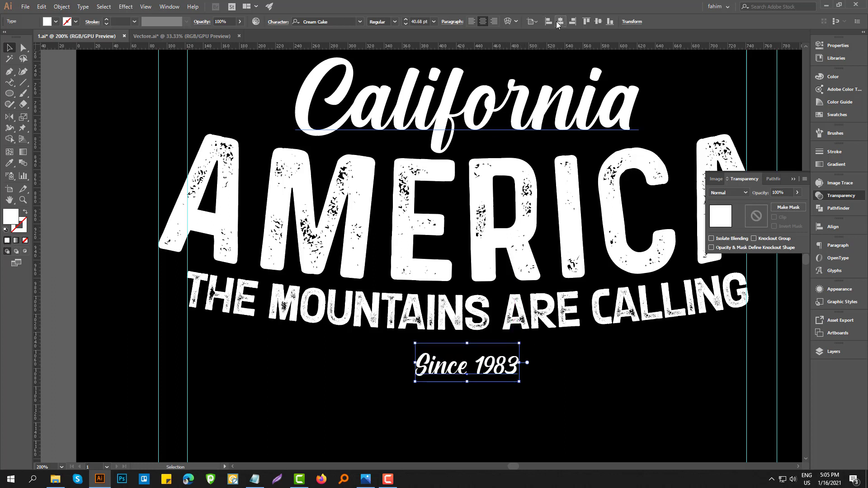
{"action": "left_click", "coordinate": [487, 367], "text": "shift"}
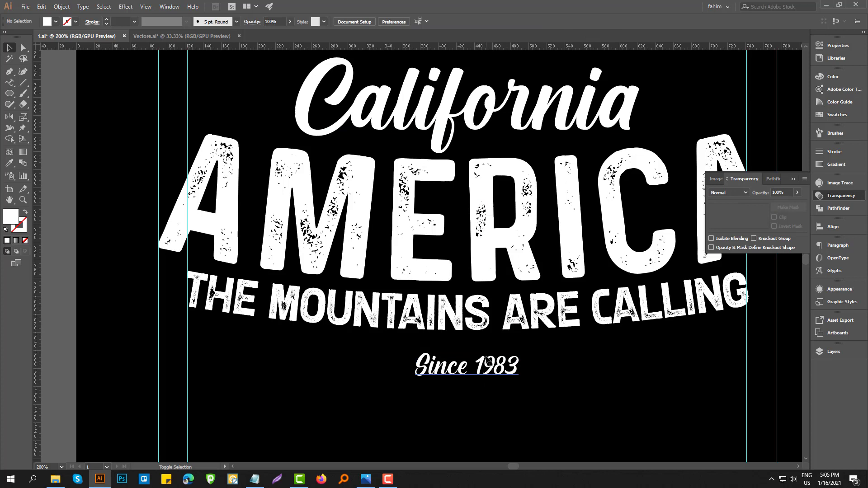
{"action": "left_click_drag", "start_coordinate": [487, 367], "coordinate": [487, 354]}
{"action": "left_click", "coordinate": [593, 364]}
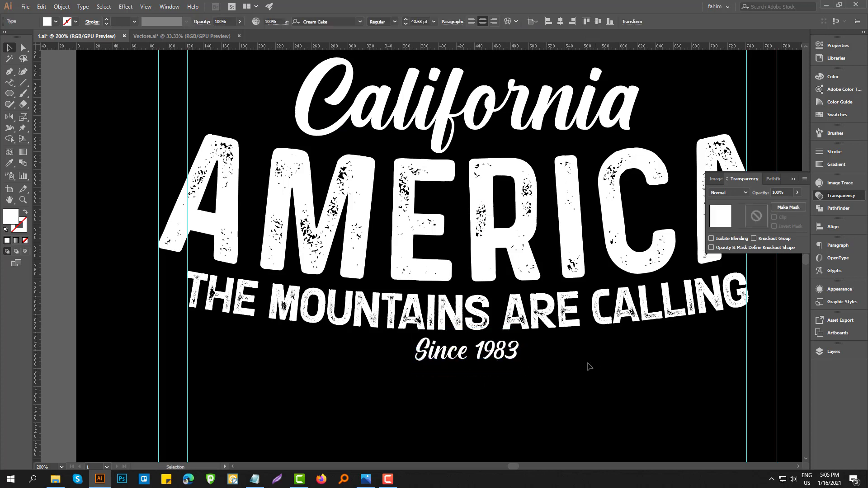
Step: Move the white feathered arrow graphic down from above the artboard to just above and beside the artboard's upper edge
{"action": "scroll", "coordinate": [548, 366], "scroll_direction": "down", "scroll_amount": 4}
{"action": "scroll", "coordinate": [626, 370], "scroll_direction": "down", "scroll_amount": 2}
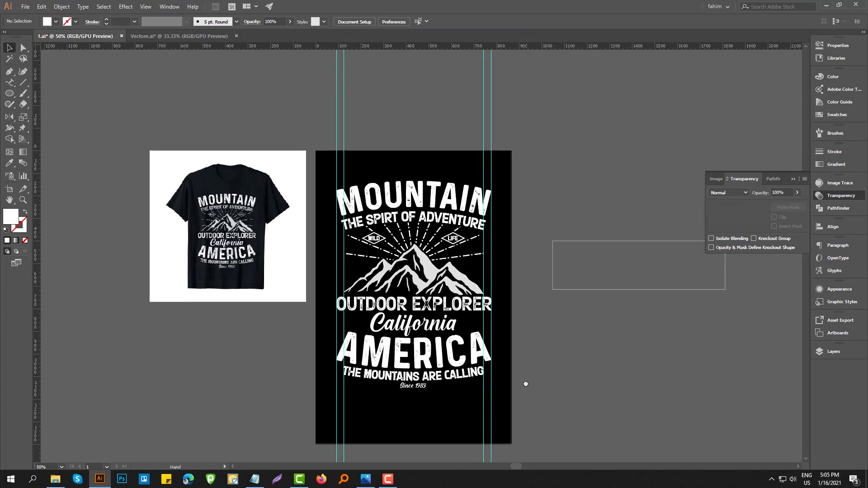
{"action": "scroll", "coordinate": [549, 199], "scroll_direction": "up", "scroll_amount": 2}
{"action": "left_click", "coordinate": [537, 186]}
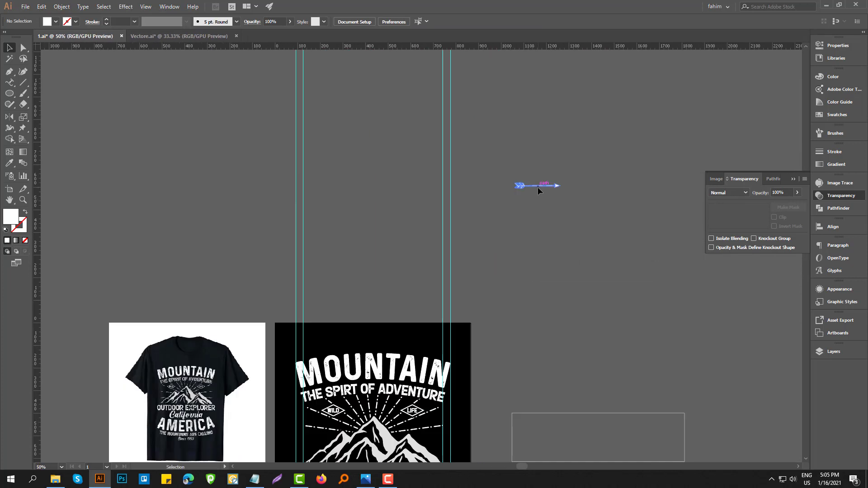
{"action": "left_click_drag", "start_coordinate": [538, 186], "coordinate": [529, 311]}
{"action": "scroll", "coordinate": [529, 325], "scroll_direction": "up", "scroll_amount": 3}
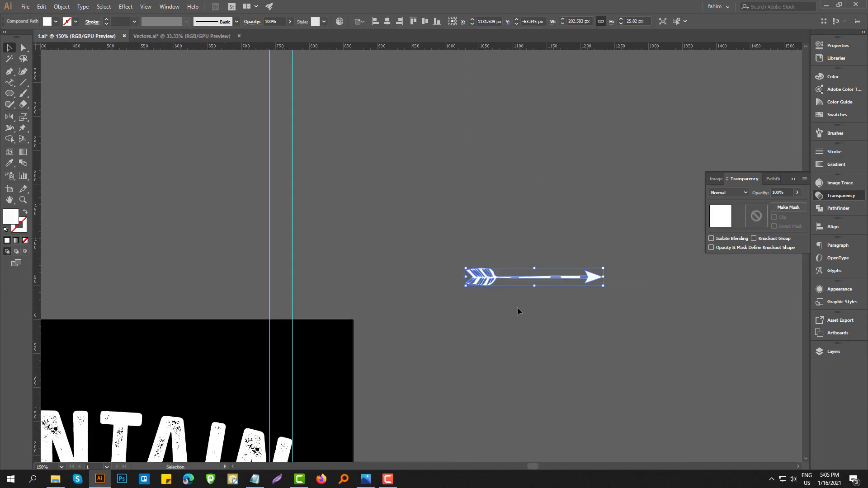
{"action": "scroll", "coordinate": [517, 309], "scroll_direction": "down", "scroll_amount": 1}
{"action": "left_click", "coordinate": [487, 307]}
Step: Draw a closed Pen shape over the middle section of the arrow's shaft
{"action": "left_click", "coordinate": [16, 71]}
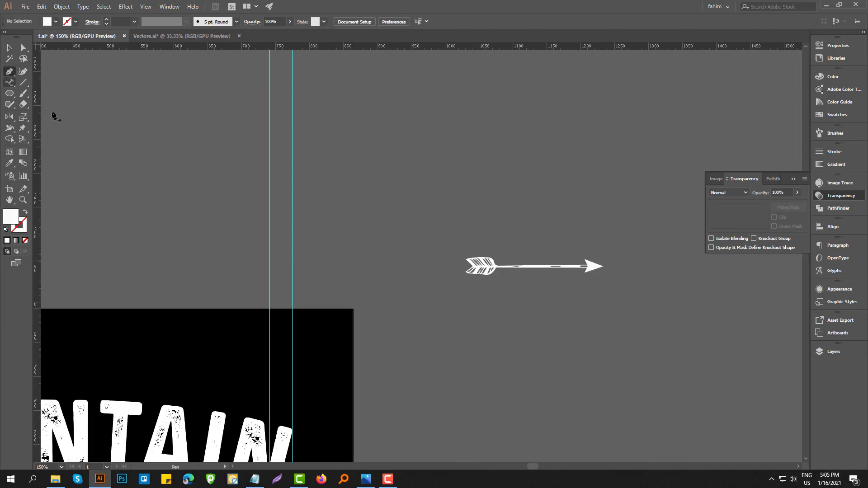
{"action": "scroll", "coordinate": [492, 298], "scroll_direction": "up", "scroll_amount": 2}
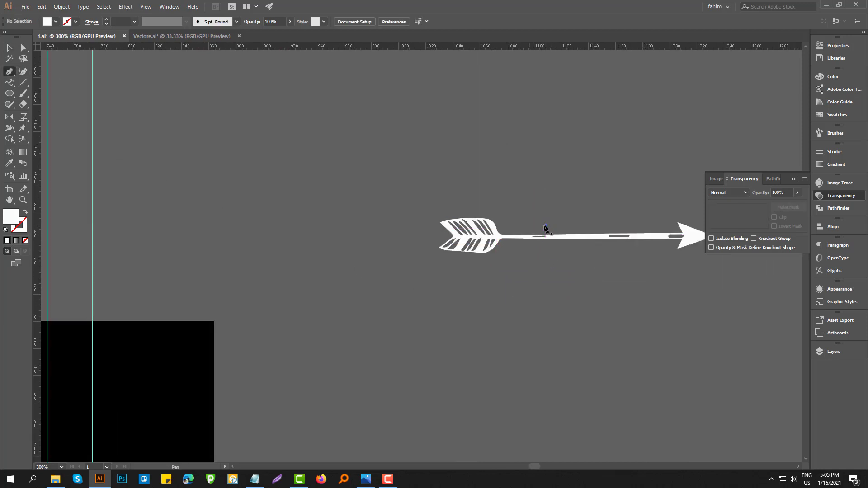
{"action": "left_click", "coordinate": [546, 253]}
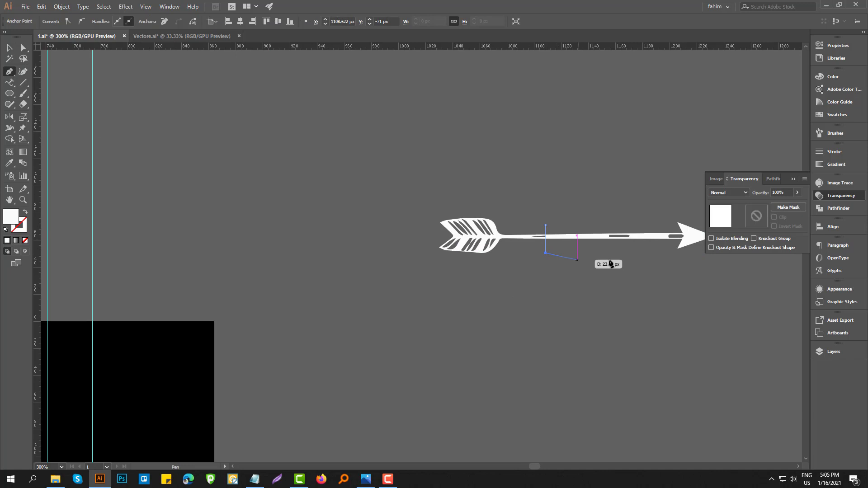
{"action": "left_click", "coordinate": [634, 259]}
{"action": "left_click", "coordinate": [629, 244]}
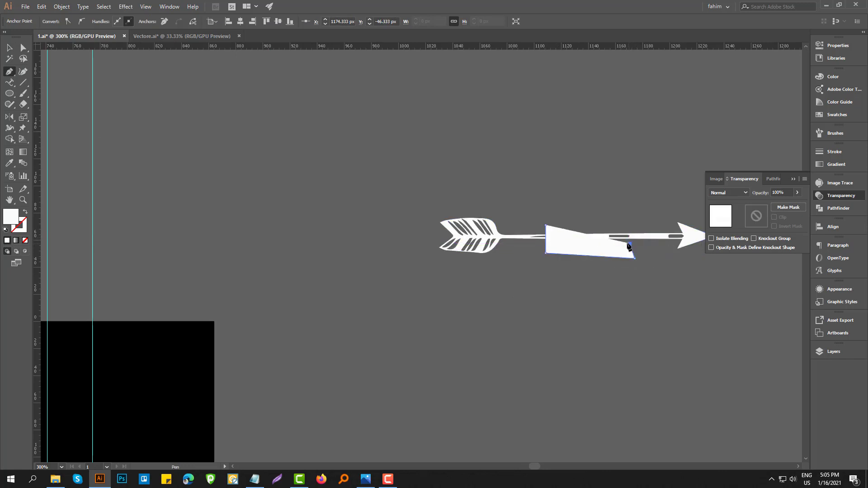
{"action": "left_click", "coordinate": [629, 218]}
{"action": "left_click", "coordinate": [579, 215]}
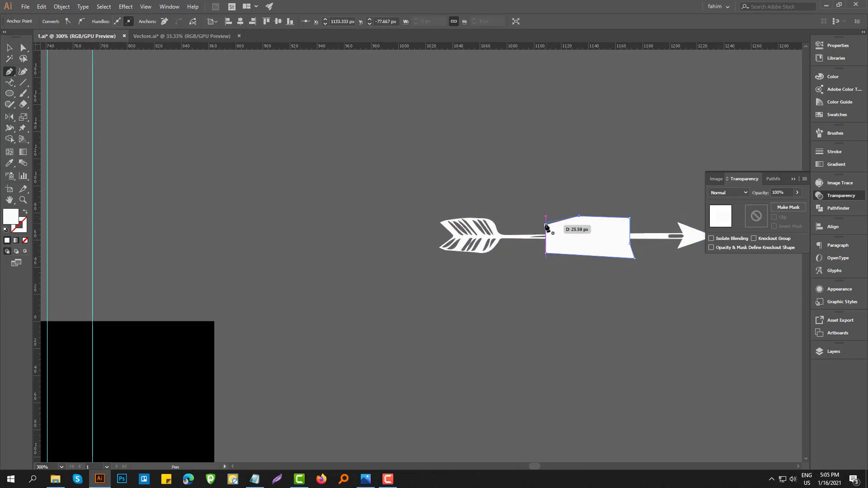
{"action": "left_click", "coordinate": [546, 225]}
Step: Divide the arrow with the overlapping Pen shape using Pathfinder and ungroup the resulting pieces
{"action": "left_click", "coordinate": [11, 48]}
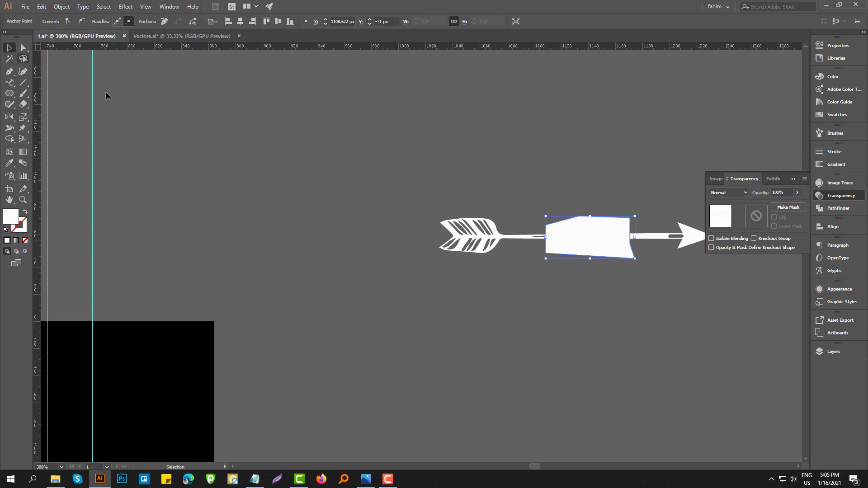
{"action": "left_click", "coordinate": [517, 177]}
{"action": "left_click_drag", "start_coordinate": [633, 273], "coordinate": [636, 275]}
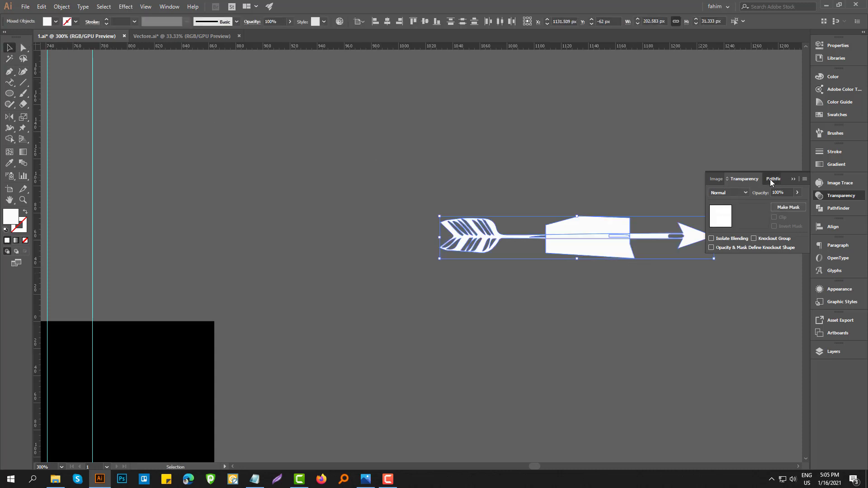
{"action": "left_click", "coordinate": [772, 179]}
{"action": "right_click", "coordinate": [633, 232]}
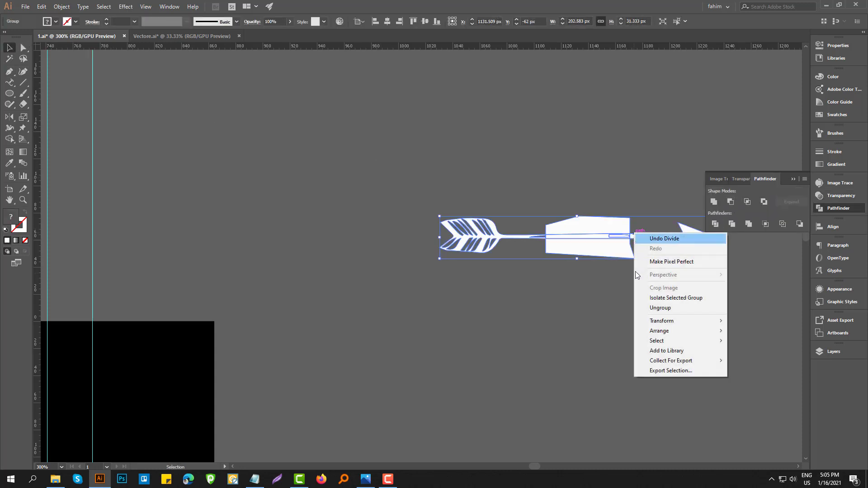
{"action": "left_click", "coordinate": [653, 307]}
Step: Delete the divided middle pieces, leaving only the arrow's feathered tail and its head
{"action": "left_click", "coordinate": [646, 322]}
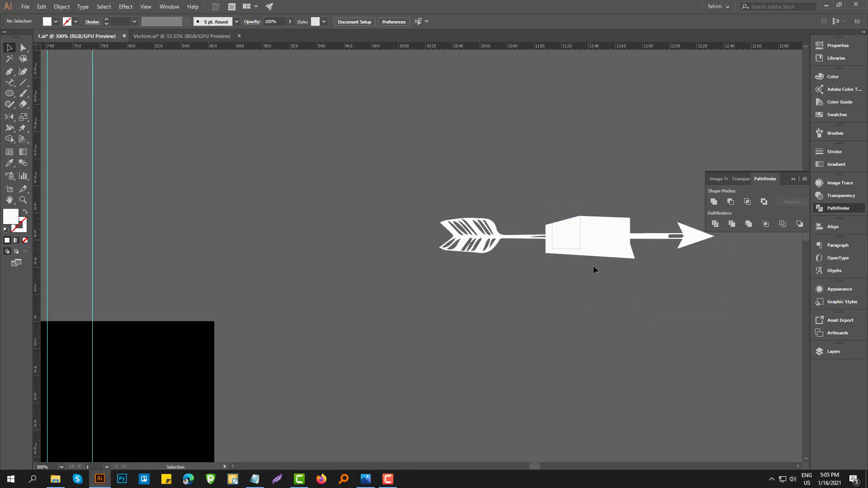
{"action": "left_click_drag", "start_coordinate": [615, 300], "coordinate": [612, 298]}
{"action": "key", "text": "Delete"}
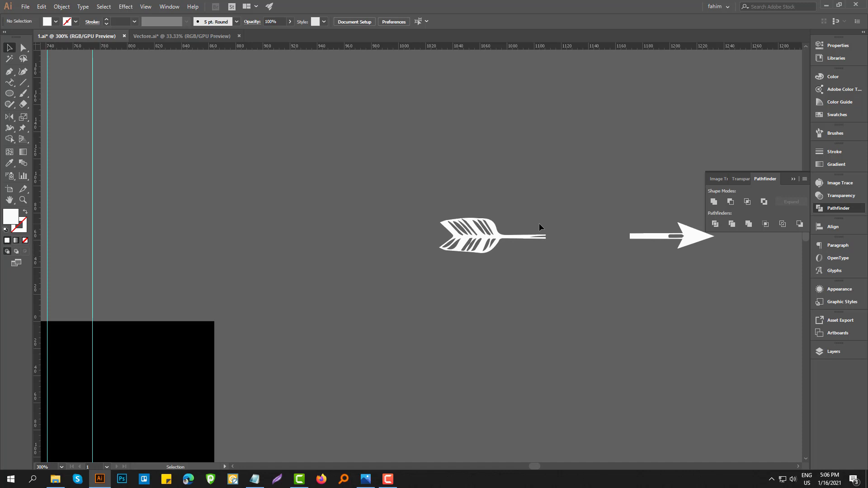
Step: Group the feathered tail pieces and the arrowhead pieces as two separate groups
{"action": "scroll", "coordinate": [539, 223], "scroll_direction": "down", "scroll_amount": 3}
{"action": "left_click_drag", "start_coordinate": [511, 212], "coordinate": [550, 261]}
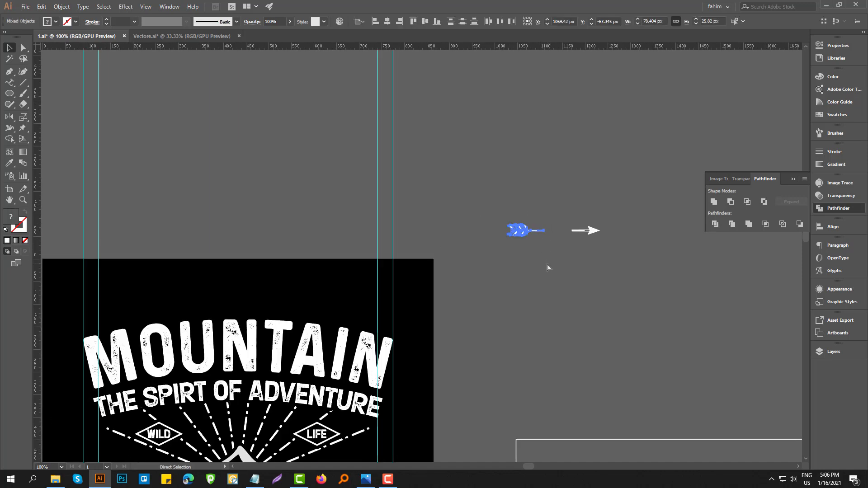
{"action": "key", "text": "ctrl+g"}
{"action": "left_click", "coordinate": [566, 265]}
{"action": "left_click_drag", "start_coordinate": [559, 196], "coordinate": [617, 254]}
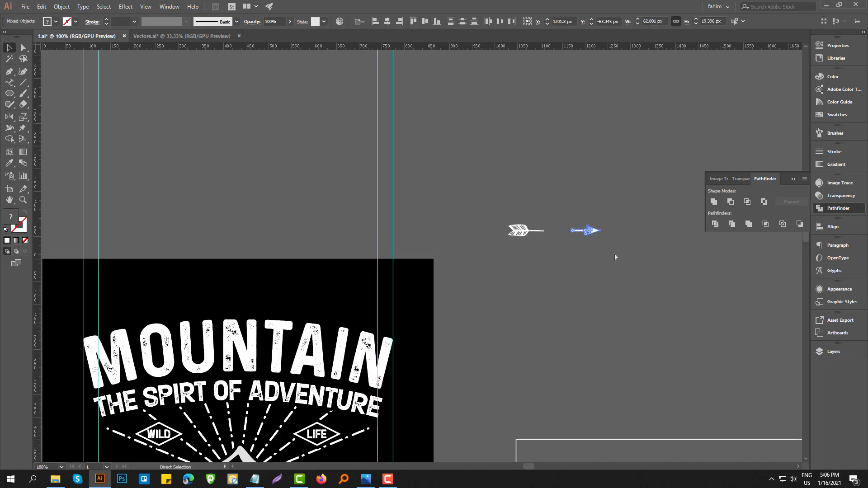
{"action": "key", "text": "ctrl+g"}
Step: Move both arrow halves down to the height of California and enlarge them together slightly
{"action": "scroll", "coordinate": [602, 251], "scroll_direction": "down", "scroll_amount": 8}
{"action": "scroll", "coordinate": [581, 254], "scroll_direction": "down", "scroll_amount": 2}
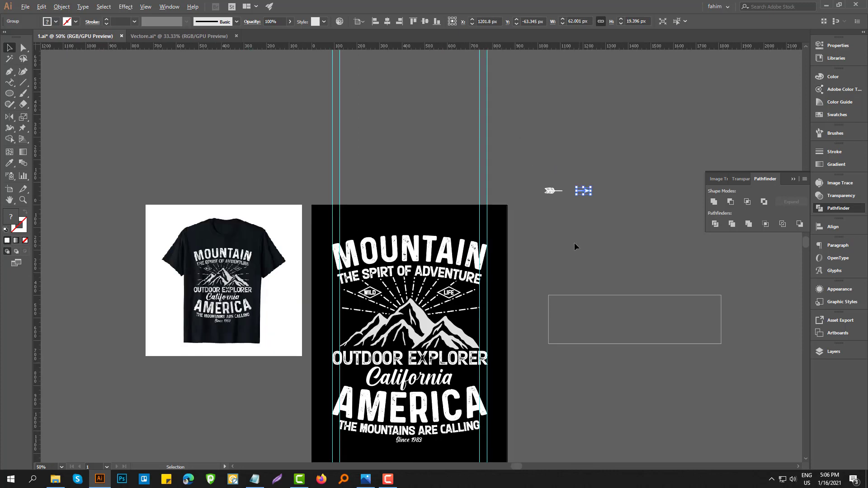
{"action": "left_click_drag", "start_coordinate": [580, 200], "coordinate": [512, 377]}
{"action": "scroll", "coordinate": [488, 389], "scroll_direction": "up", "scroll_amount": 3}
{"action": "scroll", "coordinate": [500, 377], "scroll_direction": "down", "scroll_amount": 6}
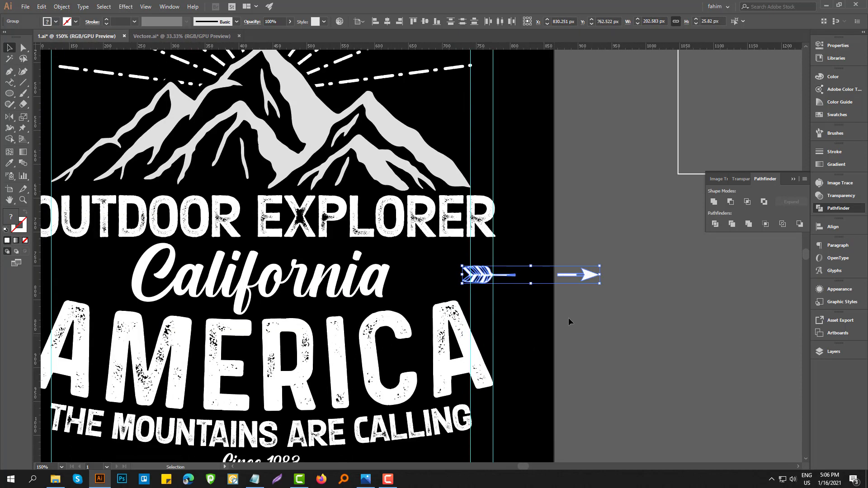
{"action": "left_click_drag", "start_coordinate": [598, 284], "coordinate": [616, 302]}
{"action": "left_click", "coordinate": [605, 322]}
Step: Place the feathered tail just before California's C and the arrowhead just after its final a
{"action": "left_click_drag", "start_coordinate": [549, 350], "coordinate": [626, 329]}
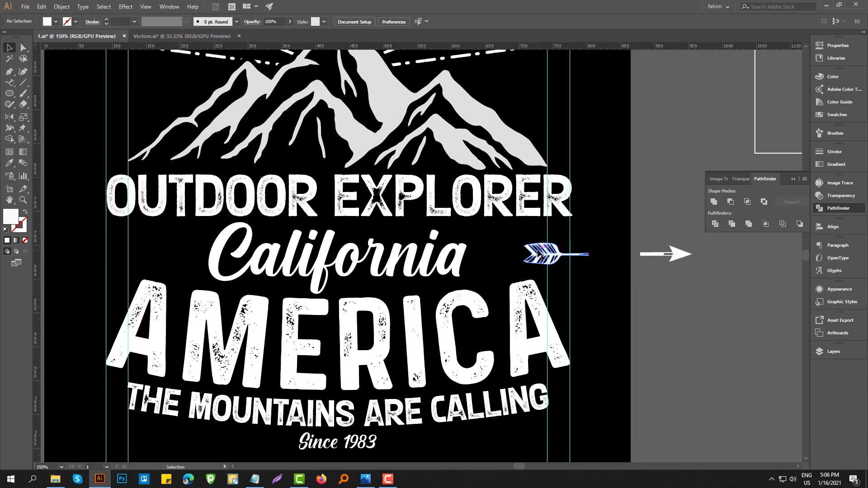
{"action": "left_click_drag", "start_coordinate": [556, 253], "coordinate": [114, 257]}
{"action": "left_click_drag", "start_coordinate": [660, 258], "coordinate": [483, 261]}
{"action": "key", "text": "ctrl+shift+a"}
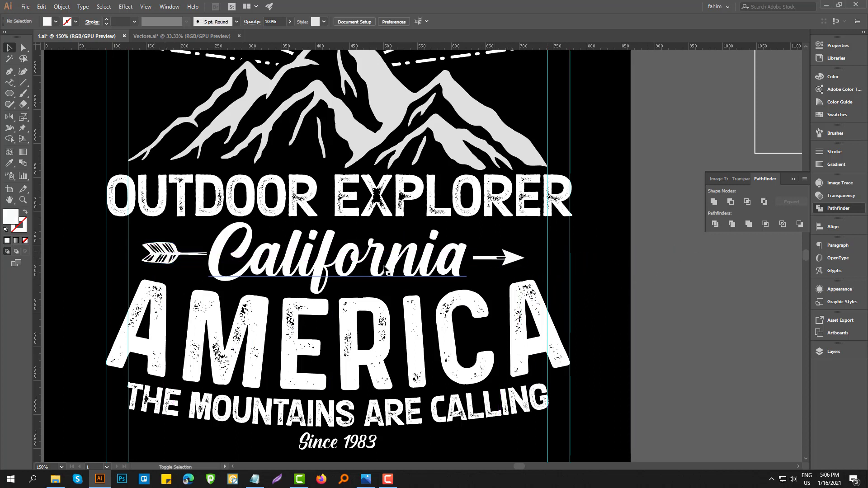
Step: Align the feathered tail and the arrowhead to each other by their vertical centers
{"action": "left_click", "coordinate": [515, 260]}
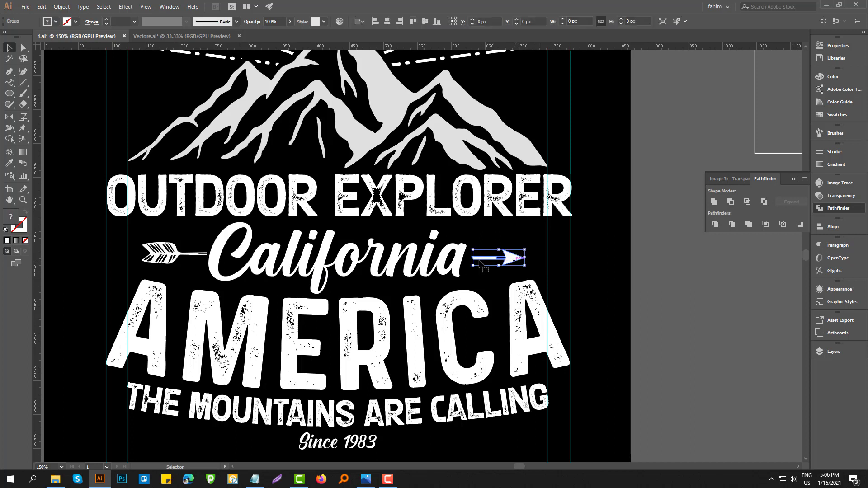
{"action": "left_click", "coordinate": [176, 252], "text": "shift"}
{"action": "left_click", "coordinate": [176, 254]}
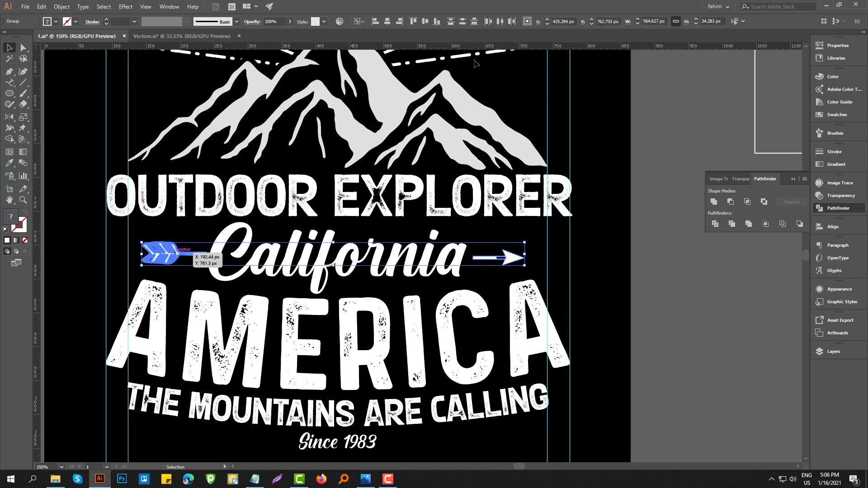
{"action": "left_click", "coordinate": [425, 22]}
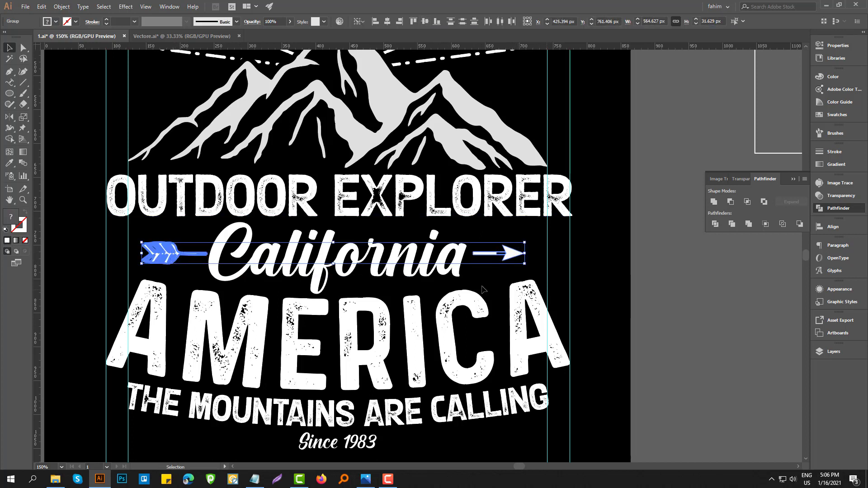
{"action": "left_click", "coordinate": [658, 298]}
Step: Group the feathered tail with the arrowhead and nudge the group down slightly beside California
{"action": "left_click", "coordinate": [506, 255]}
{"action": "left_click", "coordinate": [159, 258], "text": "shift"}
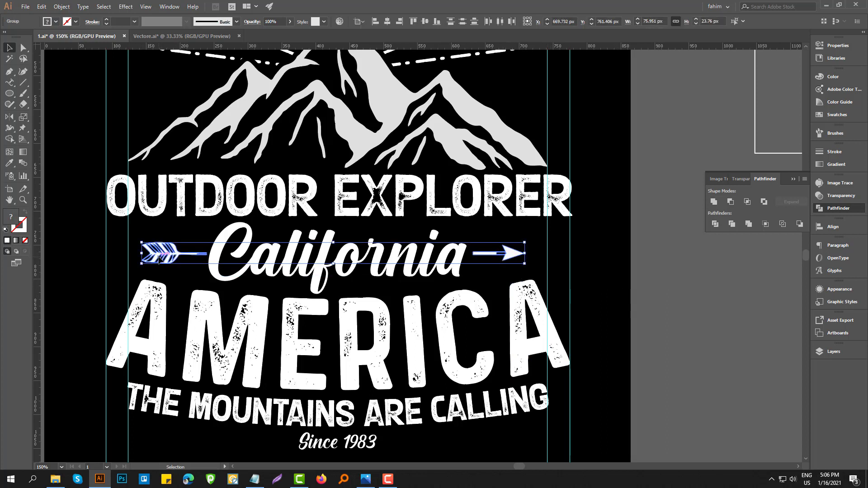
{"action": "key", "text": "ctrl+g"}
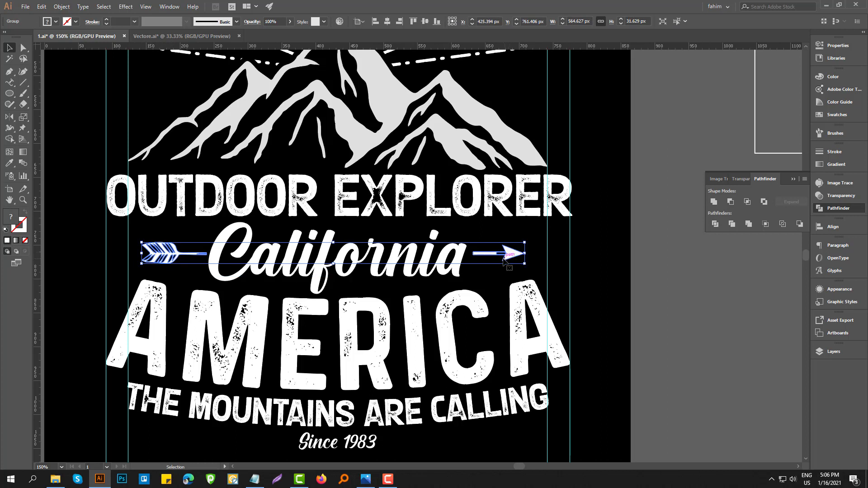
{"action": "key", "text": "Down"}
{"action": "key", "text": "Down"}
{"action": "key", "text": "Down"}
{"action": "key", "text": "Down"}
{"action": "key", "text": "Down"}
{"action": "key", "text": "Down"}
{"action": "key", "text": "Down"}
{"action": "key", "text": "Down"}
{"action": "key", "text": "Down"}
{"action": "key", "text": "Down"}
{"action": "key", "text": "Down"}
{"action": "key", "text": "Down"}
{"action": "left_click", "coordinate": [634, 263]}
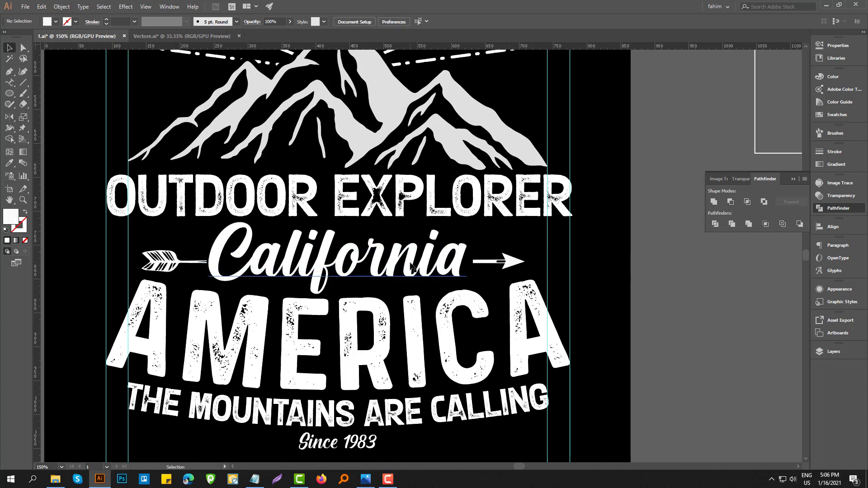
Step: Expand the OUTDOOR EXPLORER text into shapes with Object and Fill enabled
{"action": "left_click", "coordinate": [412, 270]}
{"action": "key", "text": "ctrl+shift+a"}
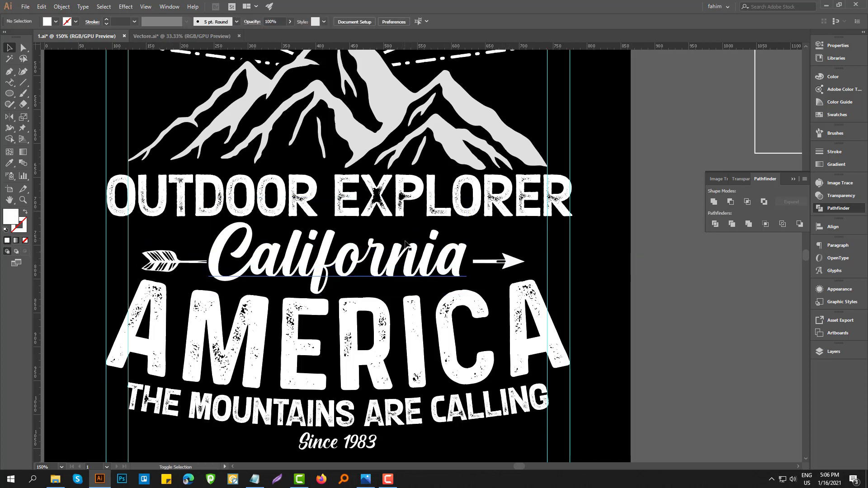
{"action": "left_click", "coordinate": [475, 192]}
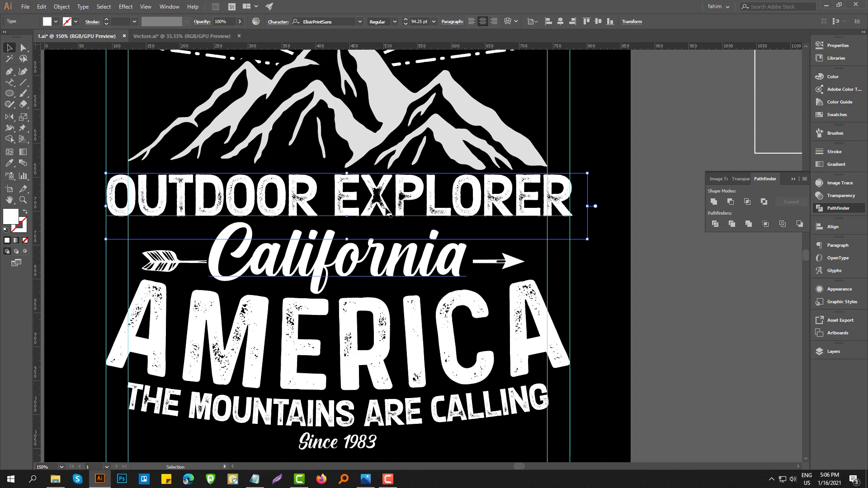
{"action": "key", "text": "a"}
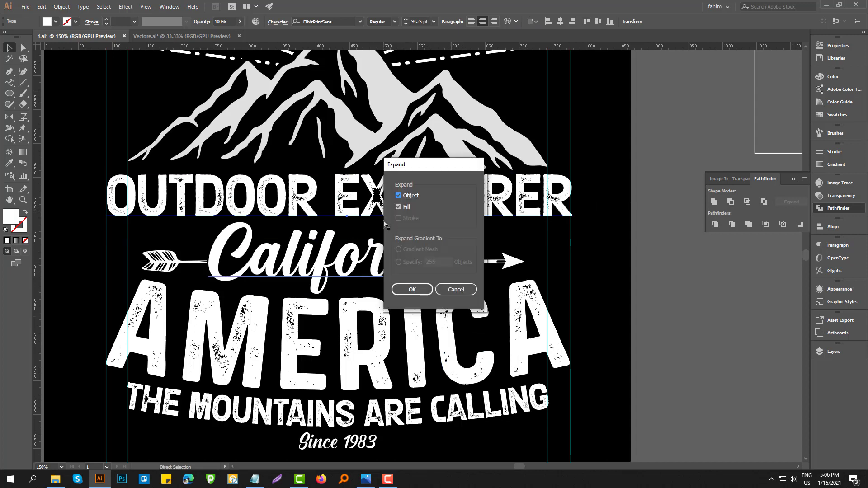
{"action": "left_click", "coordinate": [411, 289]}
Step: Expand the California text into outlined shapes
{"action": "left_click", "coordinate": [445, 270]}
{"action": "left_click", "coordinate": [442, 265]}
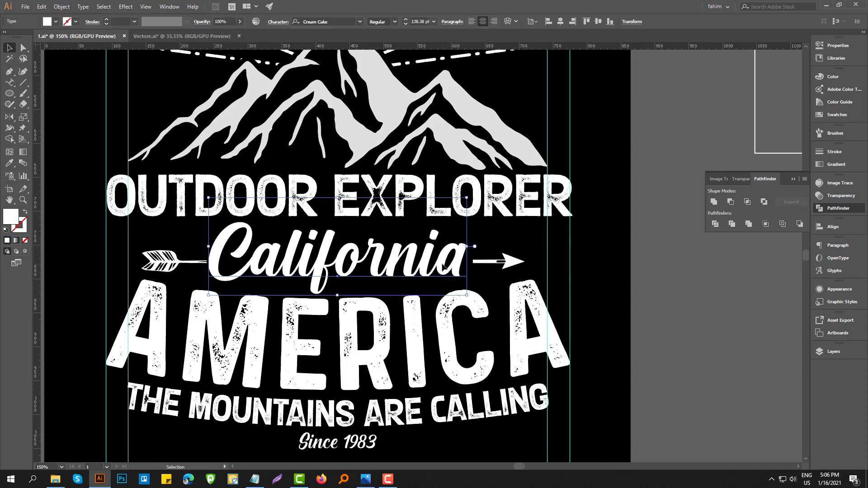
{"action": "key", "text": "ctrl+e"}
{"action": "left_click", "coordinate": [419, 290]}
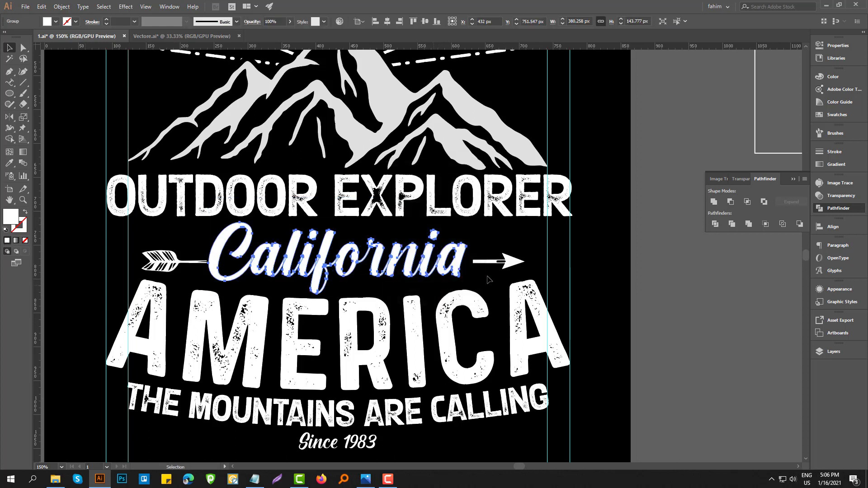
Step: Align the split arrow group and the California text to each other by their horizontal centers
{"action": "left_click", "coordinate": [510, 261]}
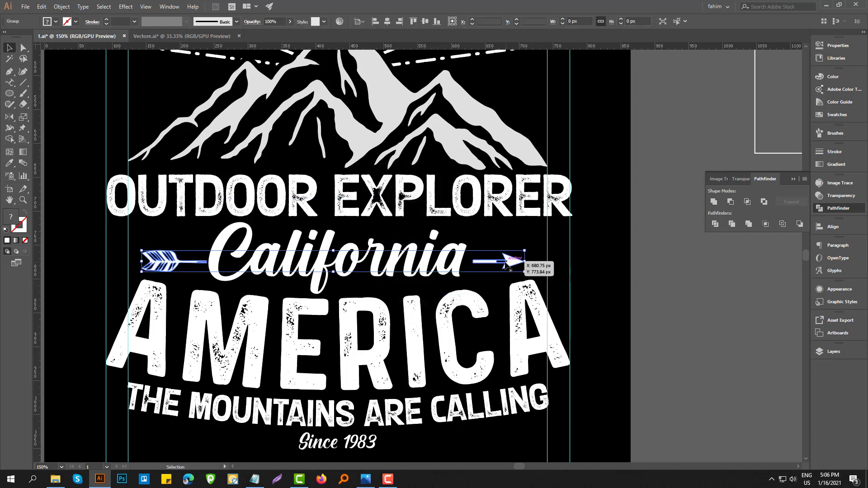
{"action": "left_click", "coordinate": [453, 259], "text": "shift"}
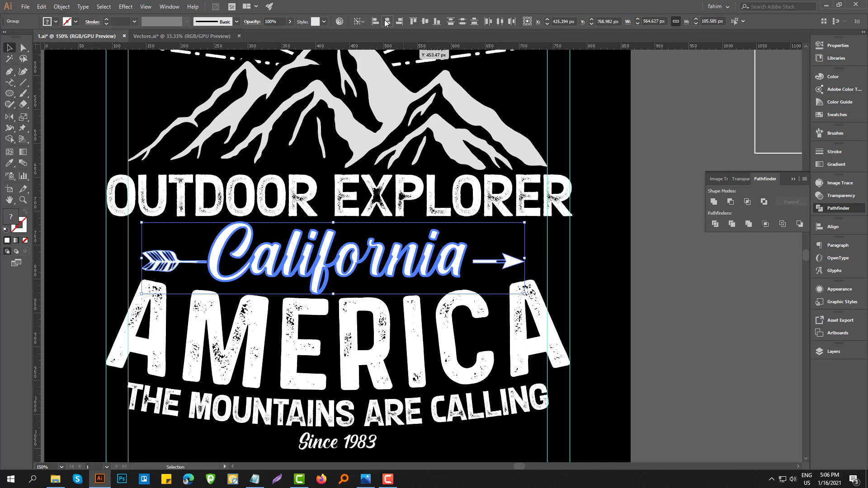
{"action": "left_click", "coordinate": [401, 22]}
{"action": "left_click", "coordinate": [442, 267]}
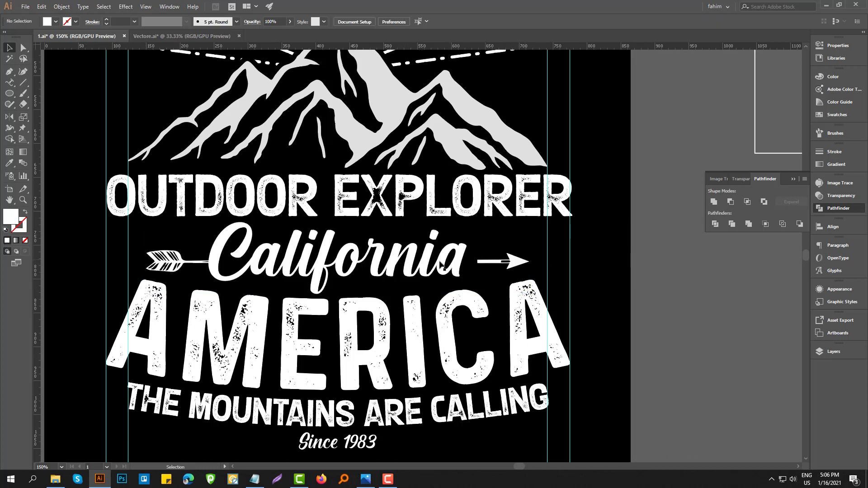
Step: Nudge the split arrow group left to an X position of 421 px, leaving a gap between the tail and California
{"action": "left_click", "coordinate": [198, 263]}
{"action": "key", "text": "Left"}
{"action": "key", "text": "Left"}
{"action": "key", "text": "Left"}
{"action": "key", "text": "Left"}
{"action": "key", "text": "Left"}
{"action": "key", "text": "Left"}
{"action": "key", "text": "Left"}
{"action": "key", "text": "Left"}
{"action": "key", "text": "Left"}
{"action": "key", "text": "Left"}
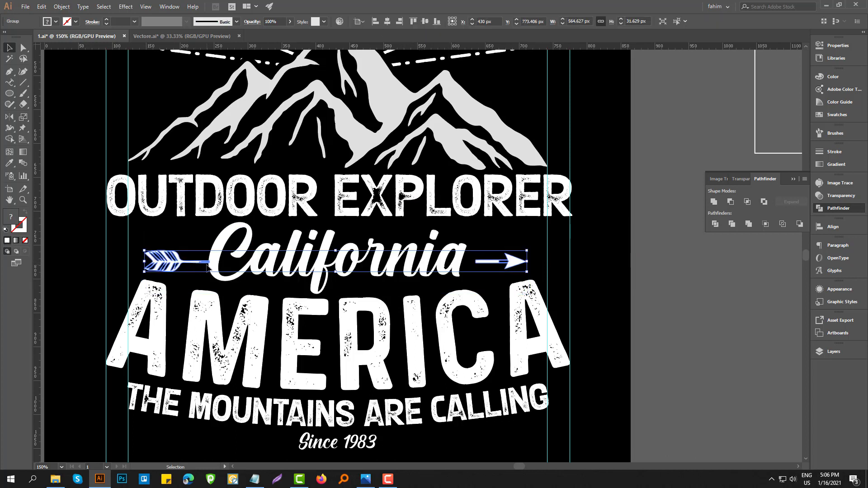
{"action": "key", "text": "Left"}
{"action": "key", "text": "Left"}
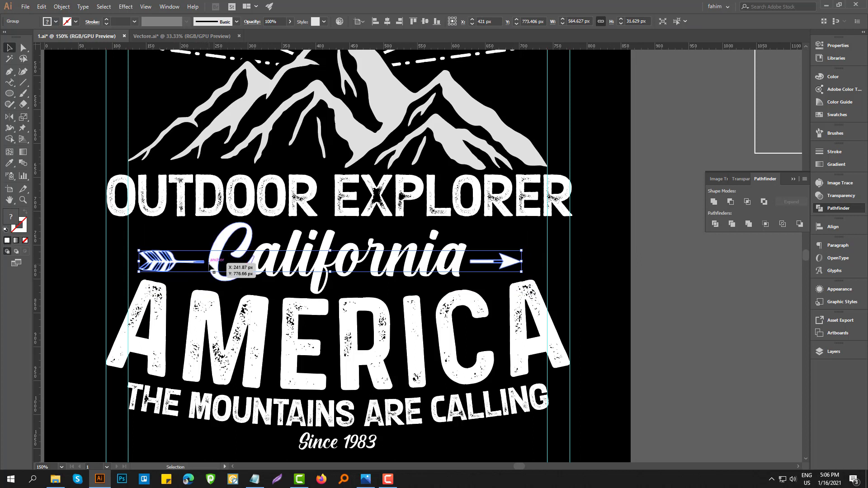
{"action": "key", "text": "Right"}
{"action": "key", "text": "Right"}
{"action": "key", "text": "Right"}
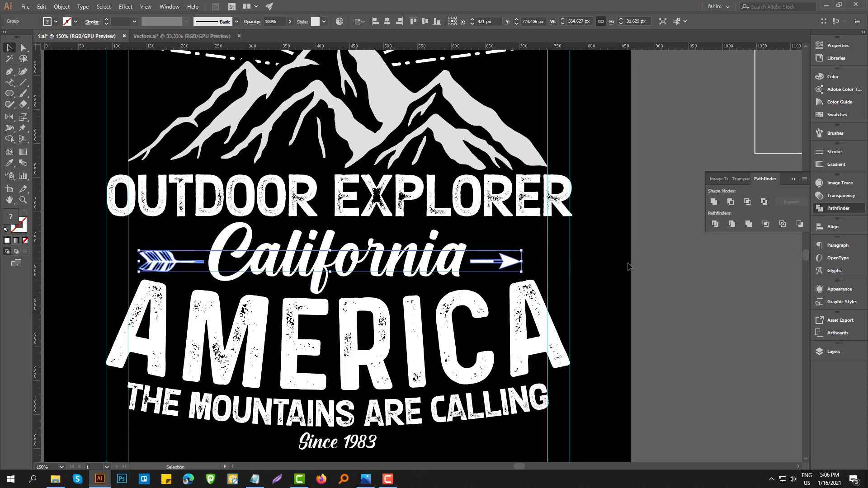
{"action": "left_click", "coordinate": [636, 262]}
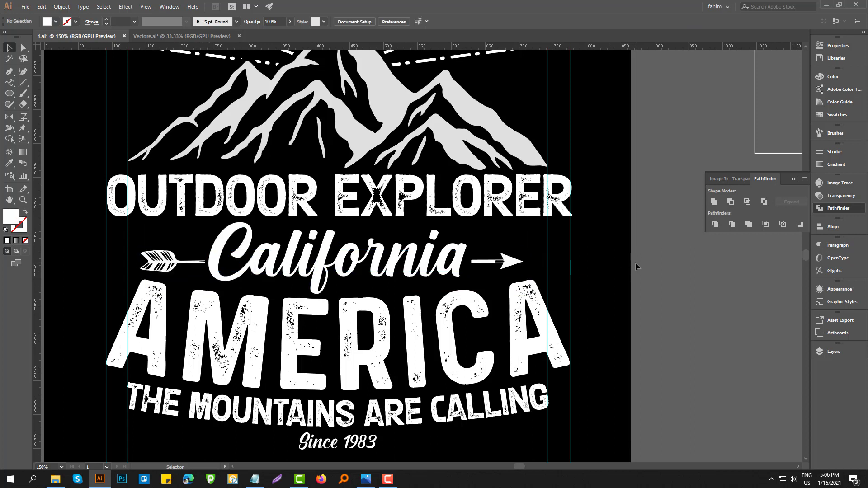
Step: Delete the leftover outlined rectangle beside the artboard
{"action": "scroll", "coordinate": [627, 267], "scroll_direction": "down", "scroll_amount": 2}
{"action": "left_click_drag", "start_coordinate": [626, 270], "coordinate": [581, 287]}
{"action": "scroll", "coordinate": [548, 296], "scroll_direction": "down", "scroll_amount": 1}
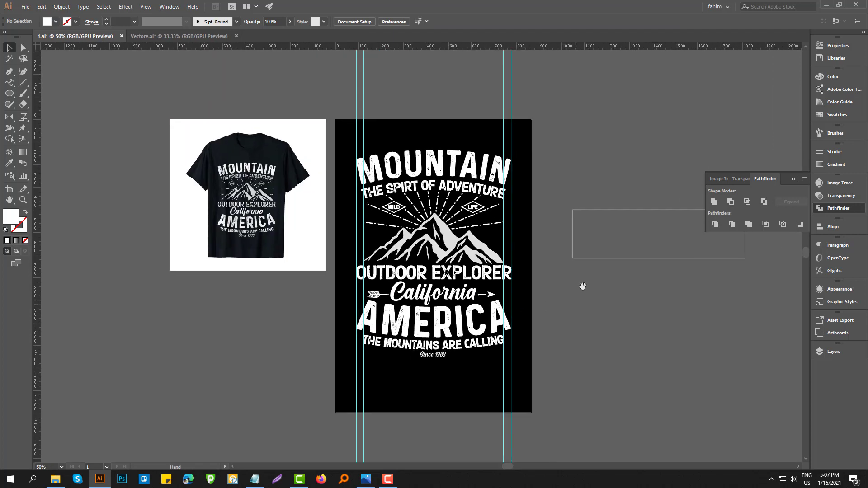
{"action": "left_click", "coordinate": [638, 256]}
{"action": "key", "text": "Delete"}
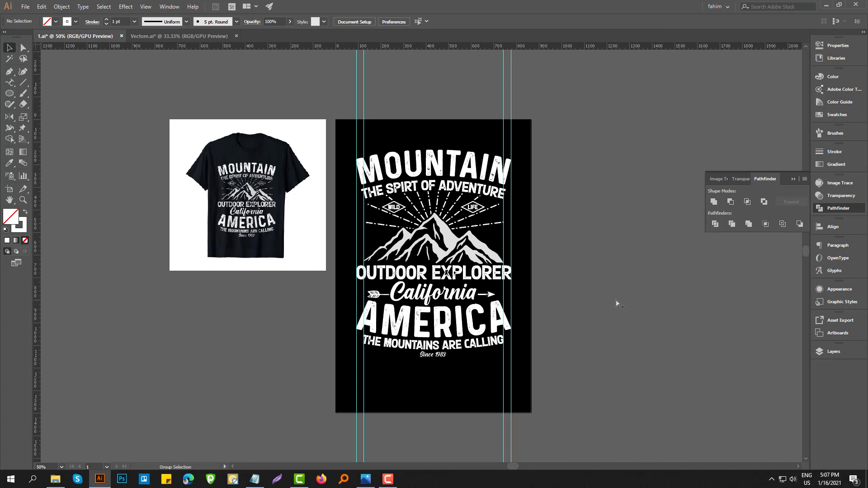
Step: Lock the black background rectangle and delete all the vertical guides across the artboard
{"action": "key", "text": "ctrl+a"}
{"action": "left_click", "coordinate": [468, 373], "text": "ctrl"}
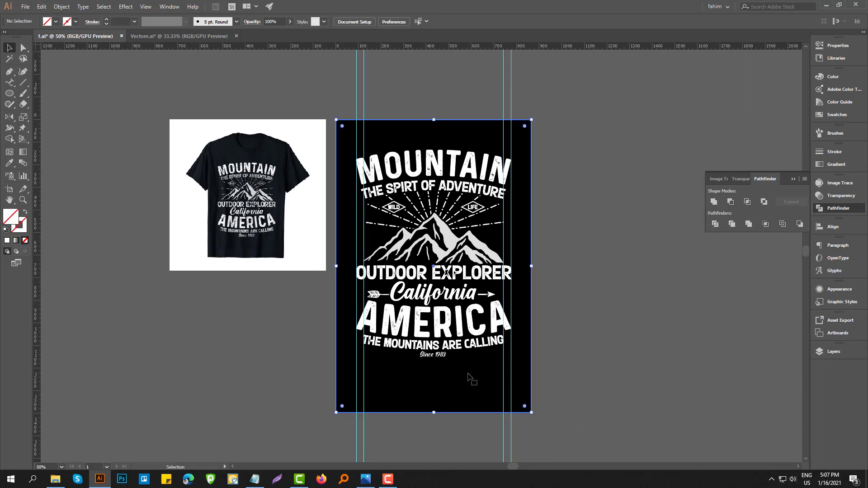
{"action": "key", "text": "ctrl+2"}
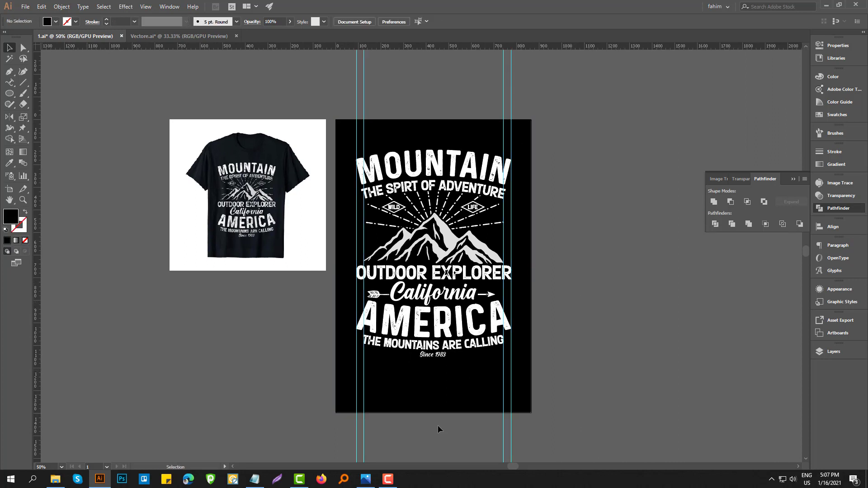
{"action": "left_click_drag", "start_coordinate": [512, 449], "coordinate": [556, 449]}
{"action": "key", "text": "Delete"}
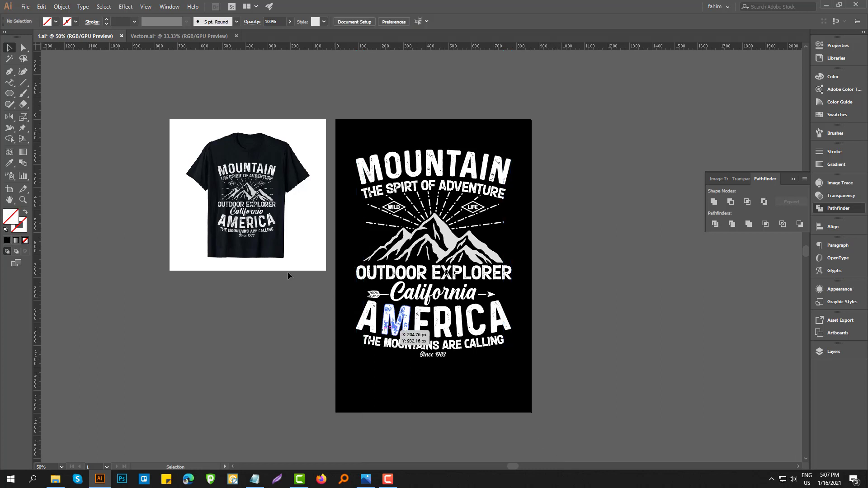
Step: Enlarge the reference T-shirt image to about 1107 by 1072 px and place it beside the artboard for side-by-side comparison
{"action": "left_click_drag", "start_coordinate": [269, 243], "coordinate": [212, 243]}
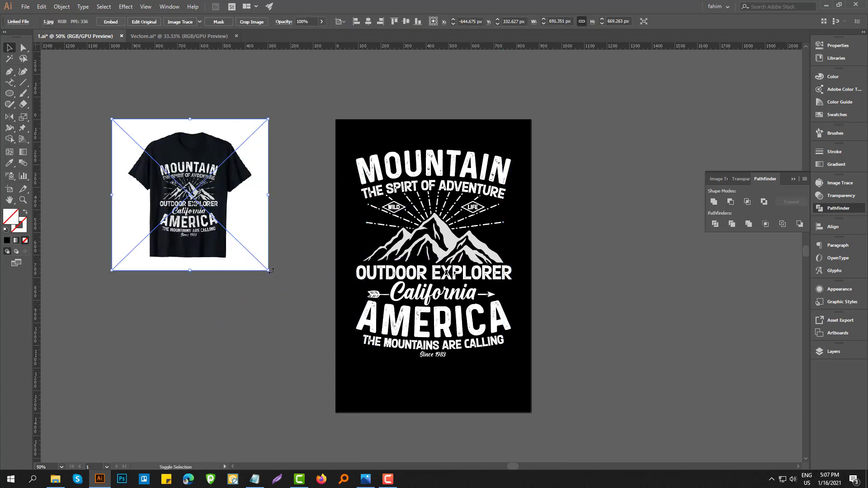
{"action": "left_click_drag", "start_coordinate": [268, 271], "coordinate": [315, 316]}
{"action": "left_click_drag", "start_coordinate": [251, 248], "coordinate": [264, 298]}
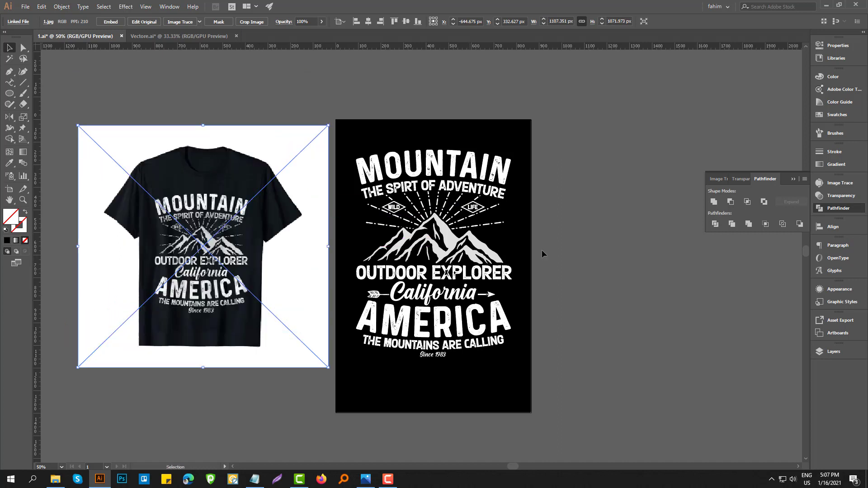
{"action": "left_click", "coordinate": [587, 230]}
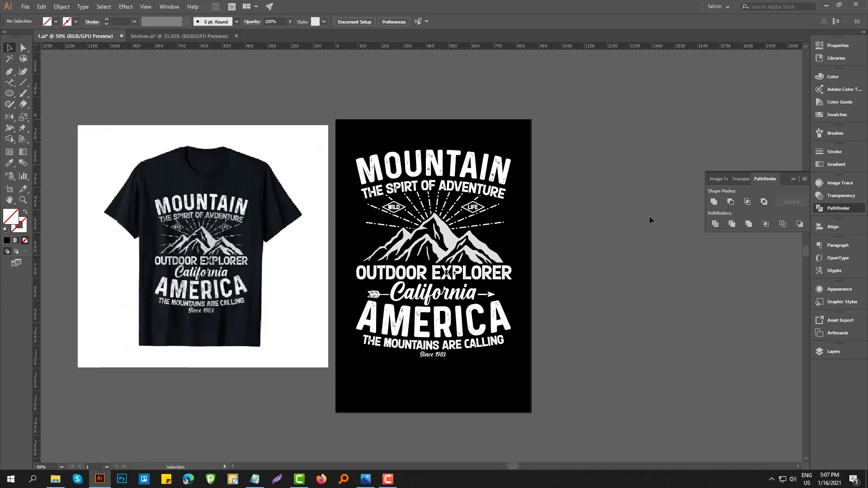